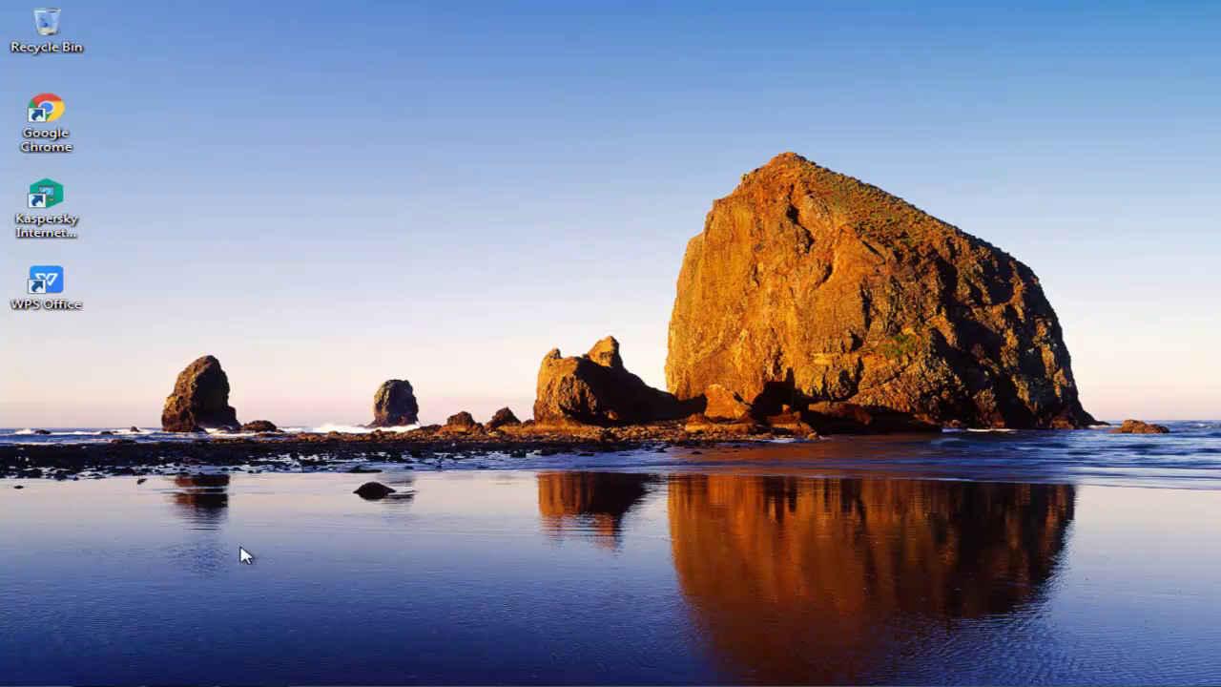
- Restore the Book1.xlsx window showing the bunga sederhana sheet
left_click(108, 682)
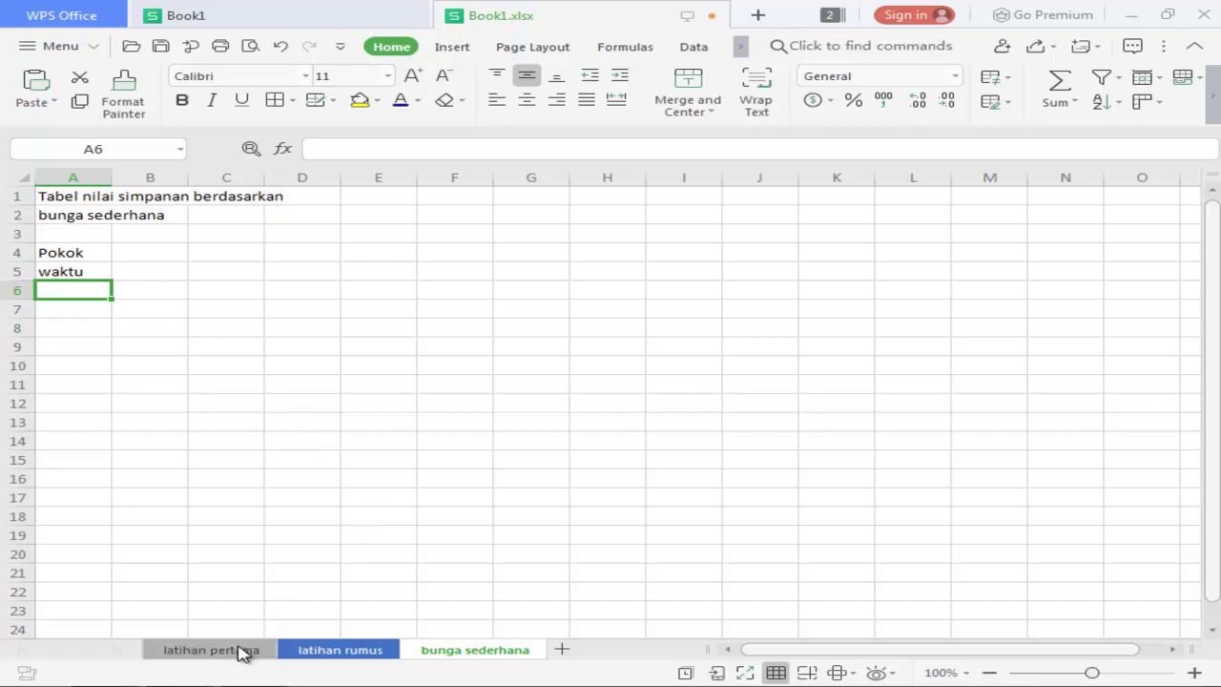
left_click(339, 653)
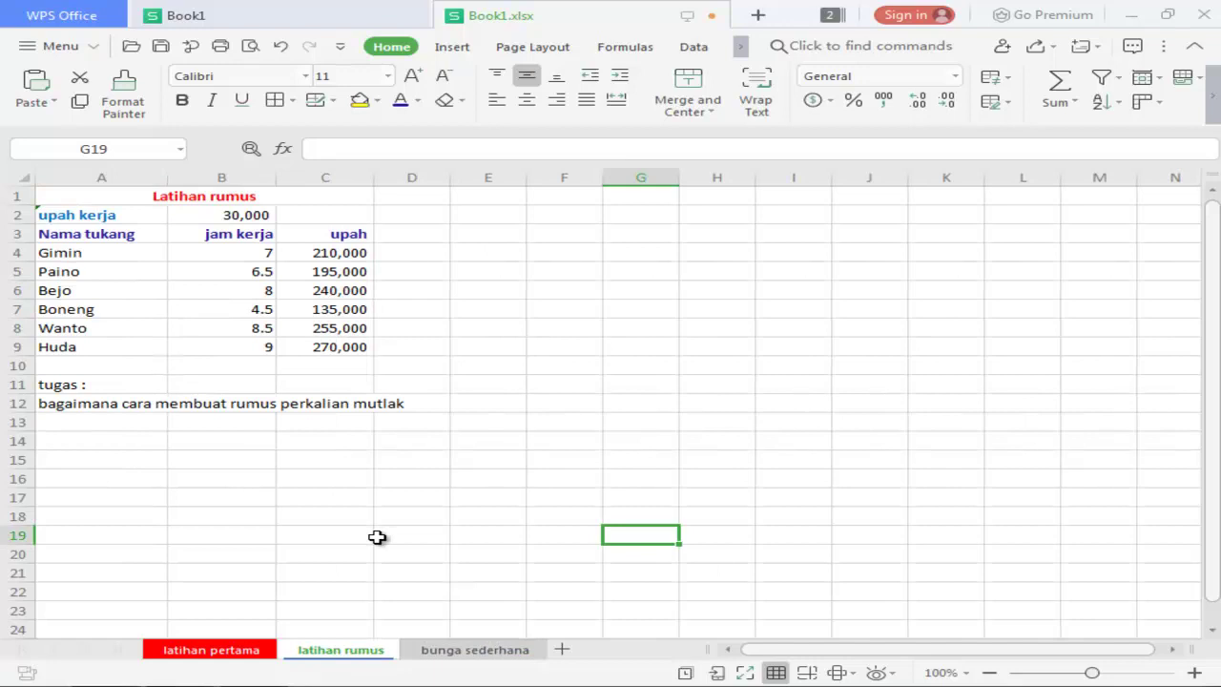
left_click(253, 651)
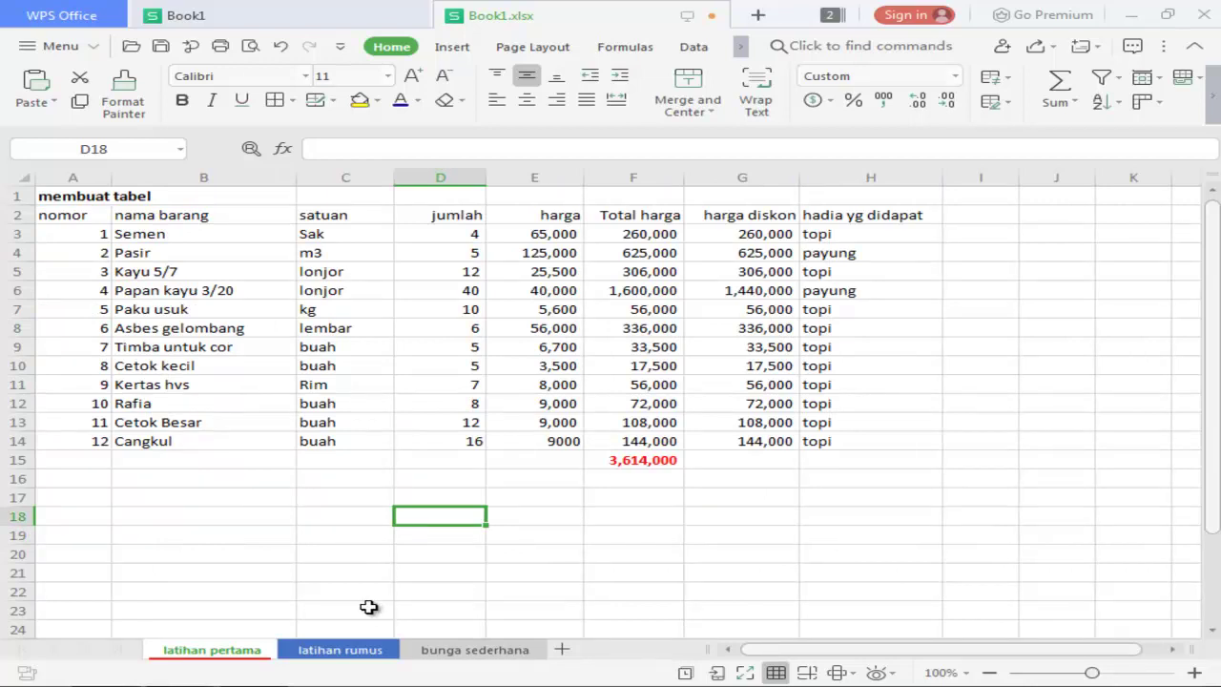
left_click(337, 654)
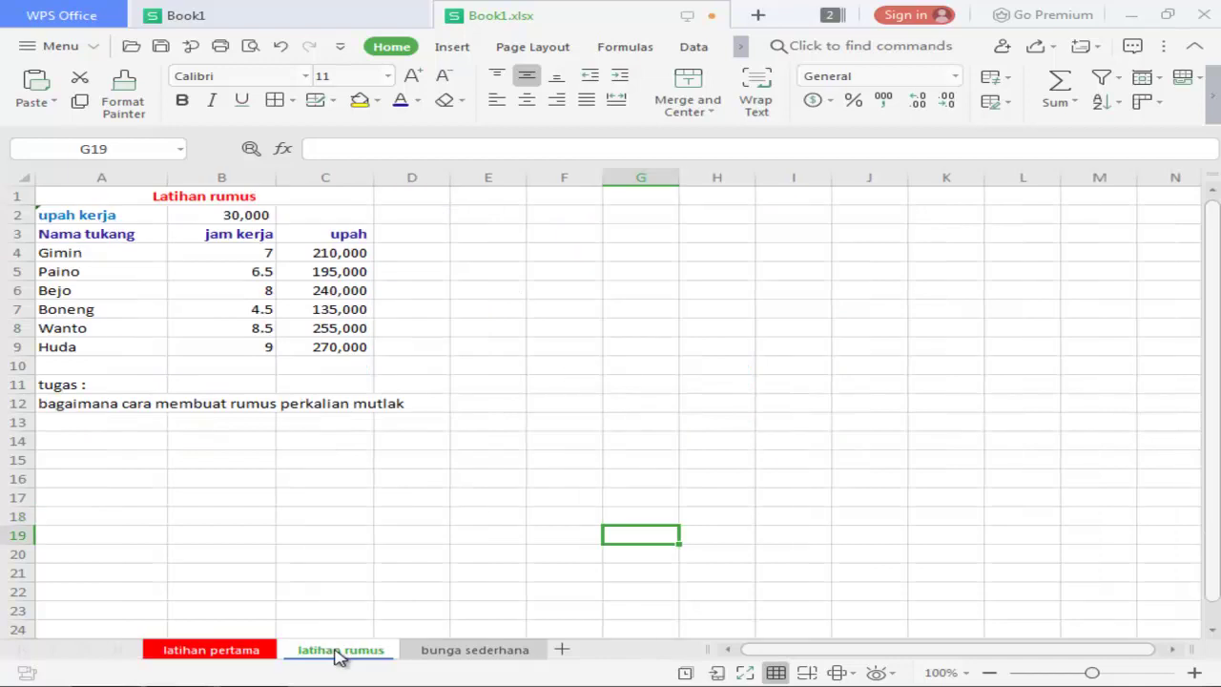
left_click(458, 654)
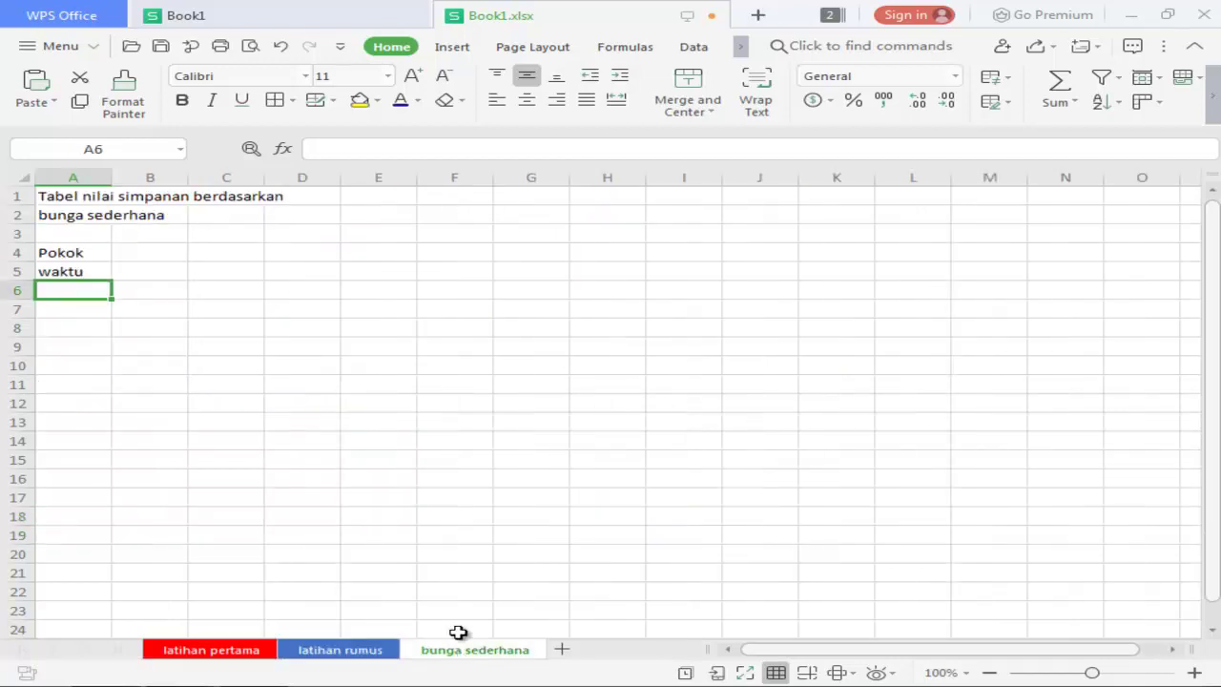
- Add a new sheet named 'latihan', then return to the bunga sederhana sheet
left_click(561, 651)
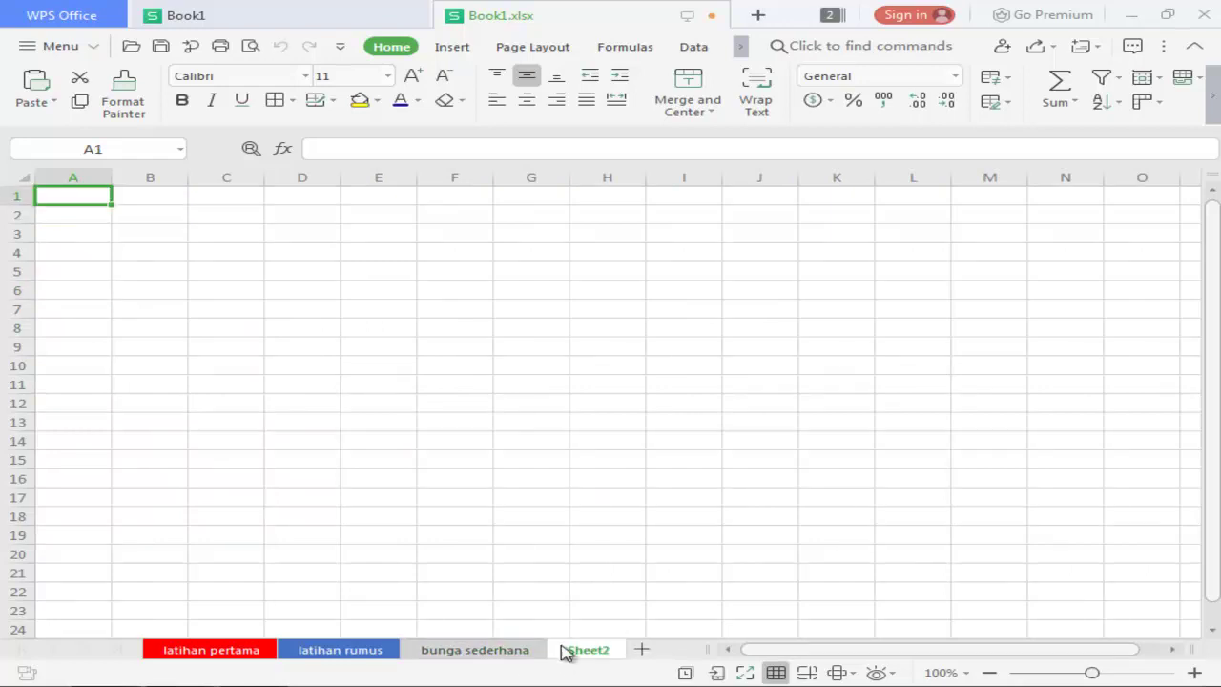
double_click(563, 651)
type("latihan")
key("Return")
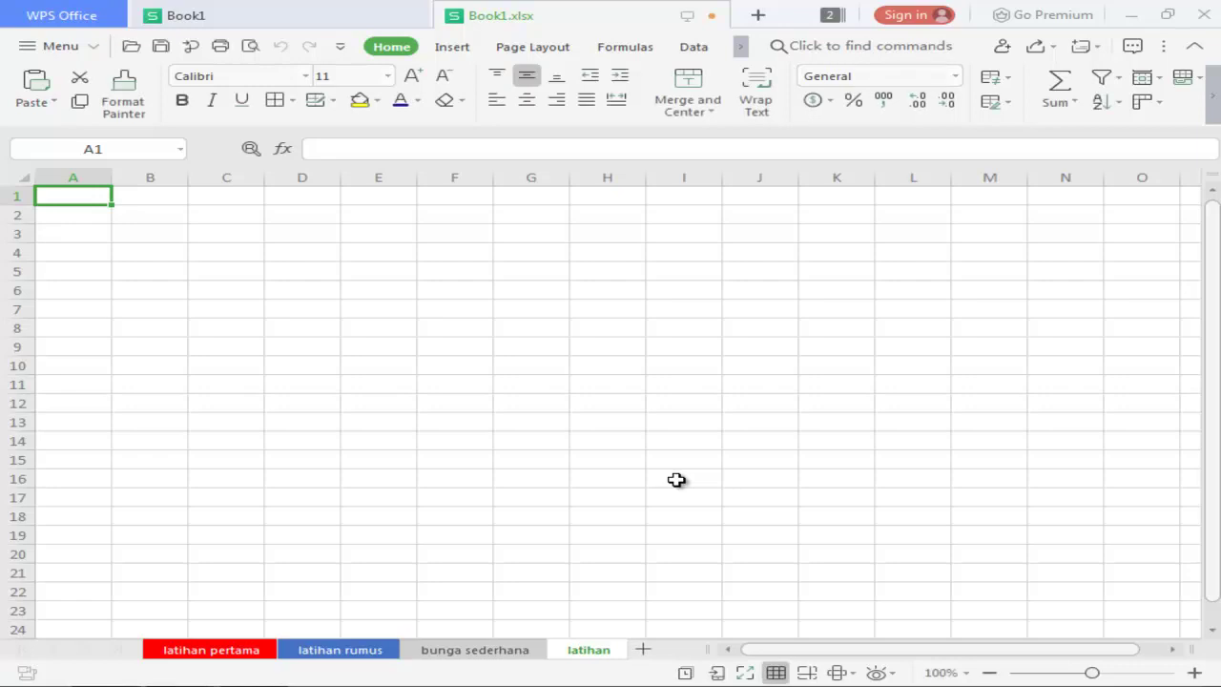
left_click(522, 651)
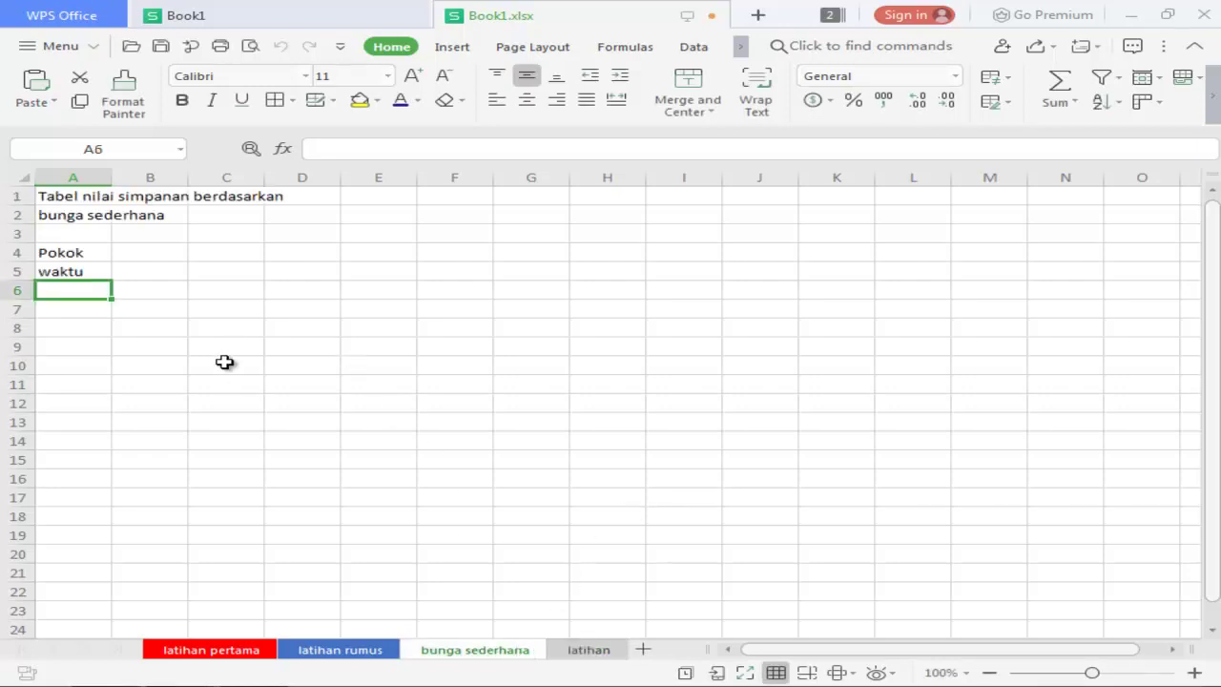
left_click(149, 196)
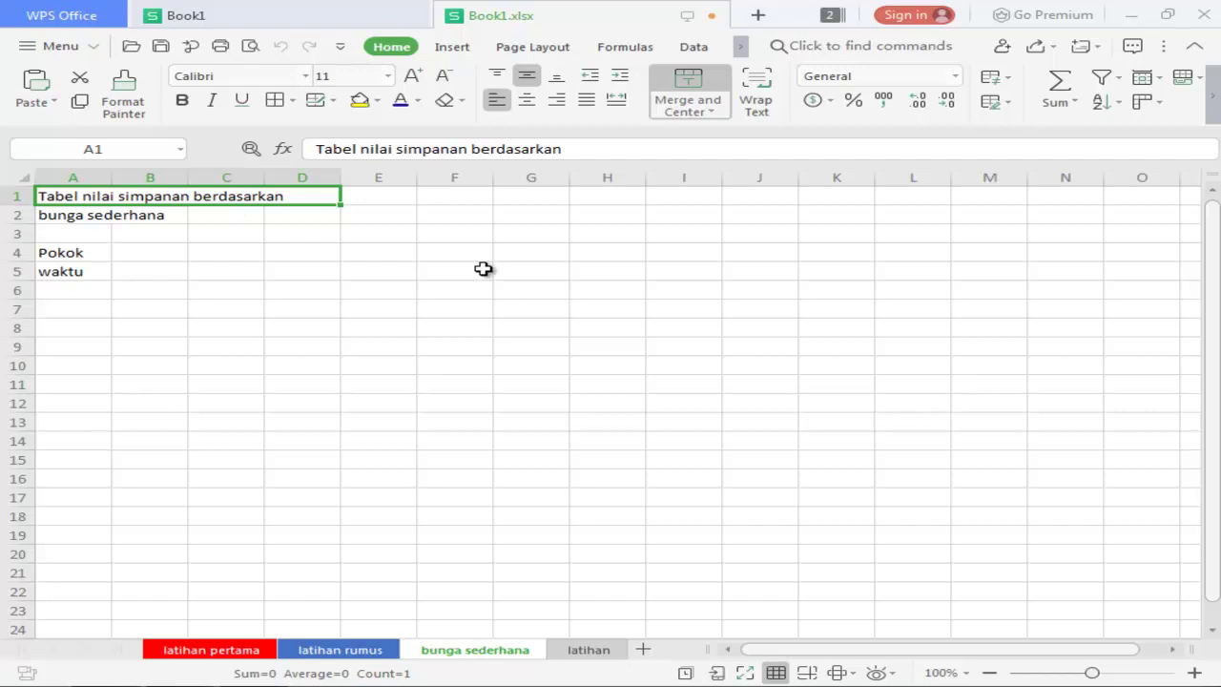
left_click(175, 216)
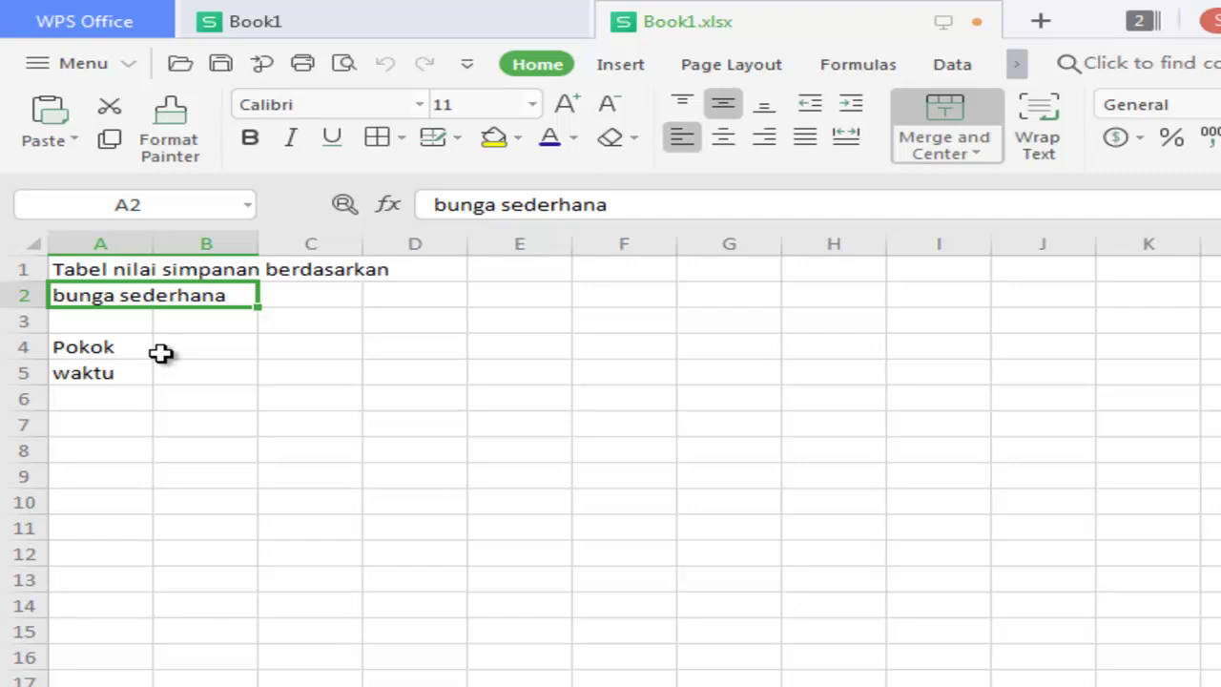
left_click(208, 373)
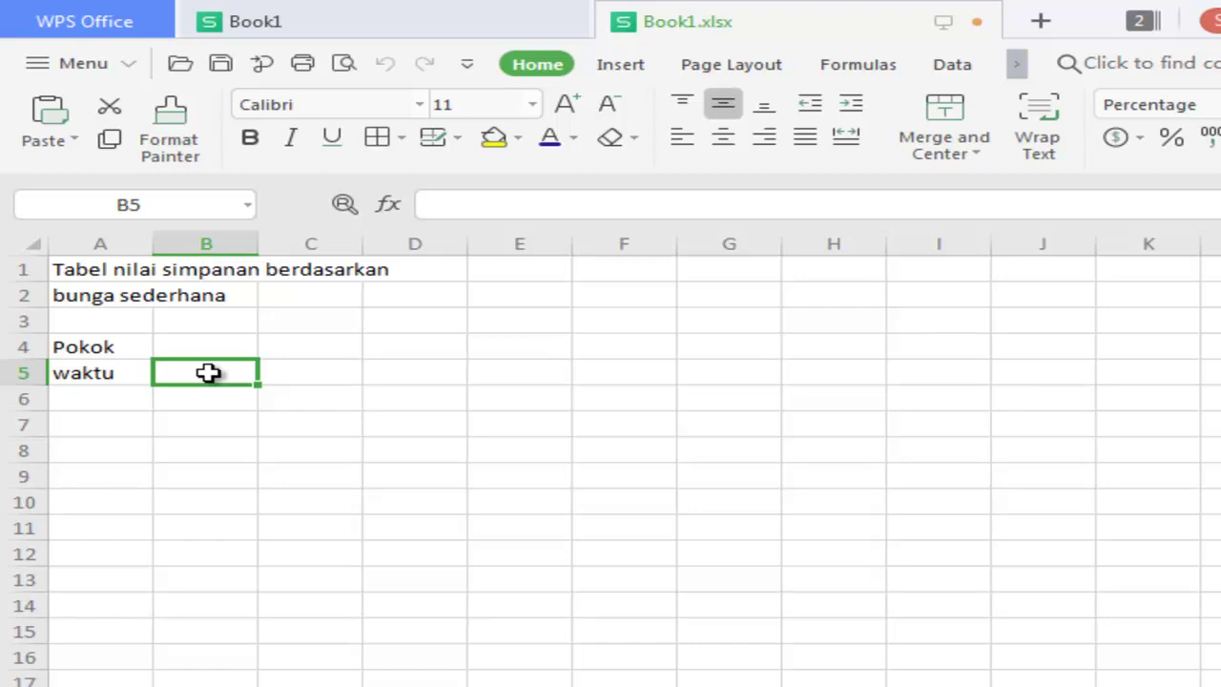
- Enter the principal 1000000 in cell D4
left_click(245, 347)
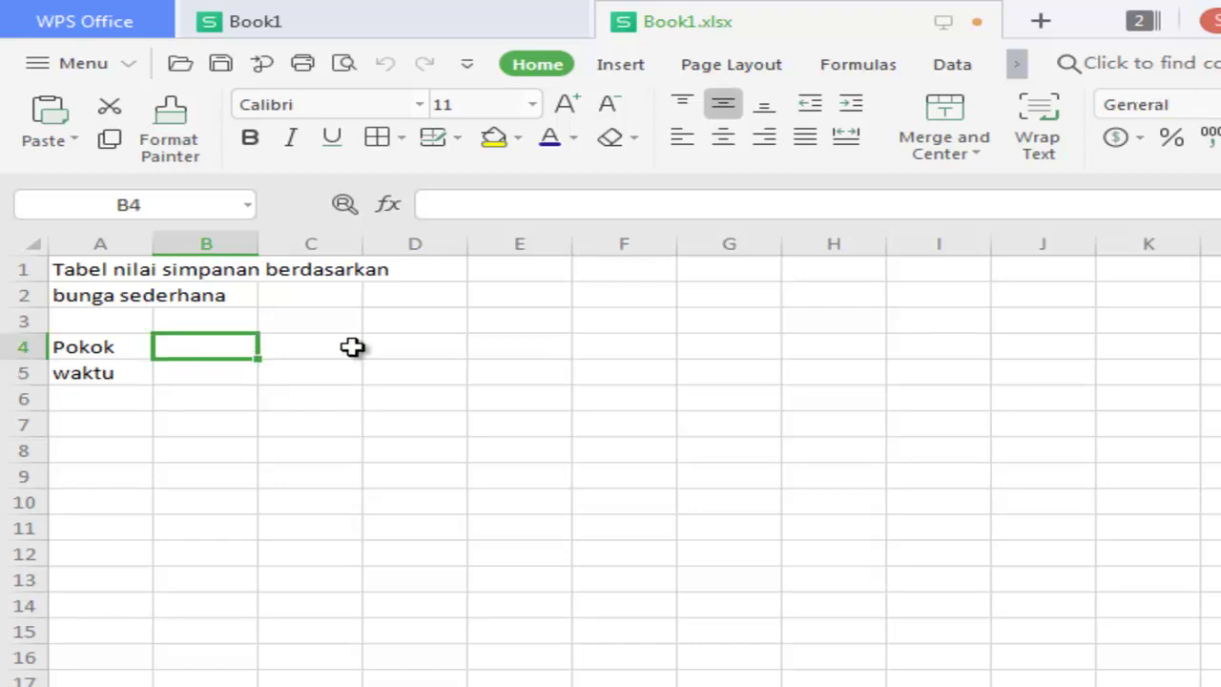
left_click(351, 347)
left_click(393, 347)
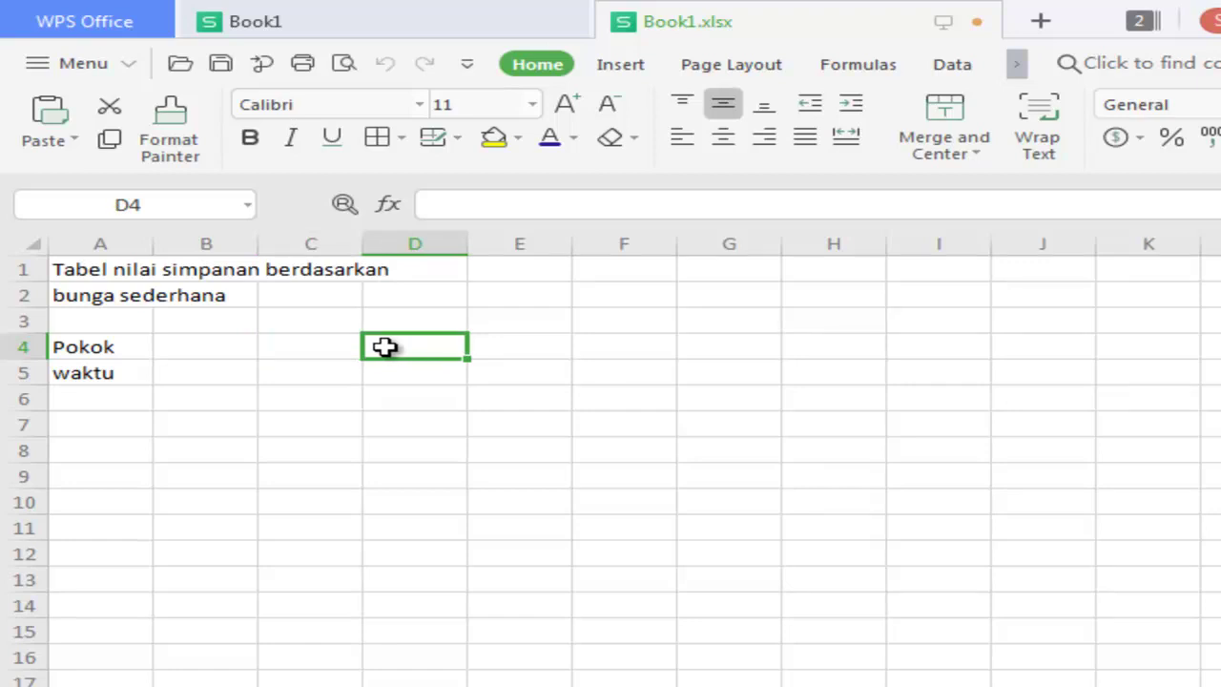
type("1000")
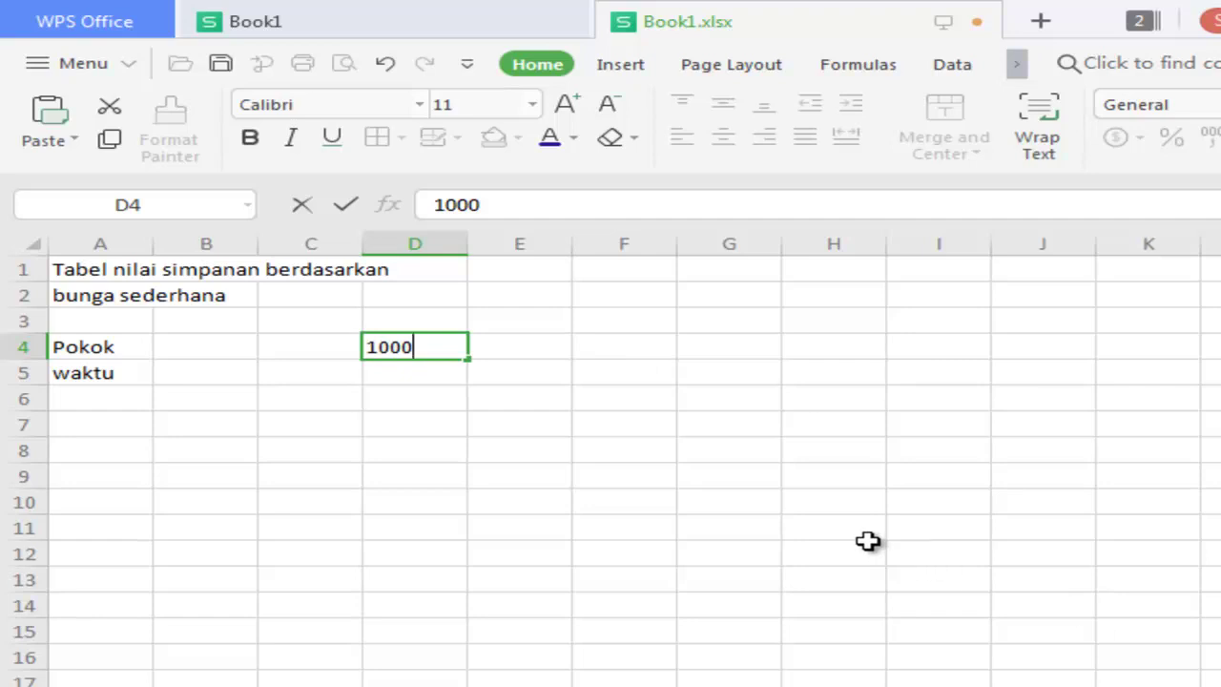
type("000")
key("Return")
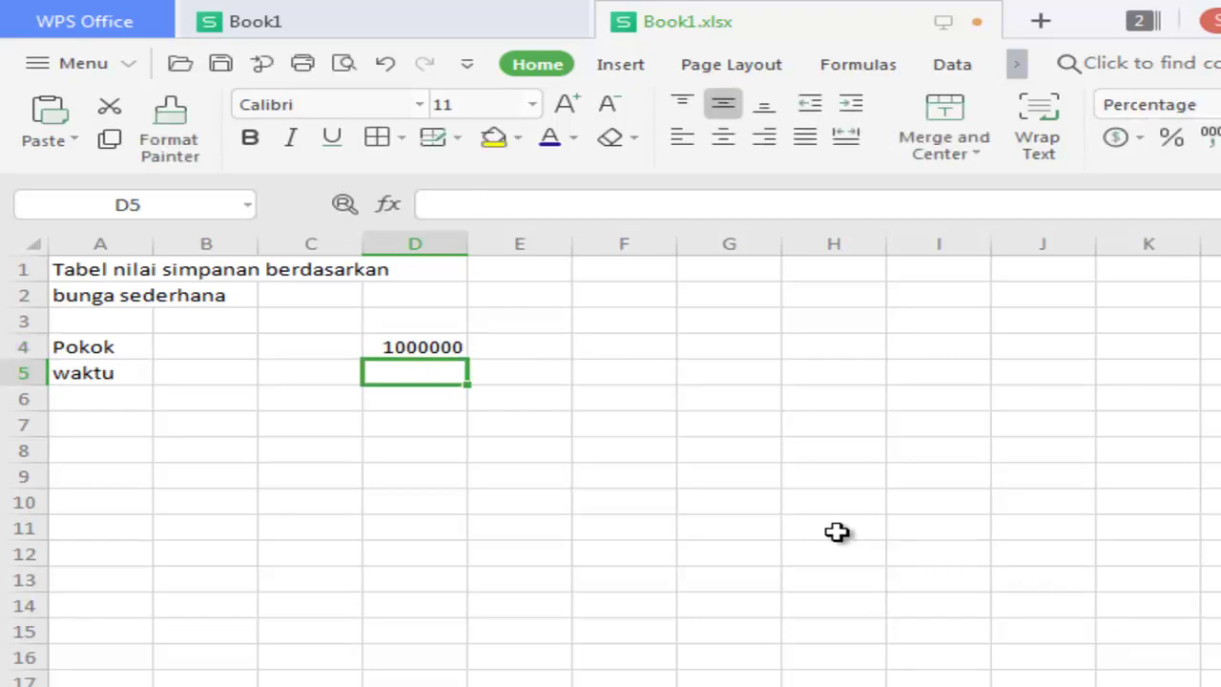
- Format D4 with thousands separators and no decimals so it shows 1,000,000
left_click(428, 349)
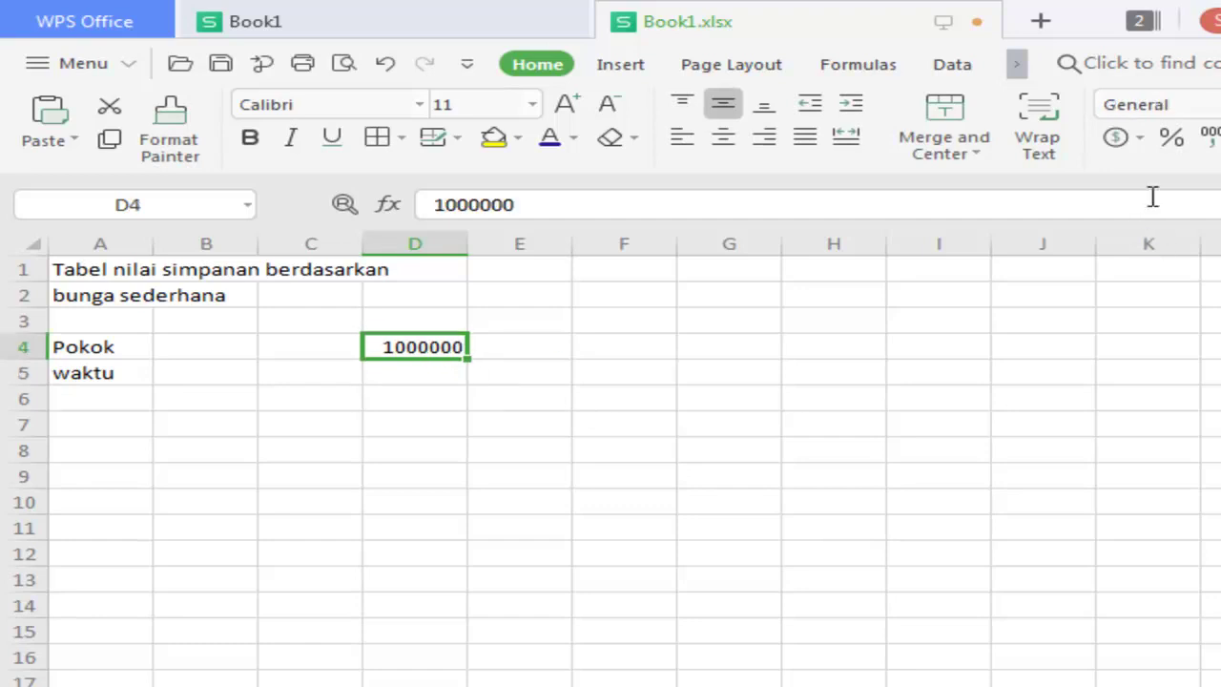
left_click(1211, 143)
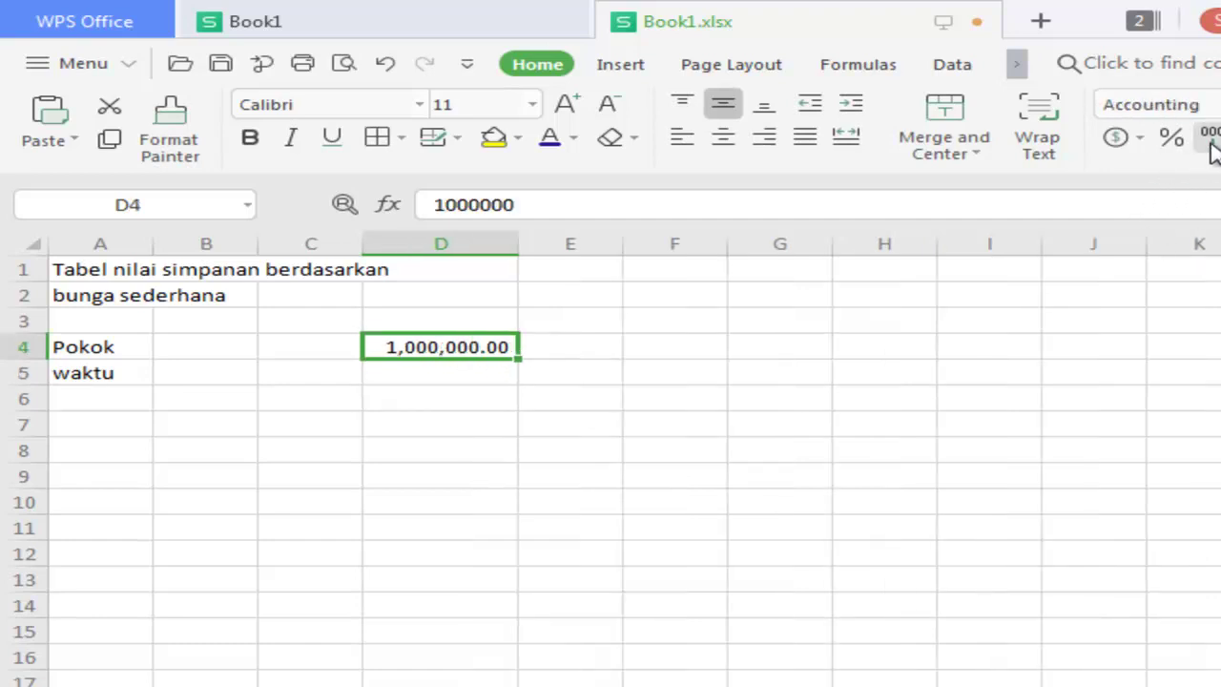
left_click(1217, 139)
left_click(1217, 139)
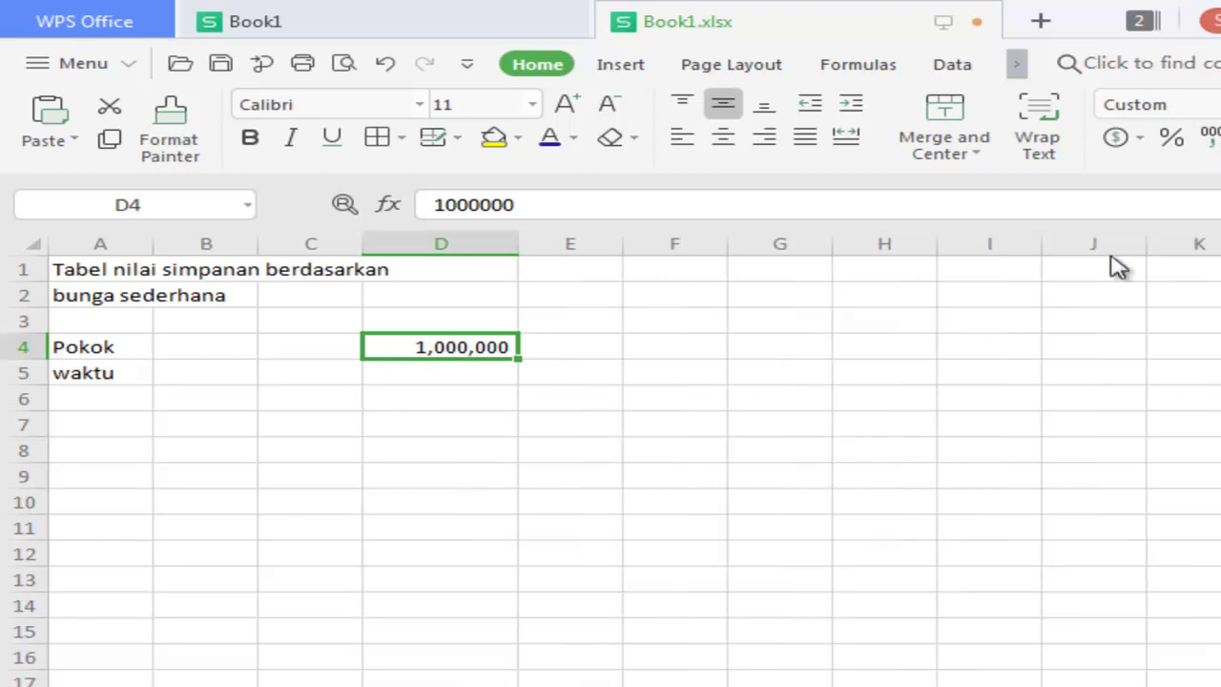
left_click(303, 380)
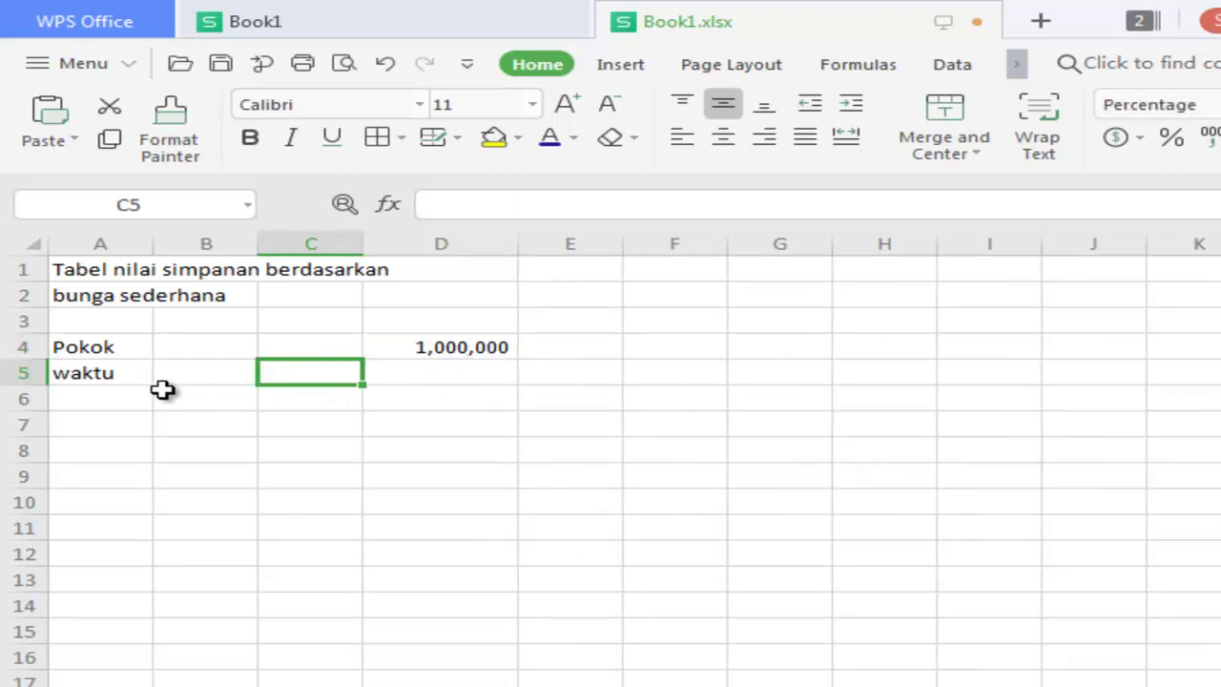
left_click(196, 373)
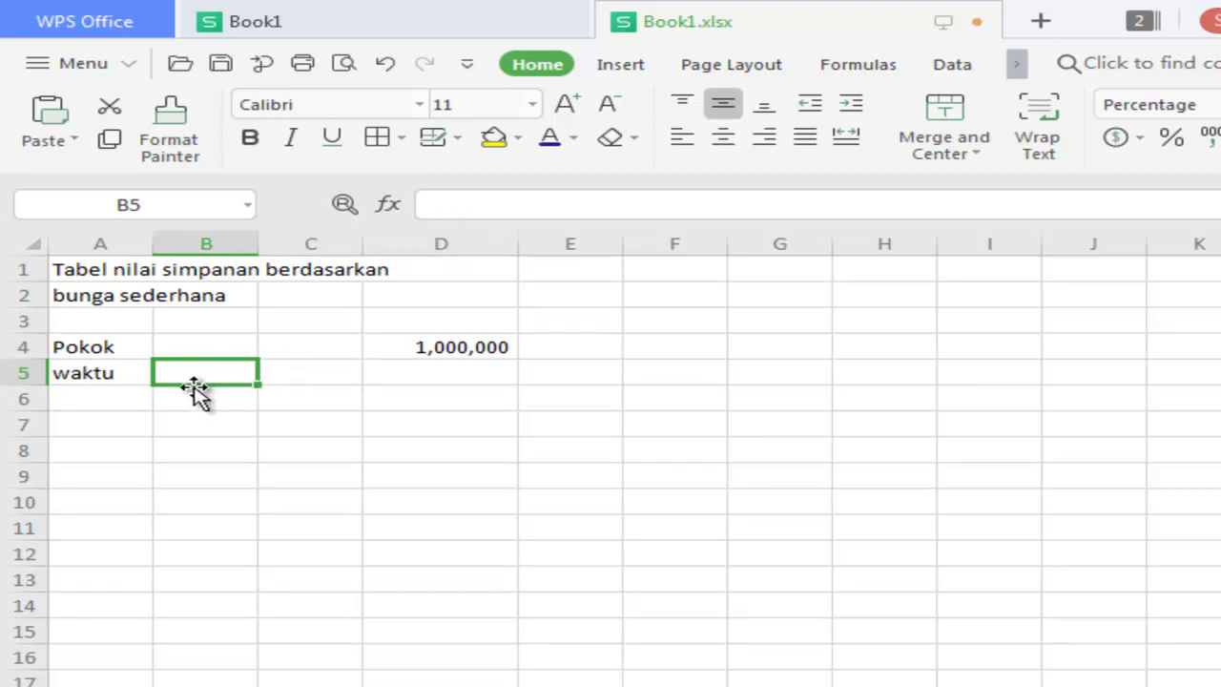
- Change the A5 label to 'waktu (thn)'
left_click(128, 375)
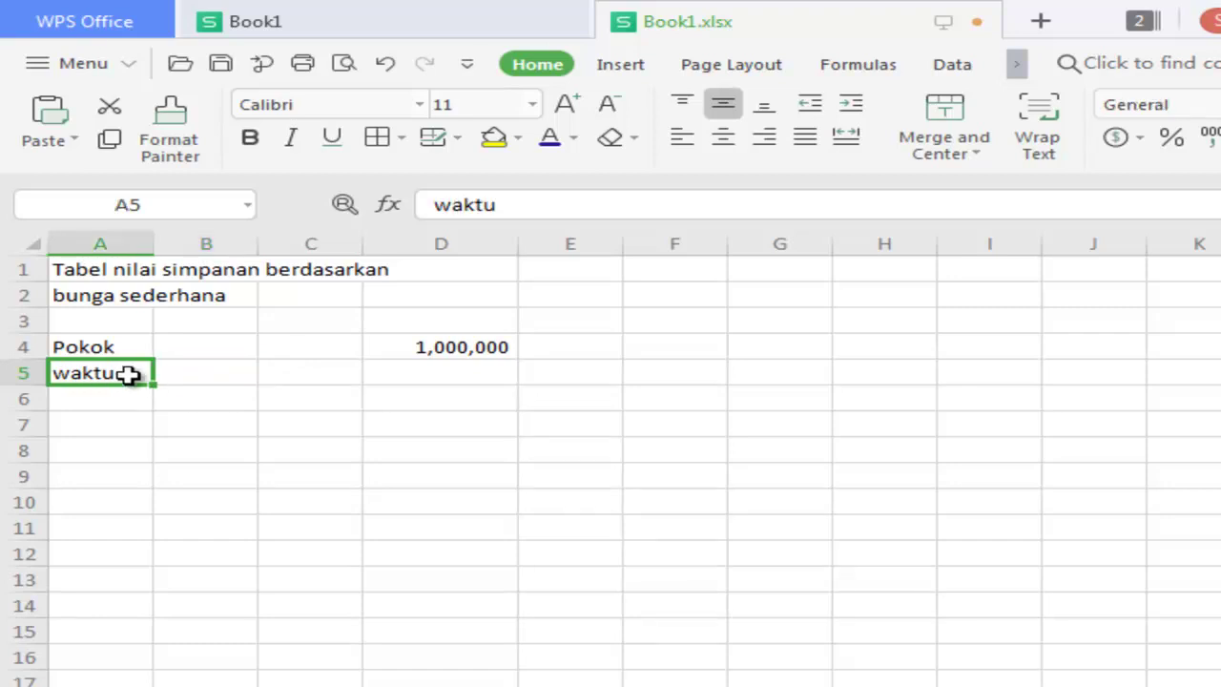
double_click(129, 374)
type("(thn)")
key("Return")
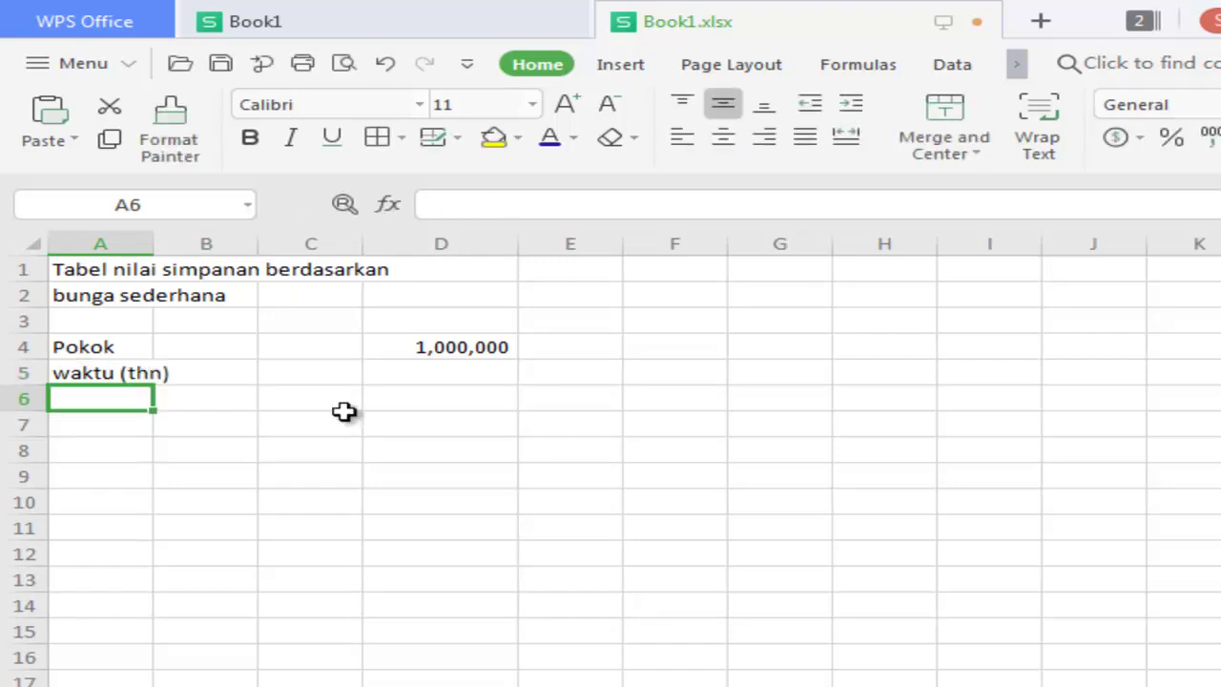
- Widen column A so the Pokok and waktu (thn) labels fit
left_click(140, 347)
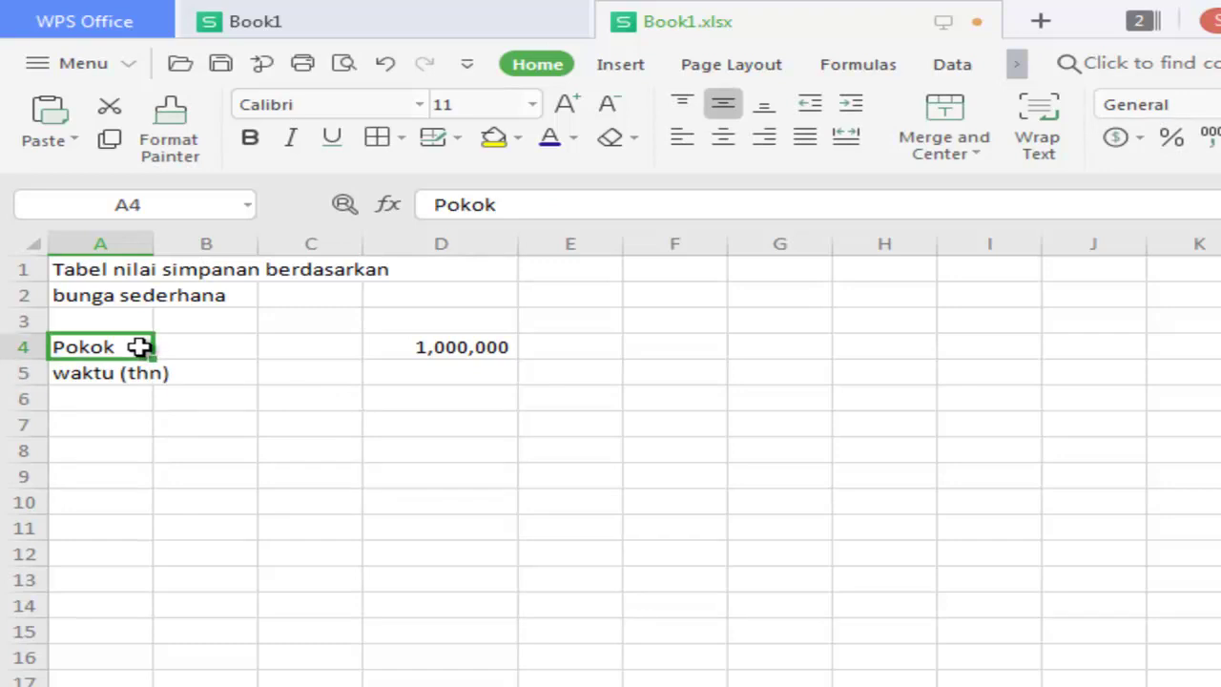
left_click_drag(152, 244, 182, 243)
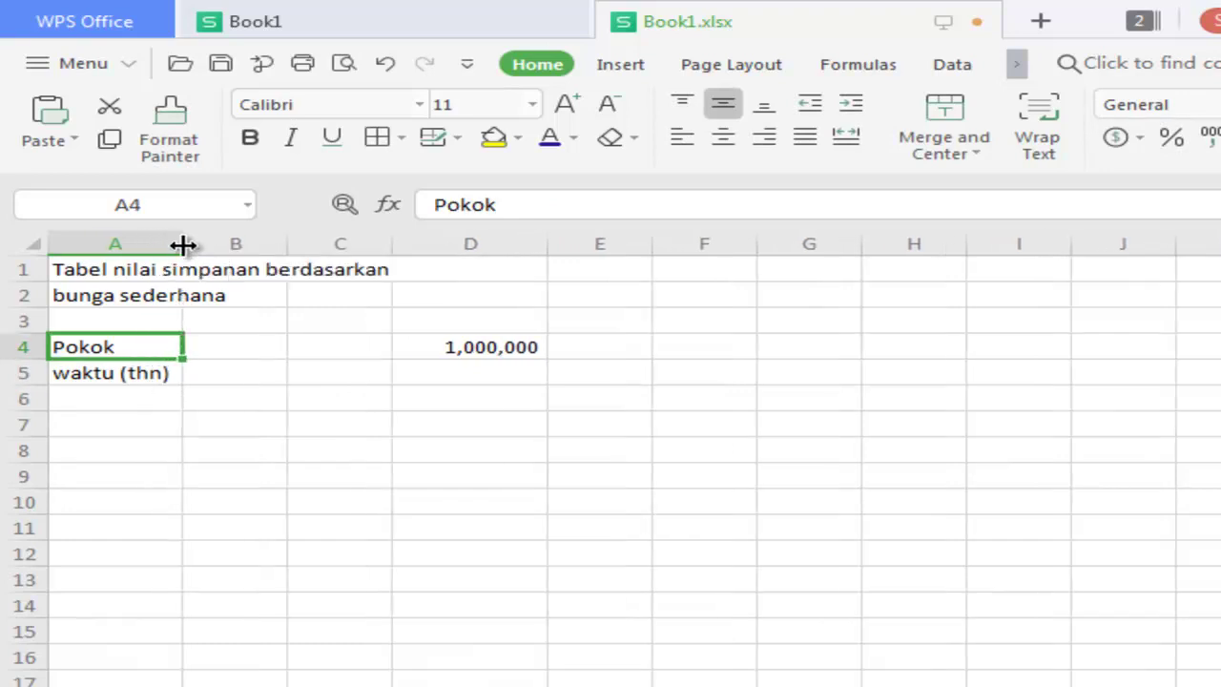
left_click(278, 370)
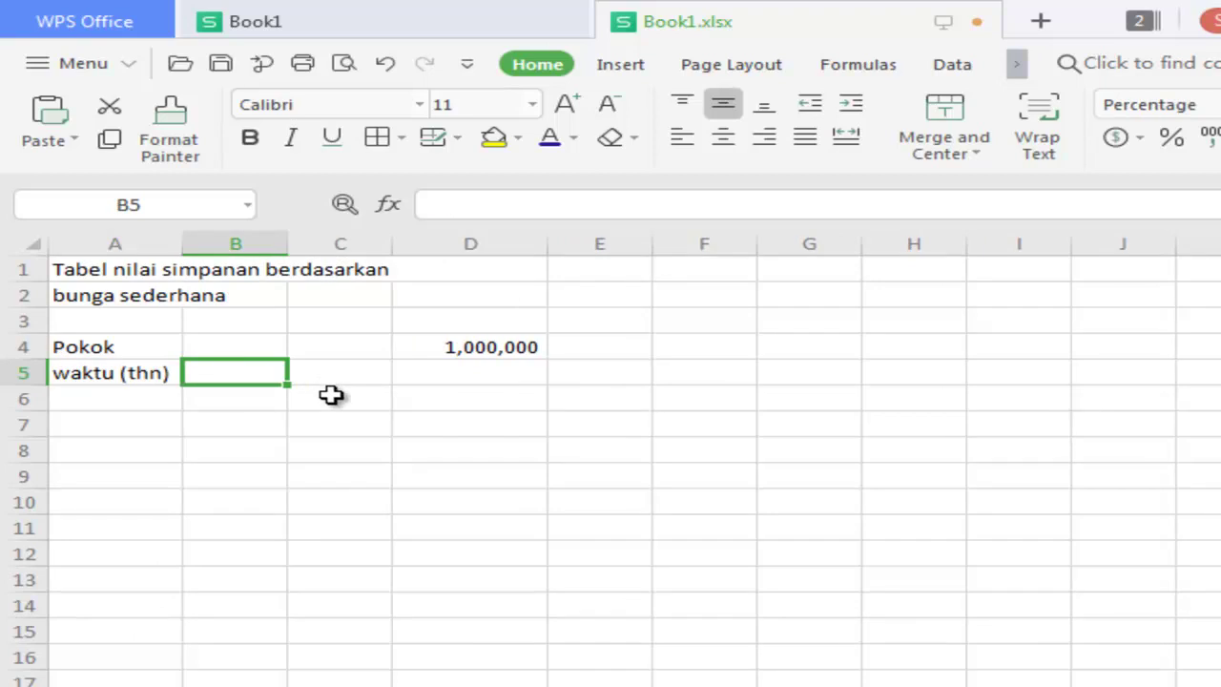
- Type trial years 2 and 3 below year 1 in column A, then clear them
left_click(168, 399)
type("1")
key("BackSpace")
key("Return")
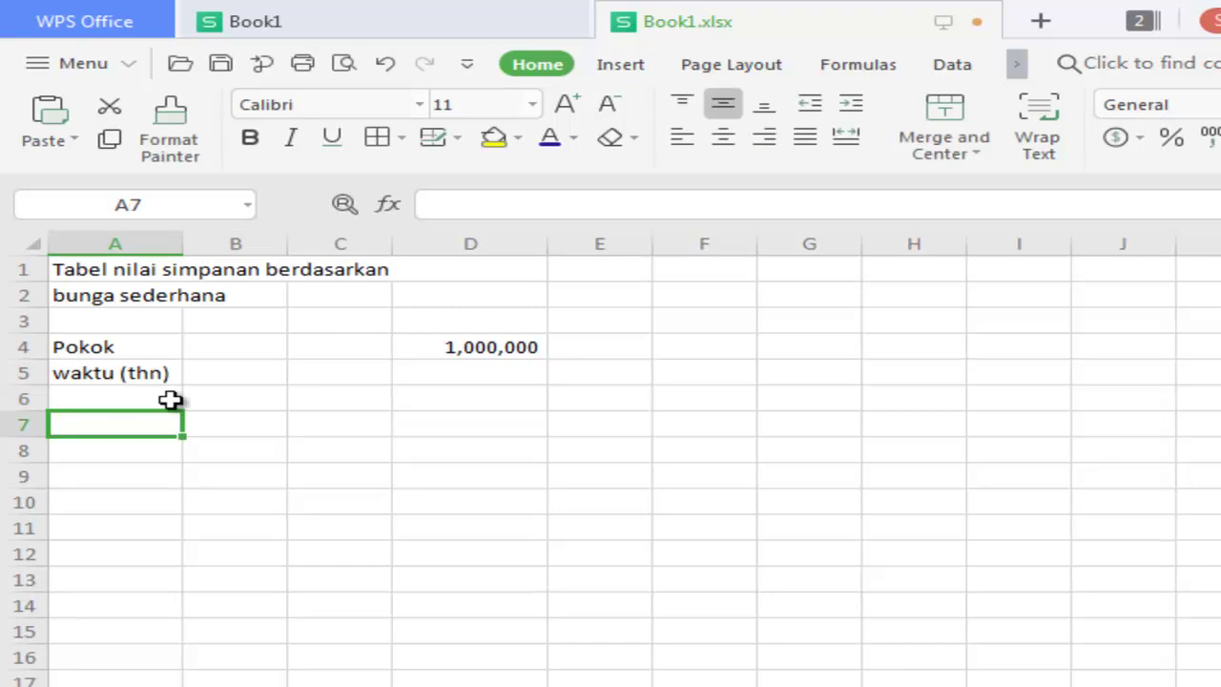
type("2")
key("Return")
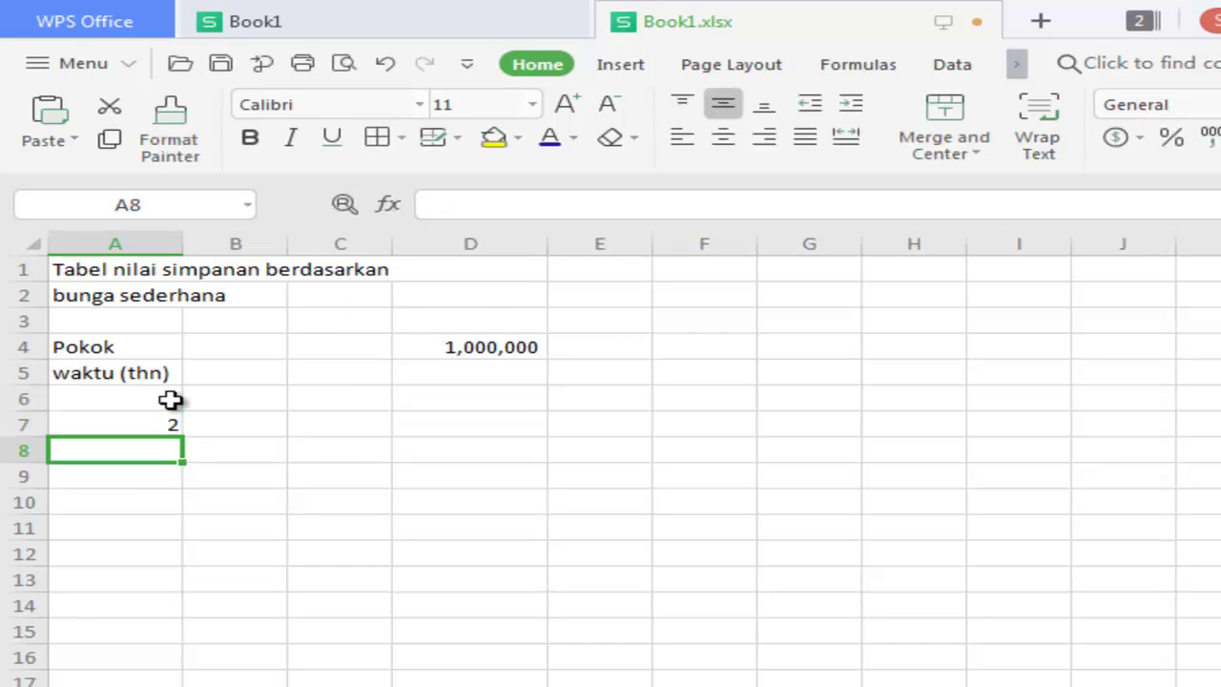
type("3")
key("Return")
key("Return")
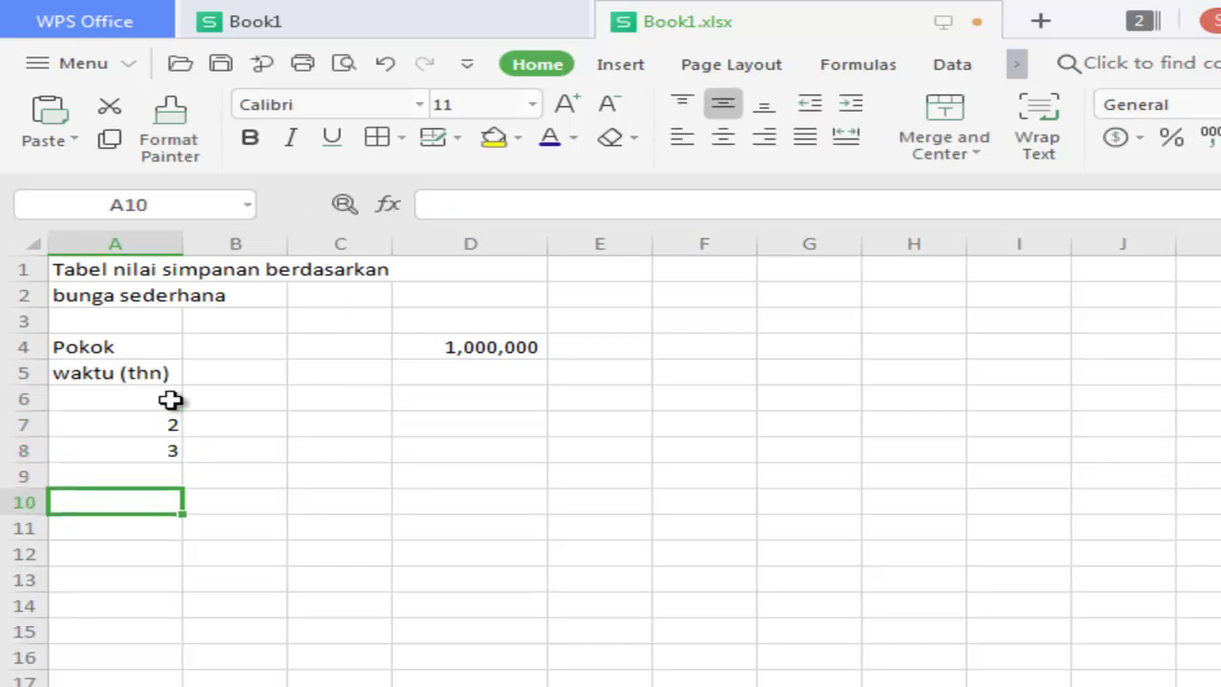
left_click_drag(172, 424, 171, 465)
key("Delete")
left_click(207, 425)
left_click(166, 425)
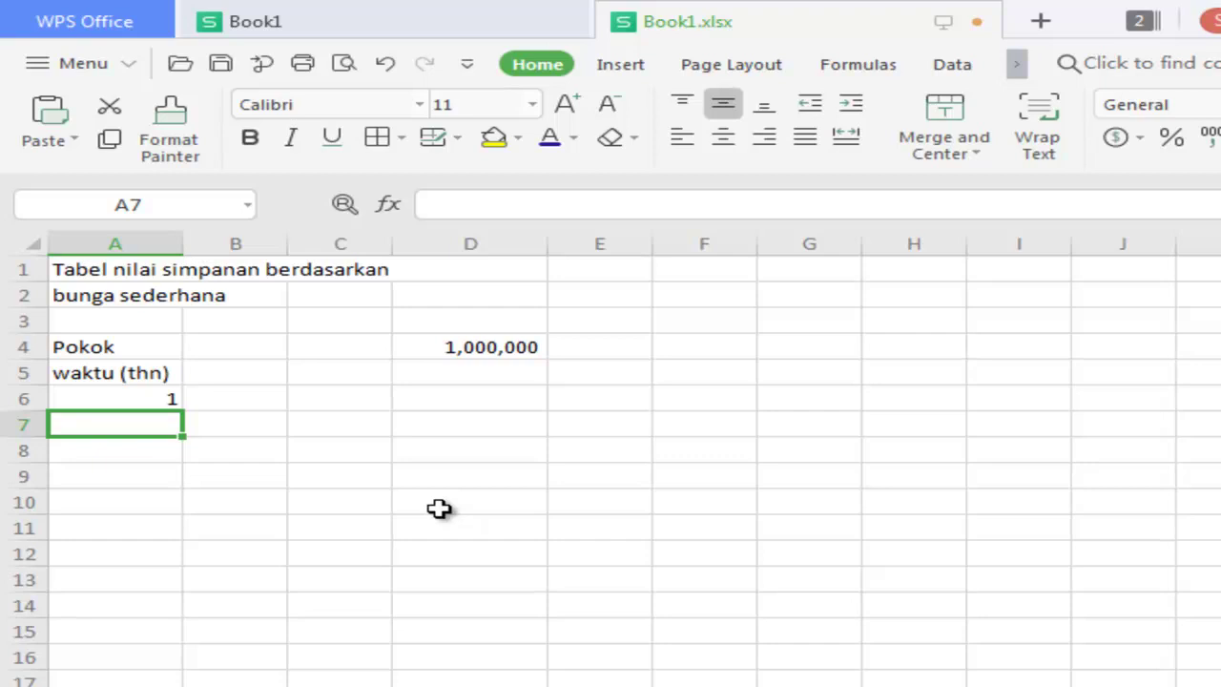
- Enter the formula =+A6+1 in A7 so it shows year 2
type("+")
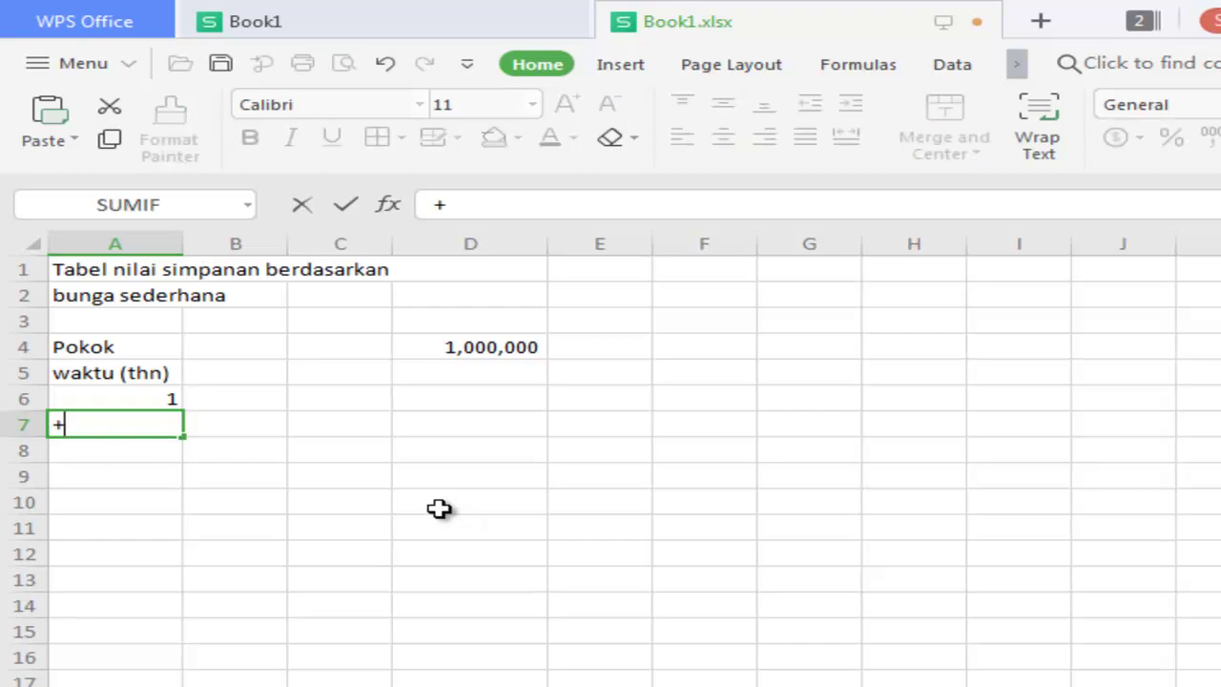
key("Up")
type("+")
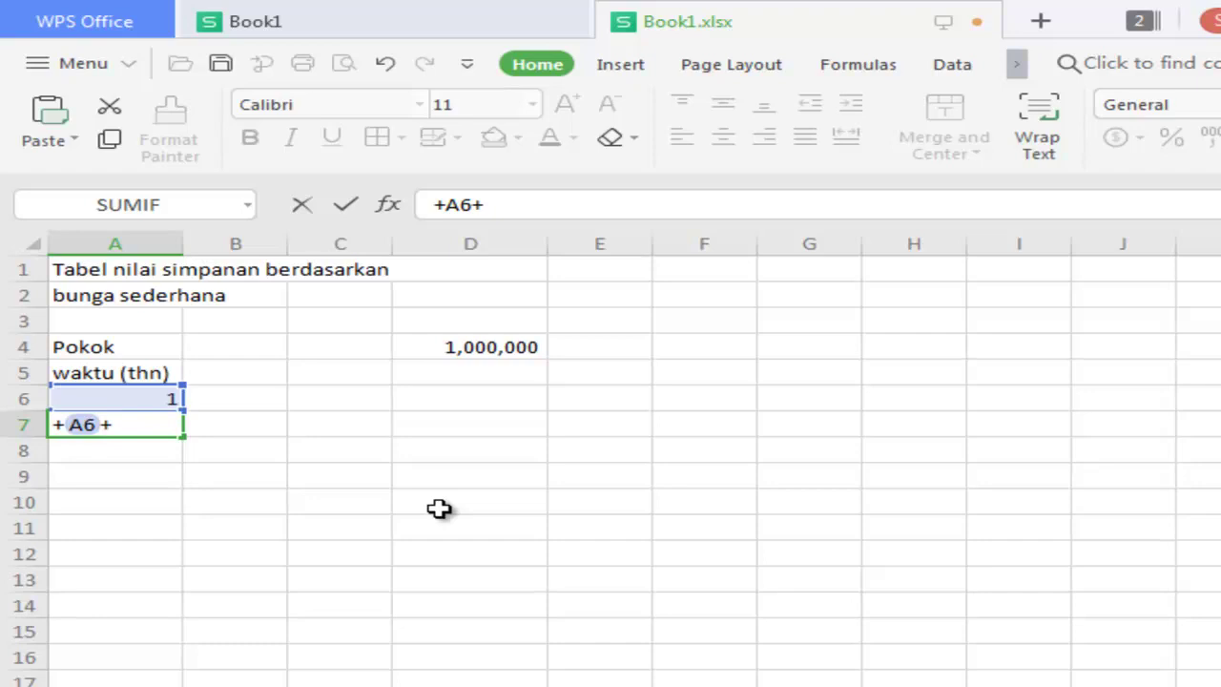
type("1")
key("Return")
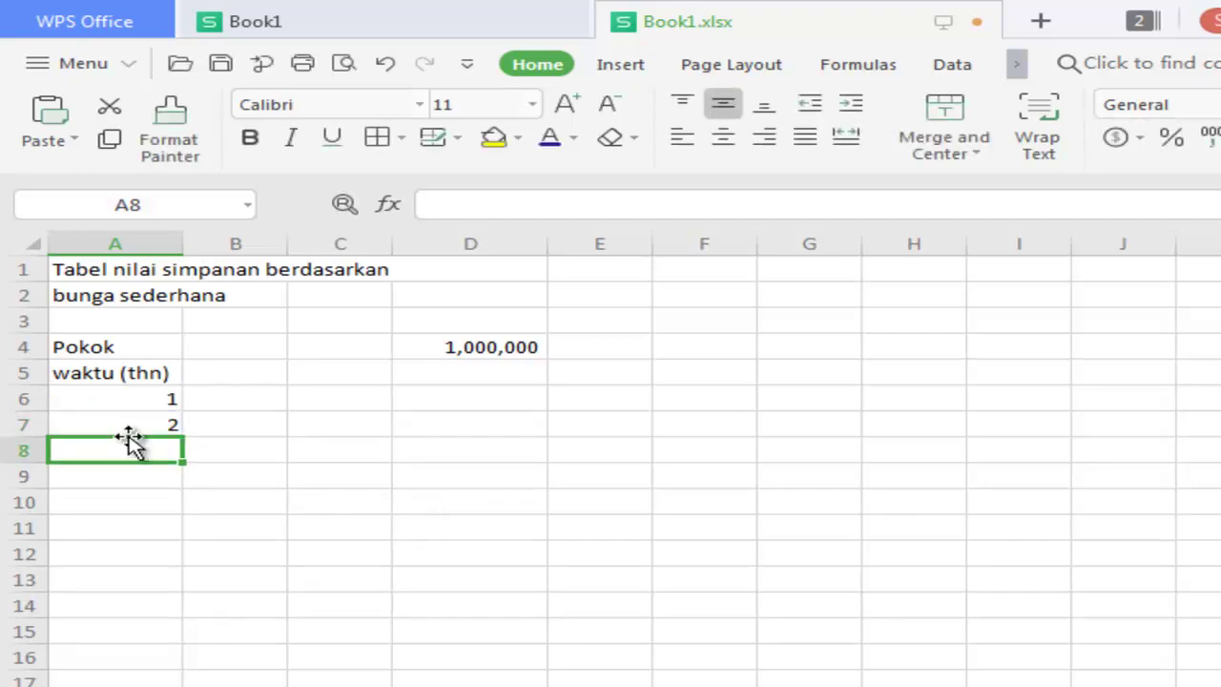
- Fill the year formula down to A16 and delete the extra year 11
left_click(167, 427)
left_click_drag(181, 436, 175, 662)
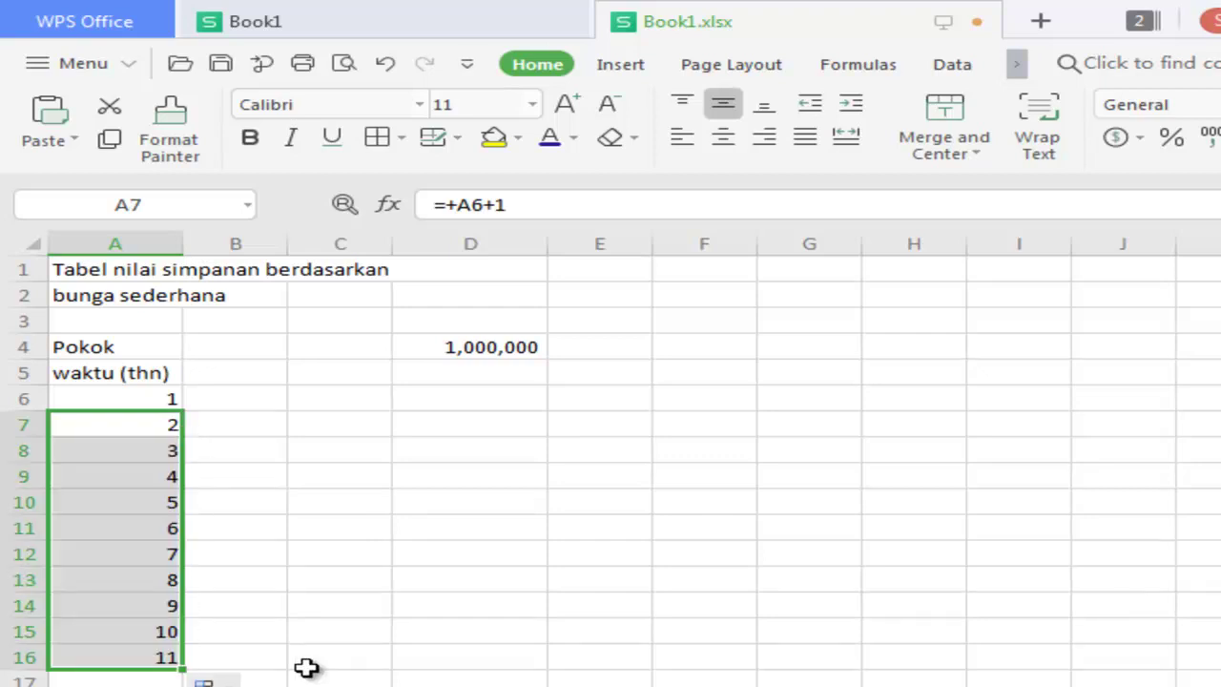
left_click(133, 658)
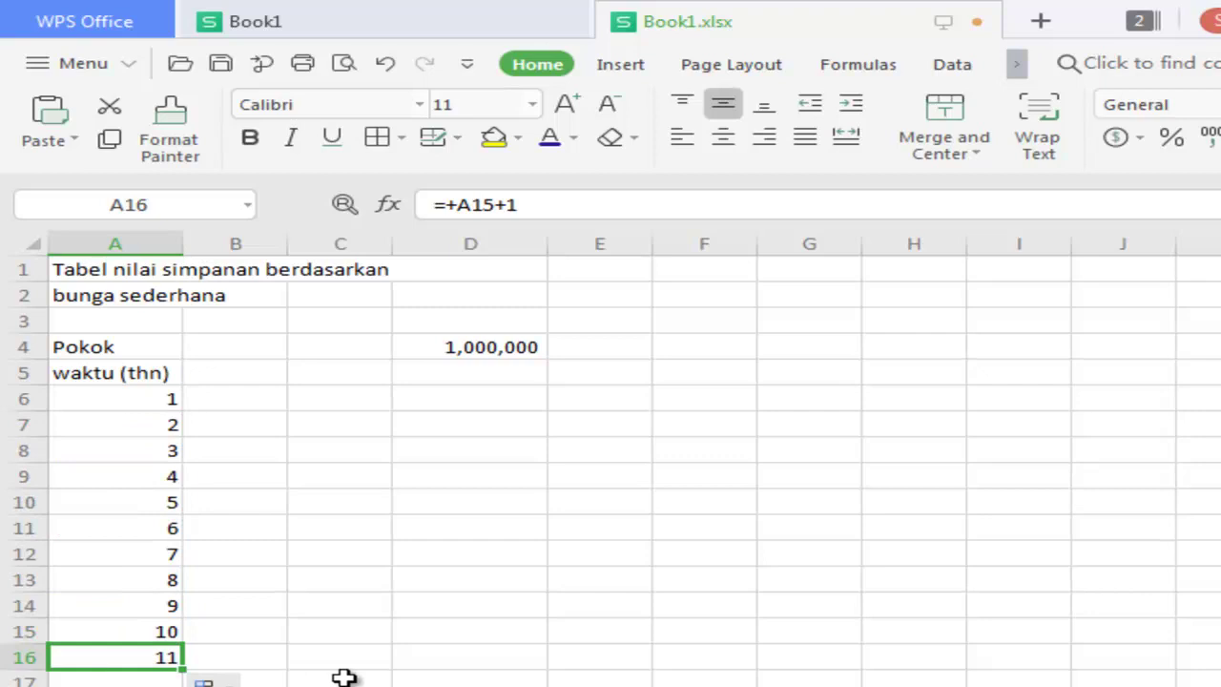
key("Delete")
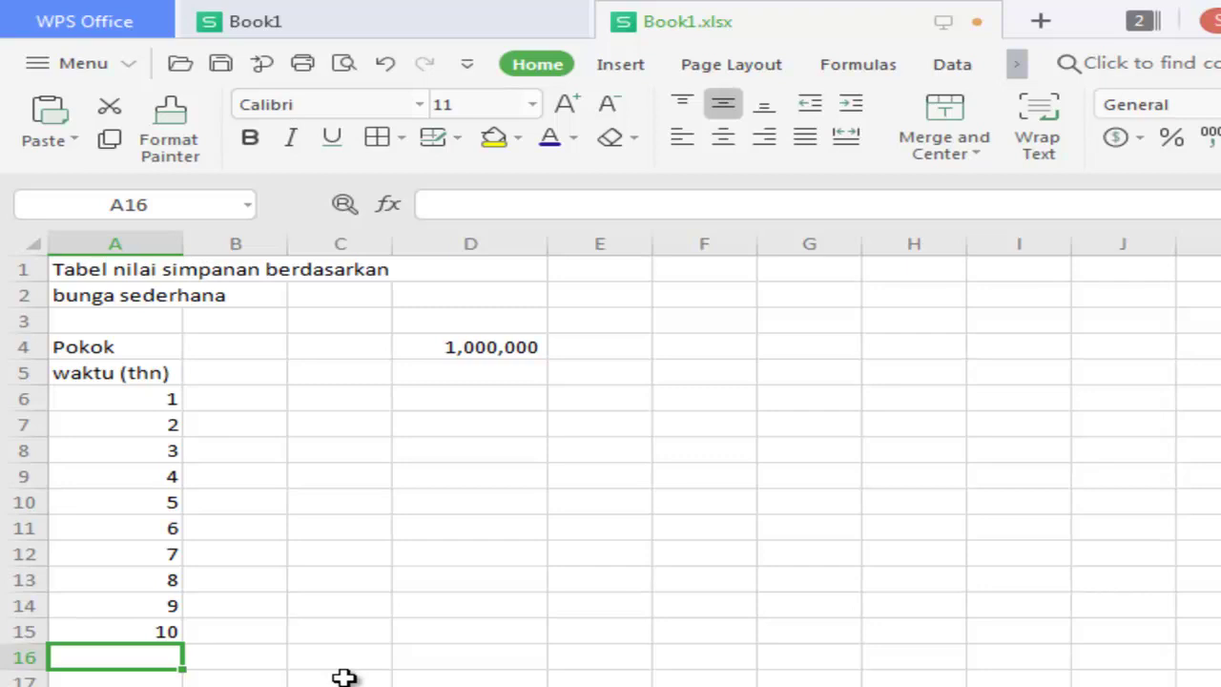
- Enter the starting interest rate 10% in B5
left_click(272, 376)
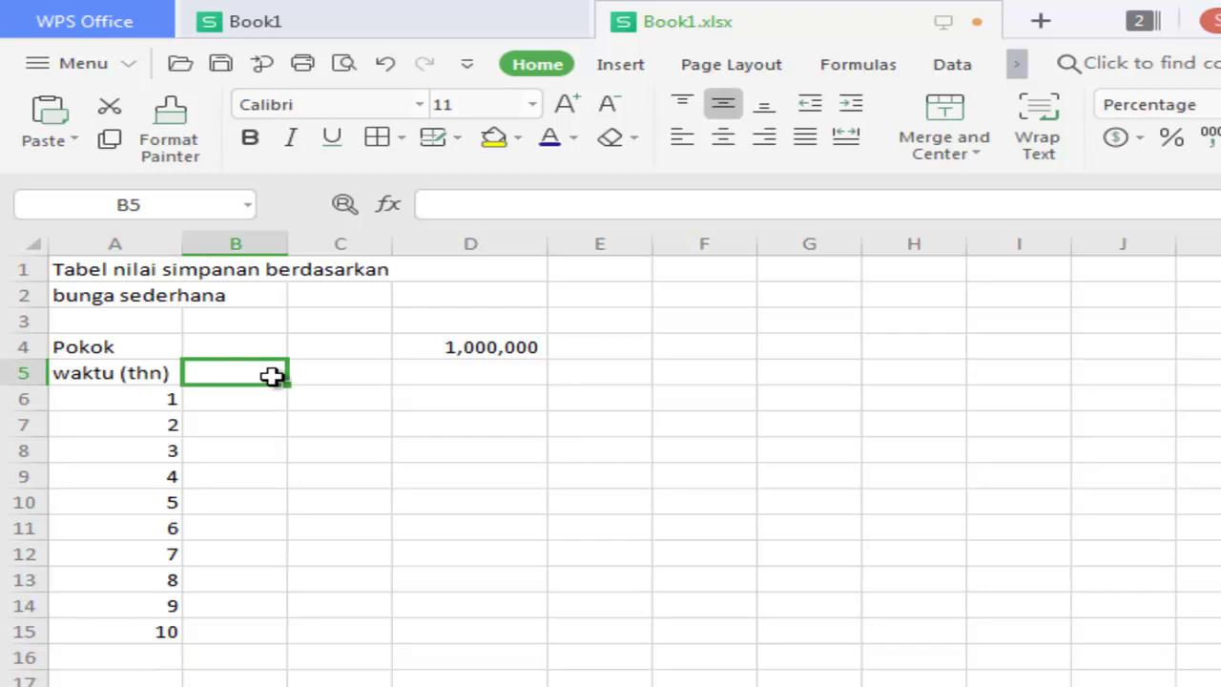
type("10")
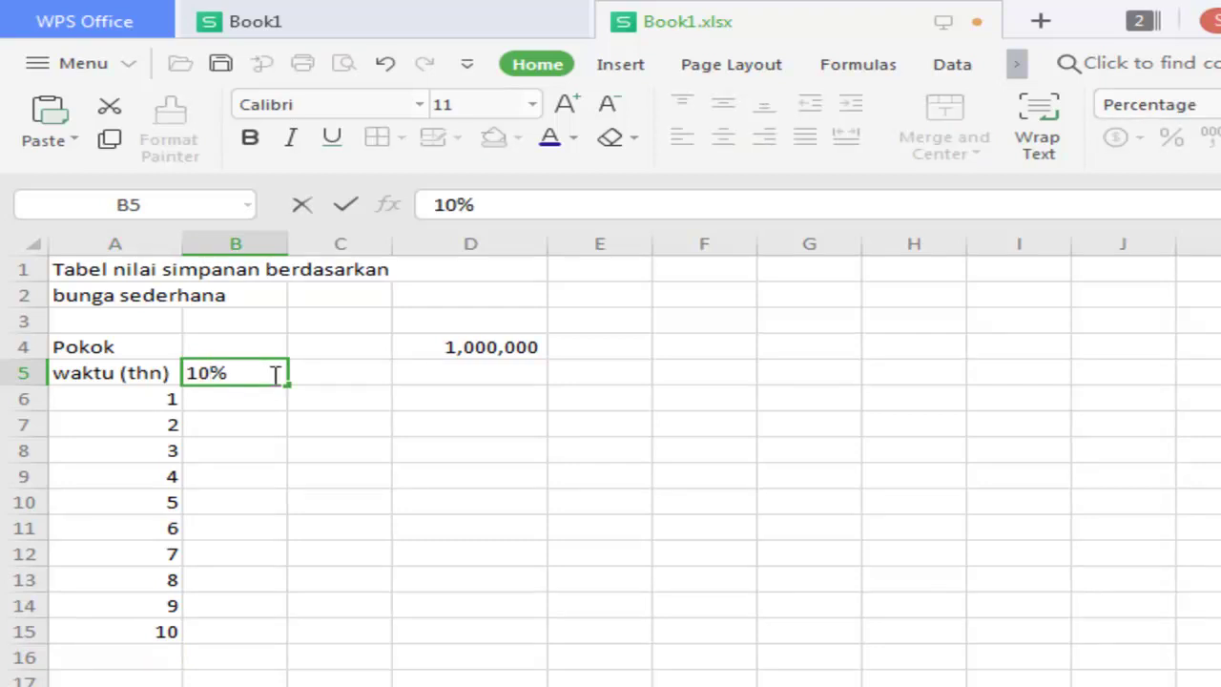
type("%")
key("BackSpace")
key("Return")
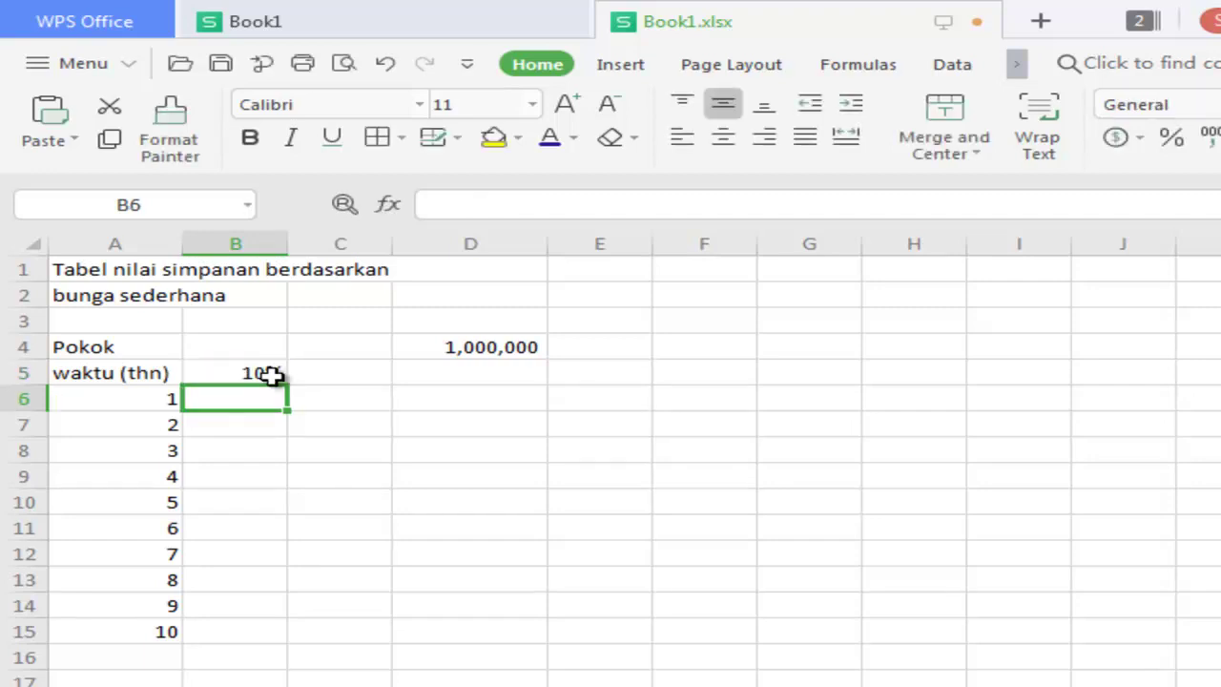
left_click(272, 375)
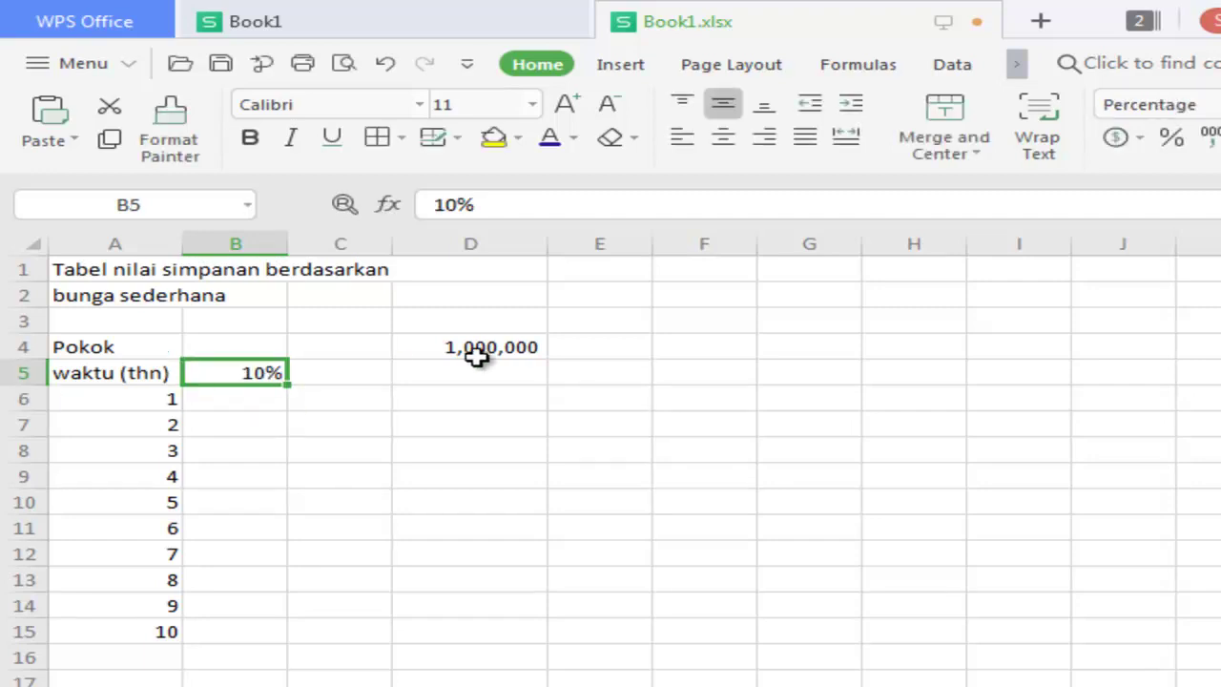
- Begin the C5 formula as +B5+1%, referencing the 10% rate
left_click(329, 371)
left_click(432, 377)
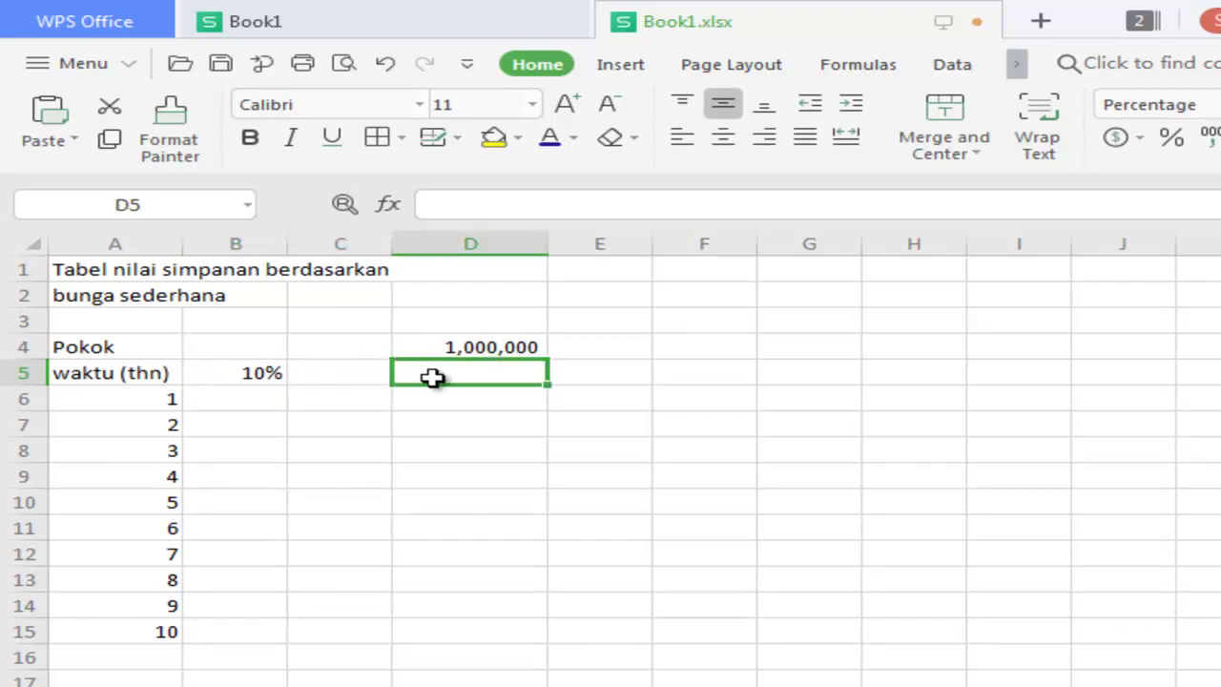
left_click(357, 378)
type("+")
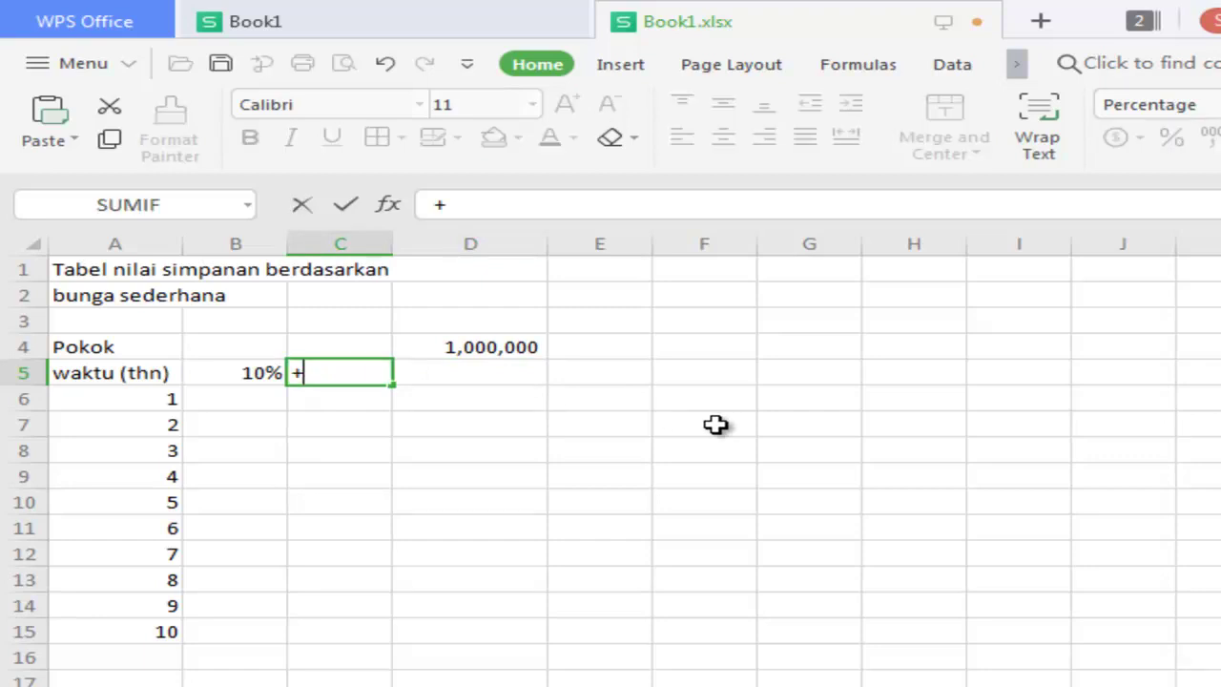
key("Left")
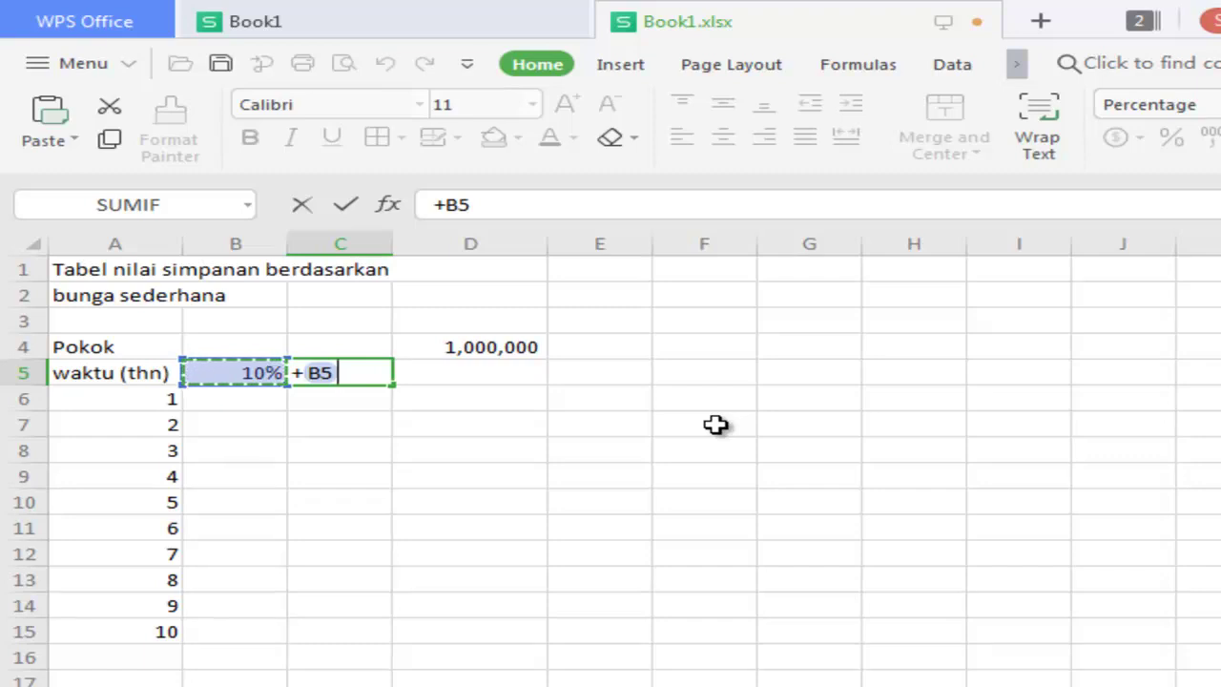
type("+")
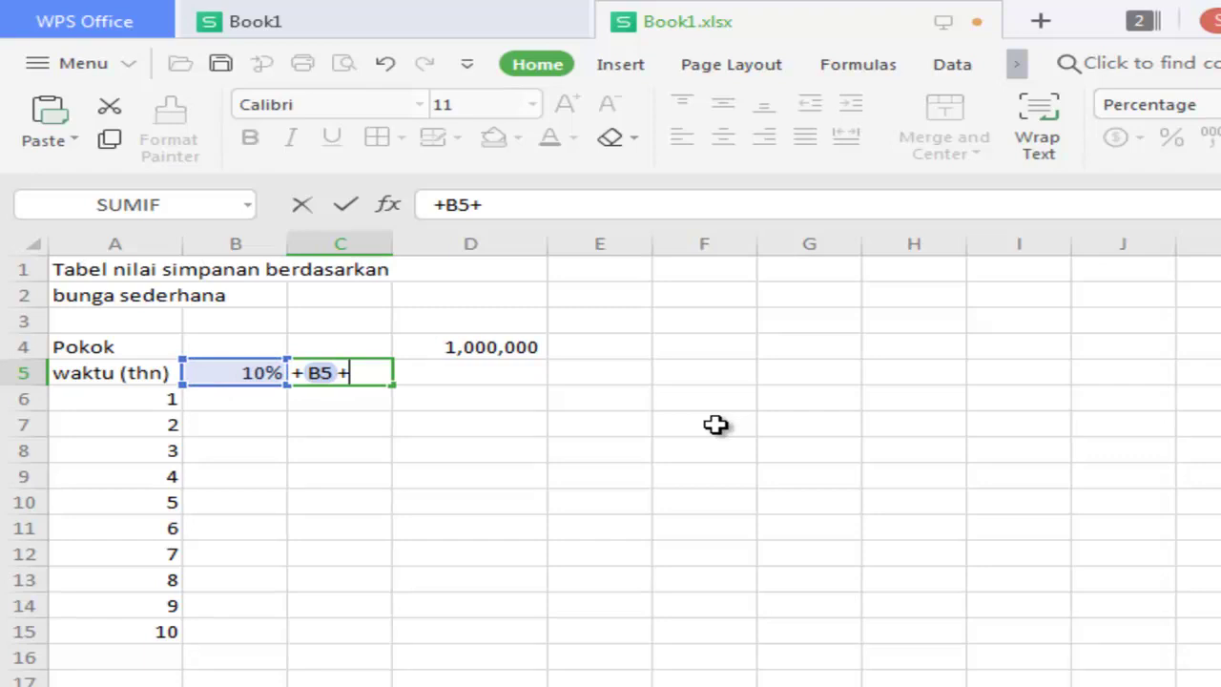
type("1")
type("%")
- Commit =+B5+1% in C5 and keep it formatted as a percentage (11%)
key("Return")
left_click(369, 372)
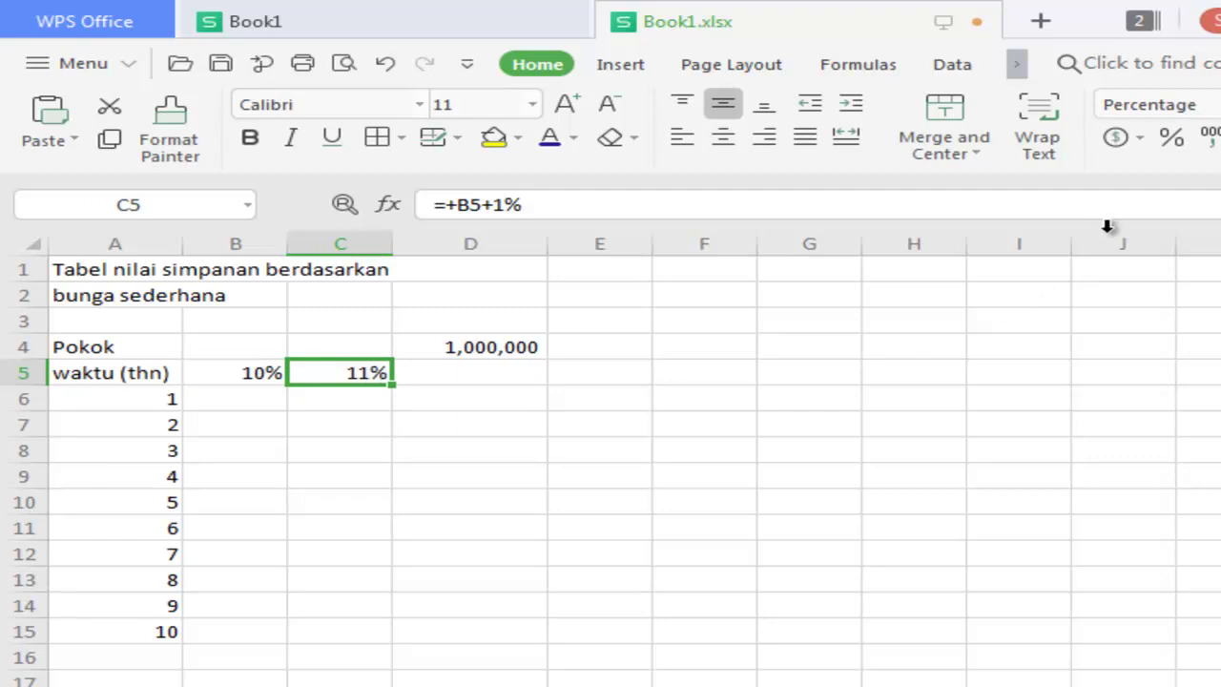
left_click(1174, 141)
- Fill the rate formula across D5:G5 for 12% to 15% and check the rates
left_click_drag(392, 387, 725, 376)
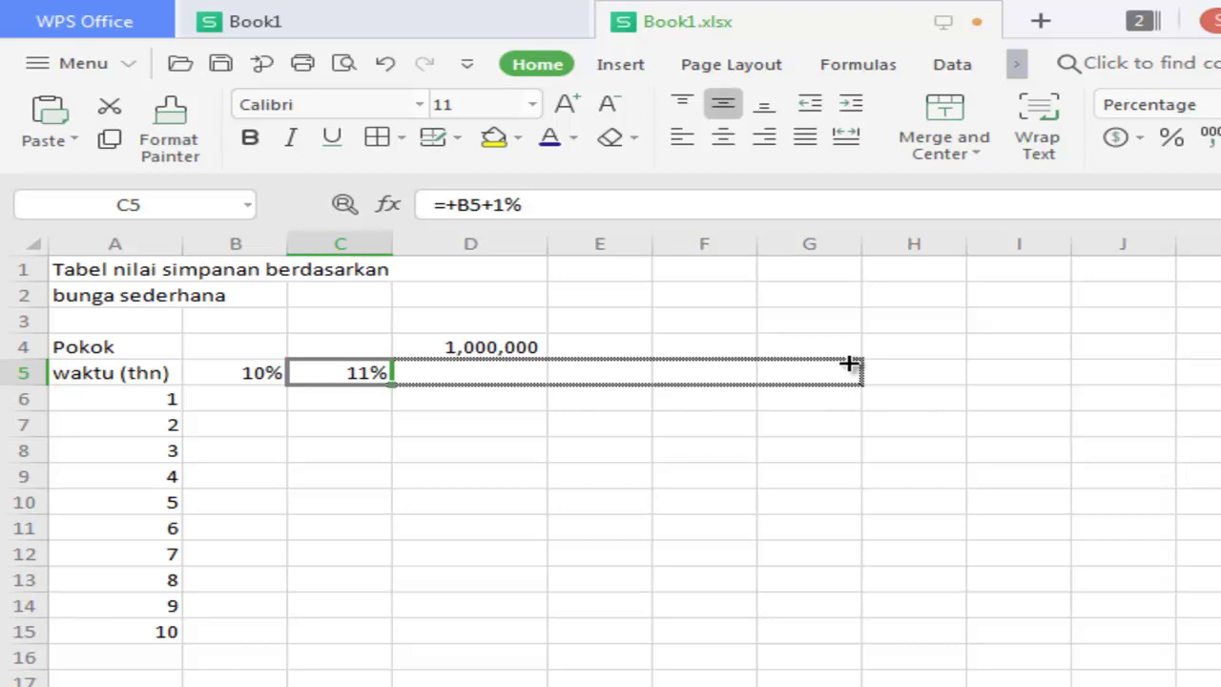
left_click_drag(725, 376, 850, 365)
left_click(1193, 455)
left_click(270, 379)
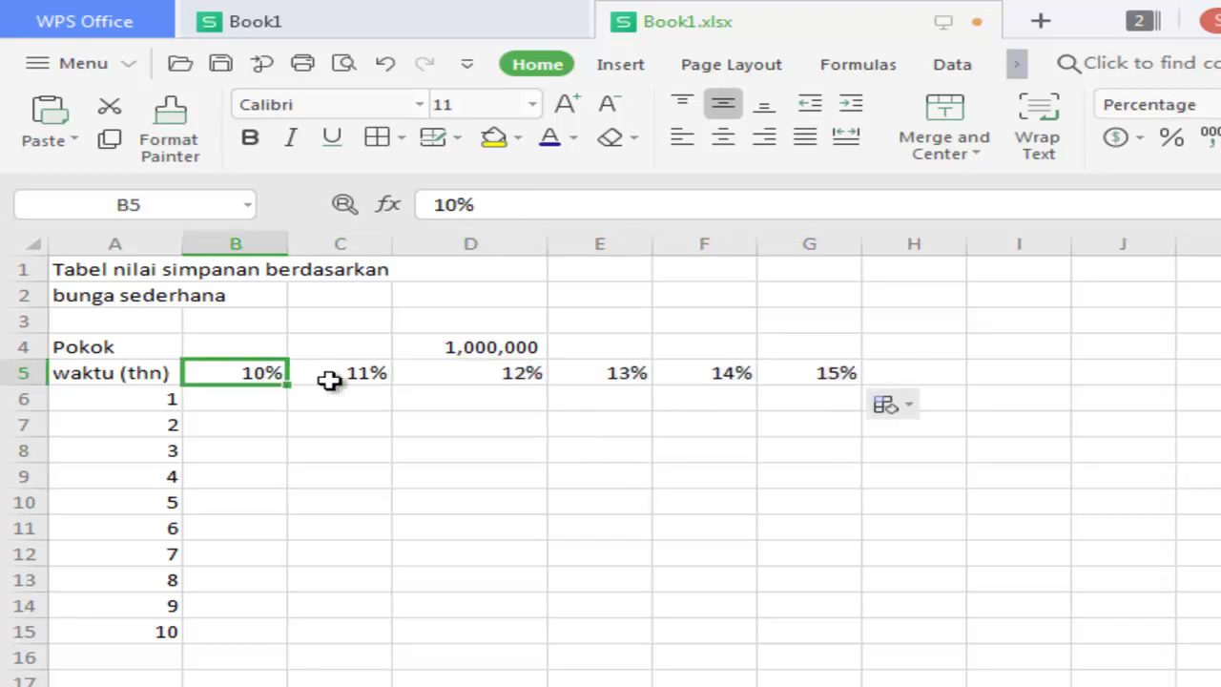
left_click(375, 379)
left_click(508, 382)
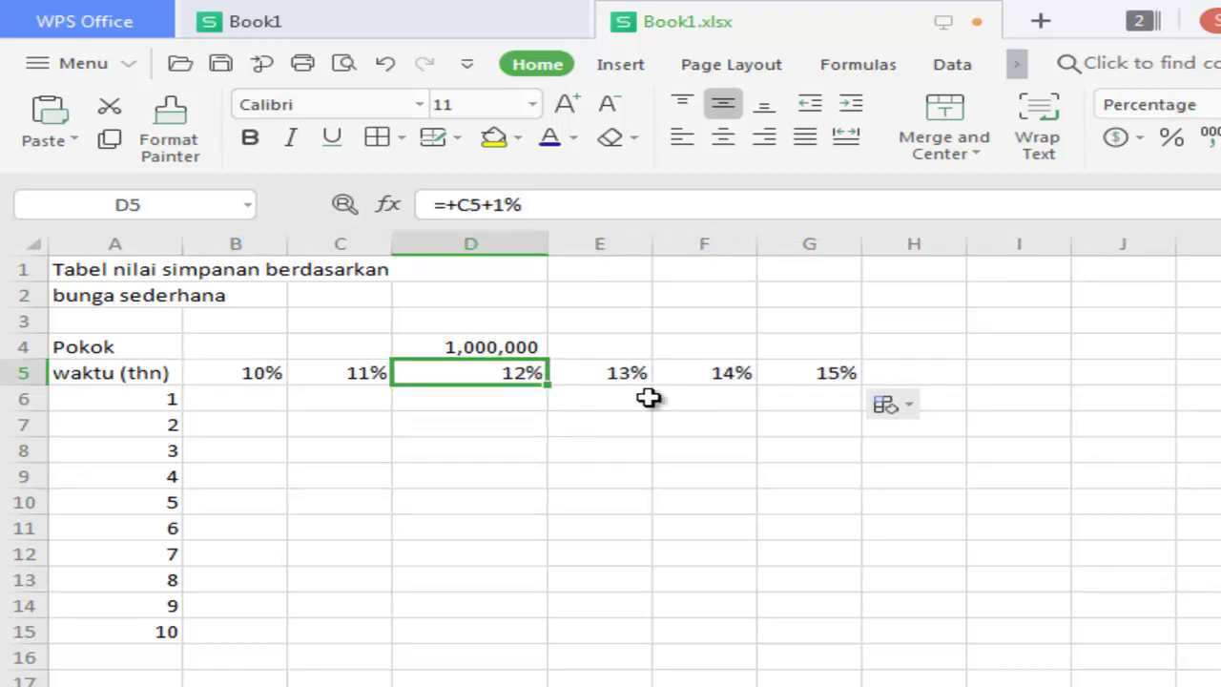
left_click(641, 375)
left_click(730, 377)
left_click(848, 378)
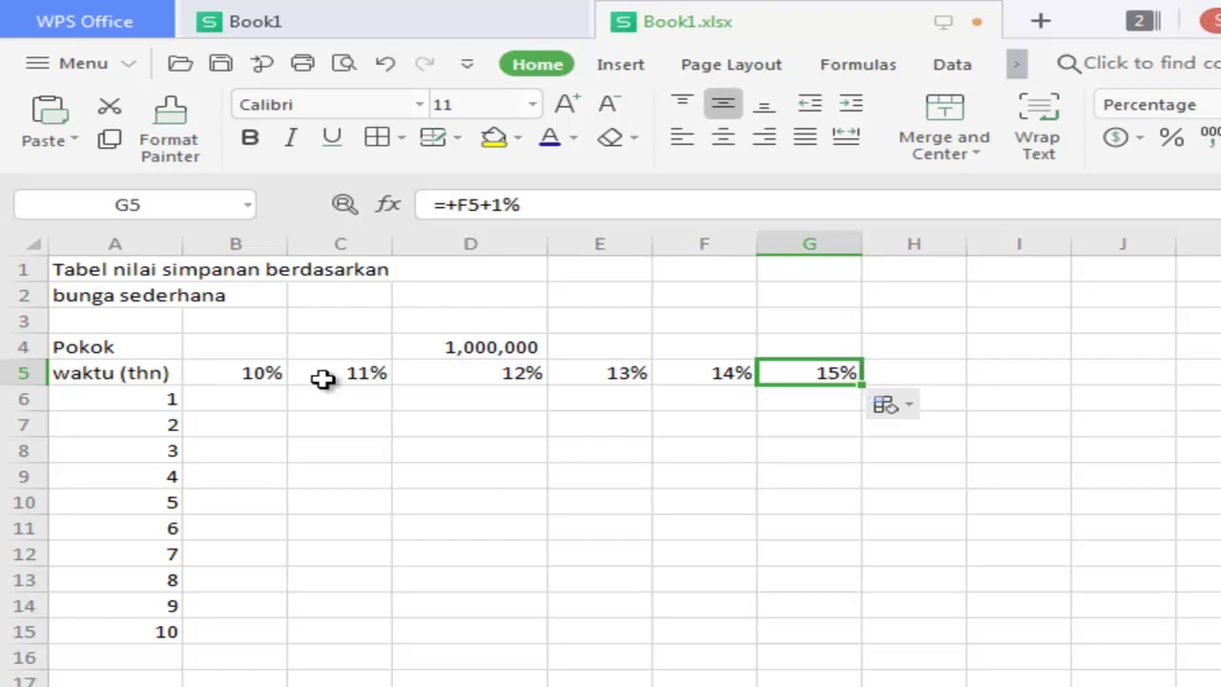
left_click(211, 397)
left_click(119, 398)
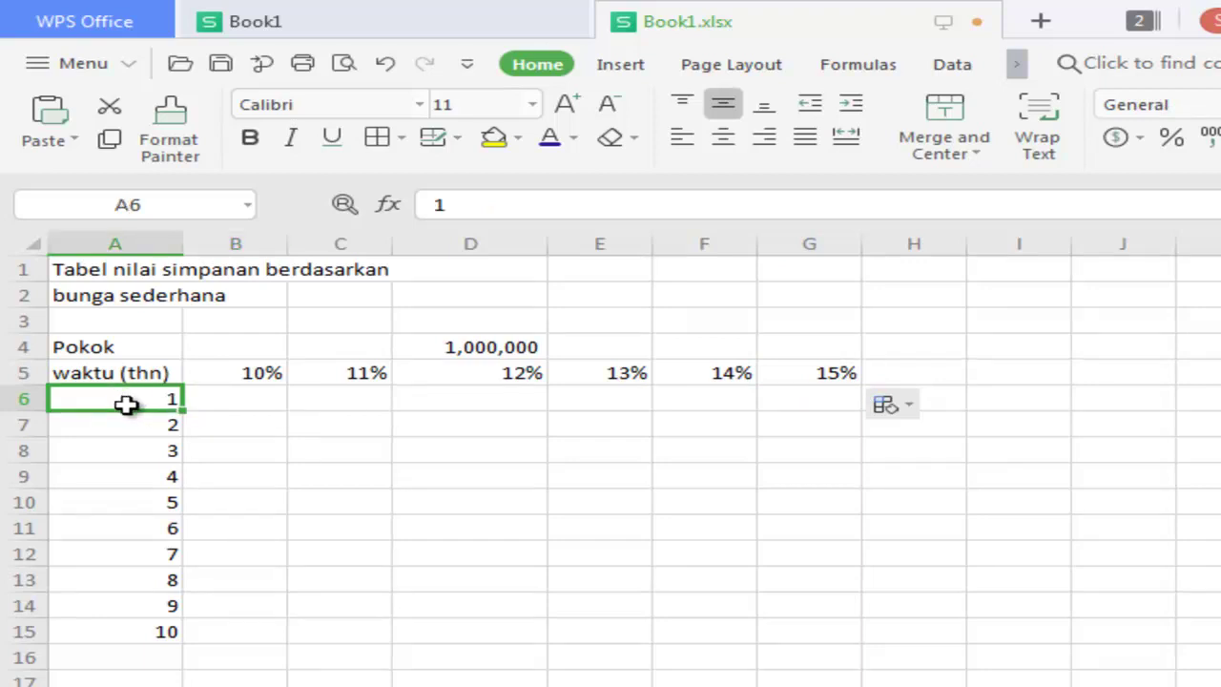
left_click(155, 430)
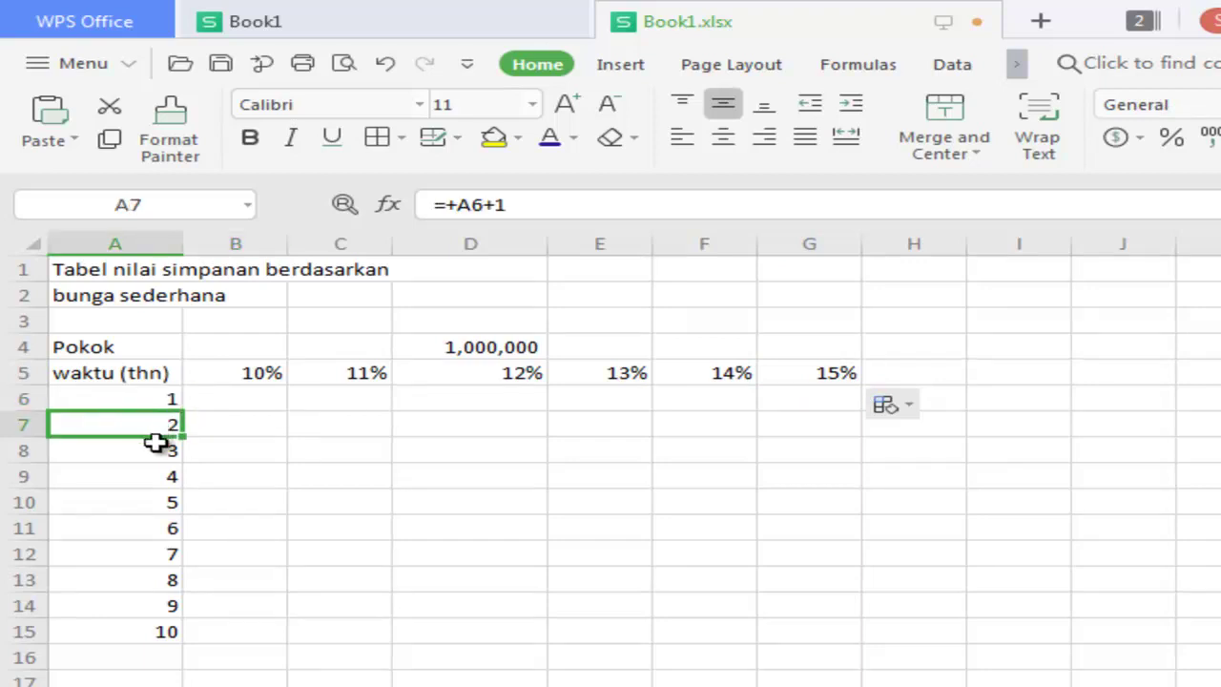
left_click(155, 452)
left_click(257, 401)
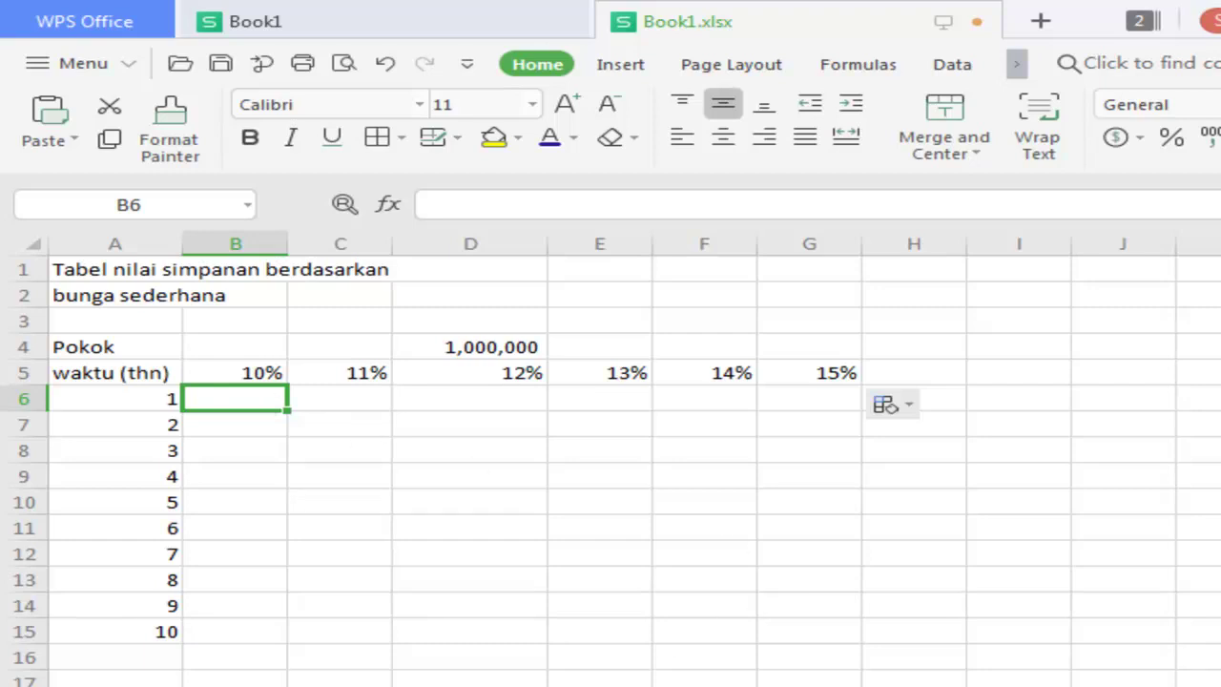
- Start the B6 savings formula as +D4+(D4*, referencing the principal in D4
left_click(234, 682)
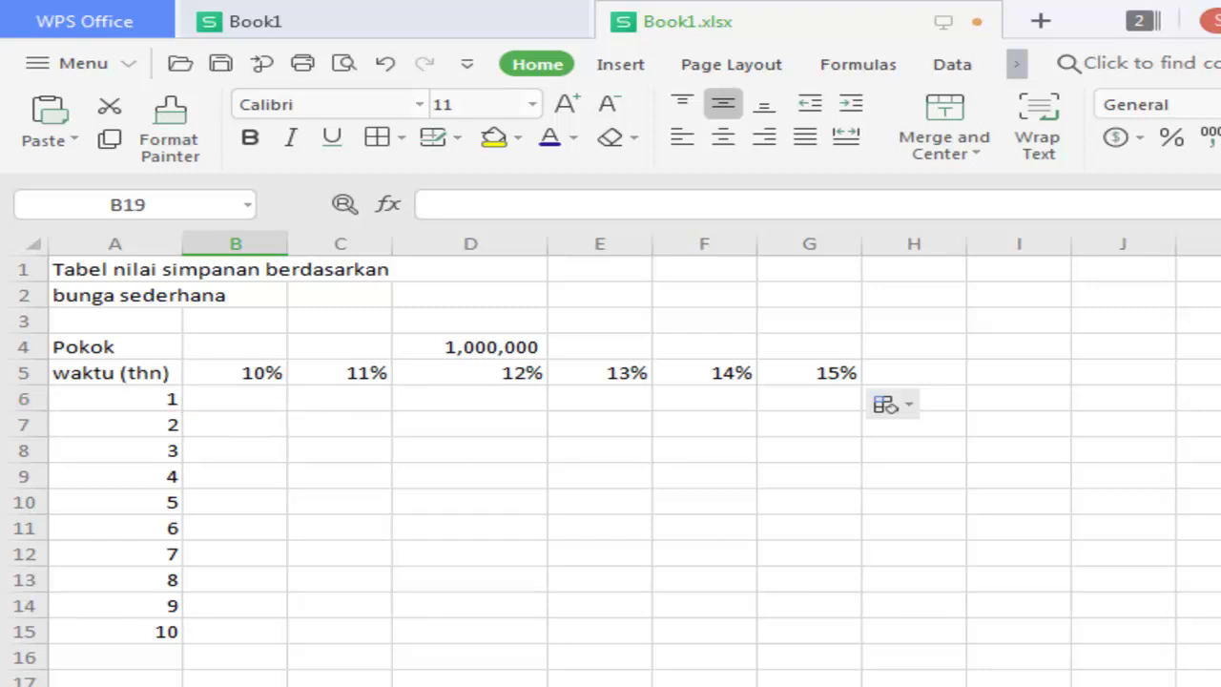
left_click(263, 394)
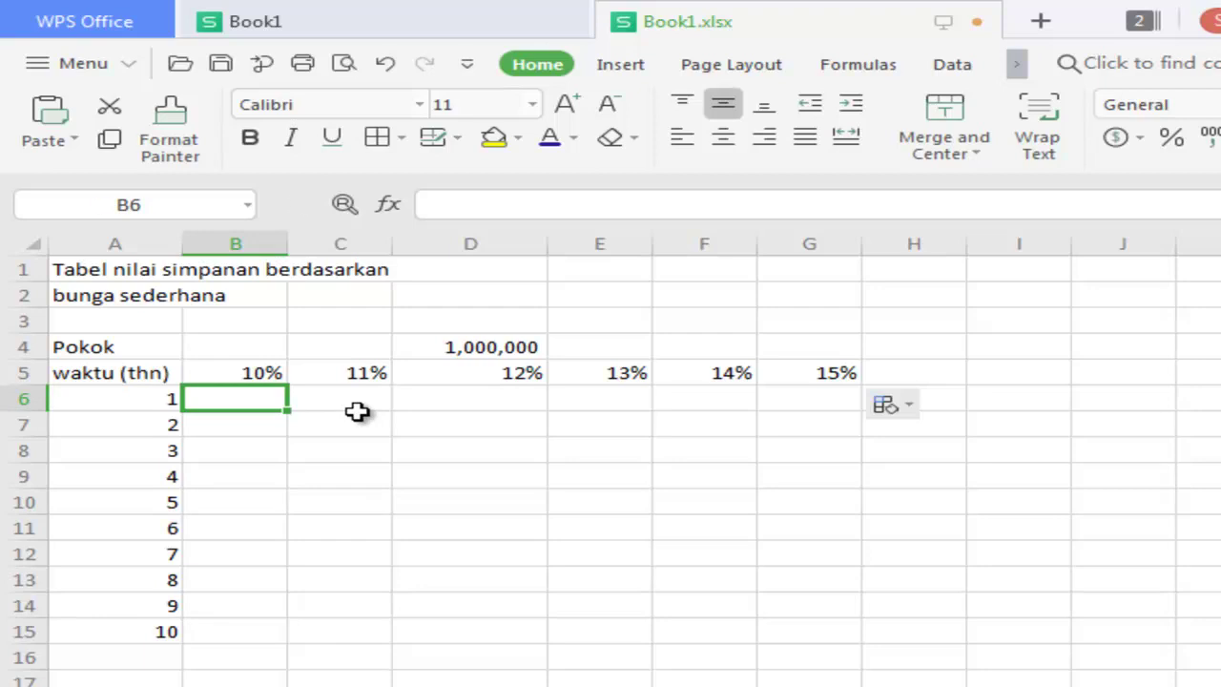
type("+")
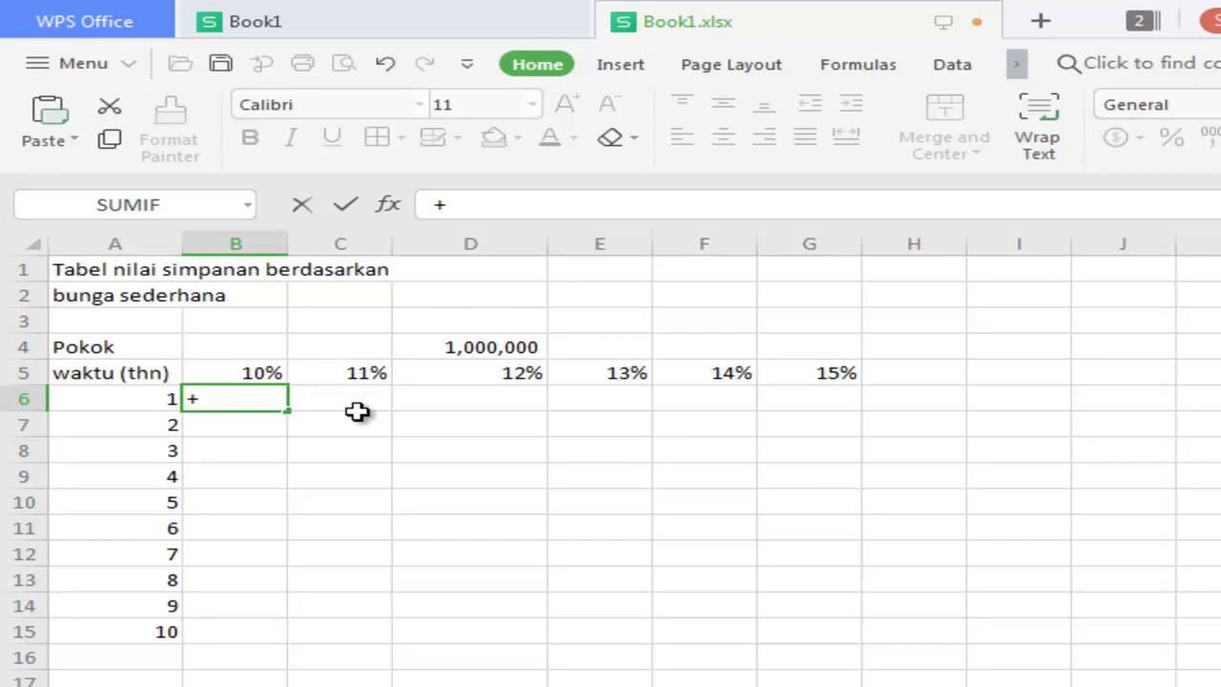
key("Up")
key("Up")
key("Right")
key("Right")
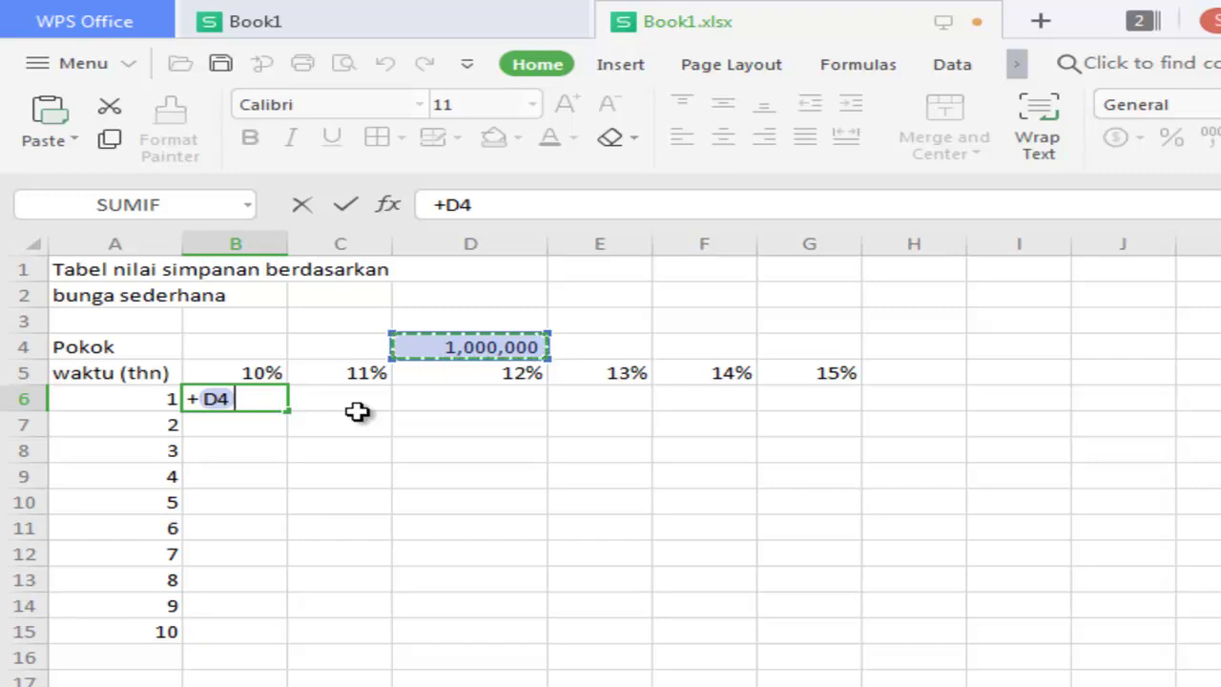
type("+")
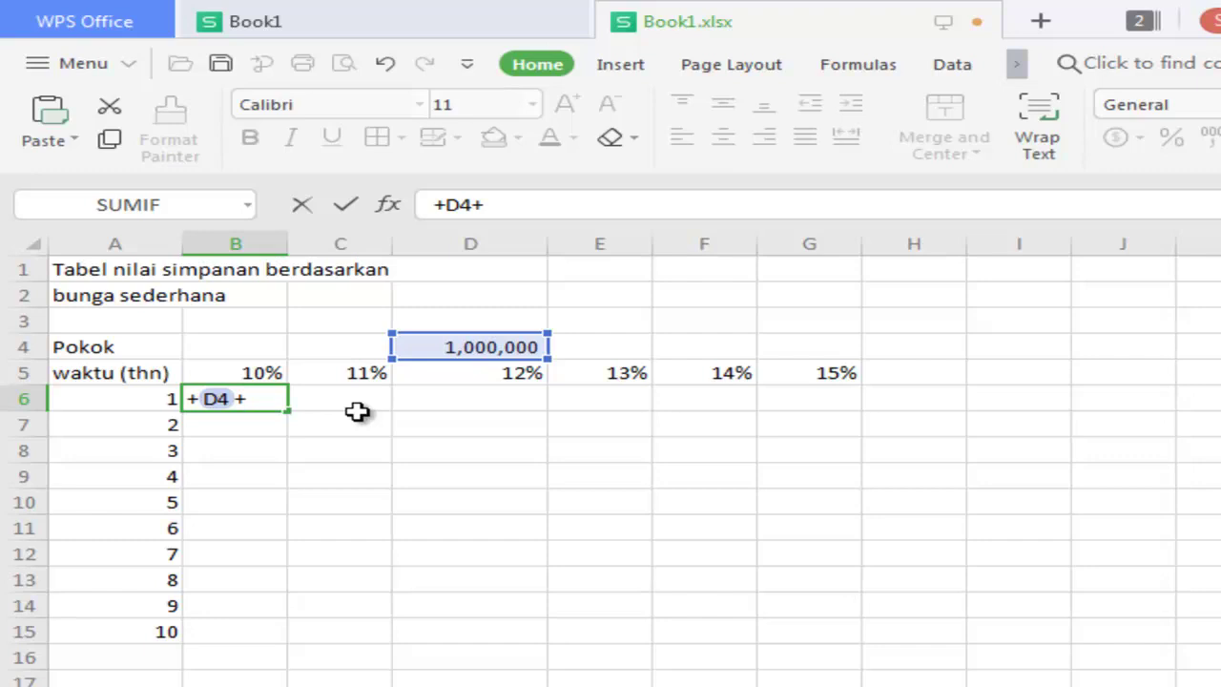
type("(")
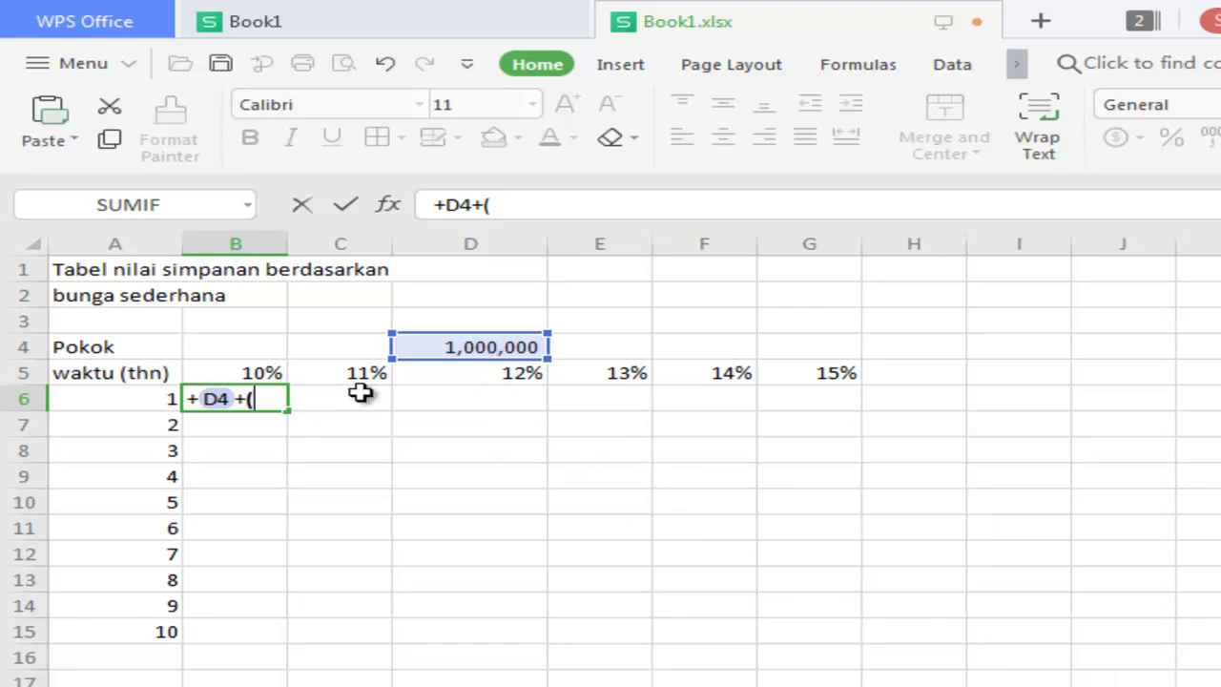
key("Up")
key("Up")
key("Right")
key("Right")
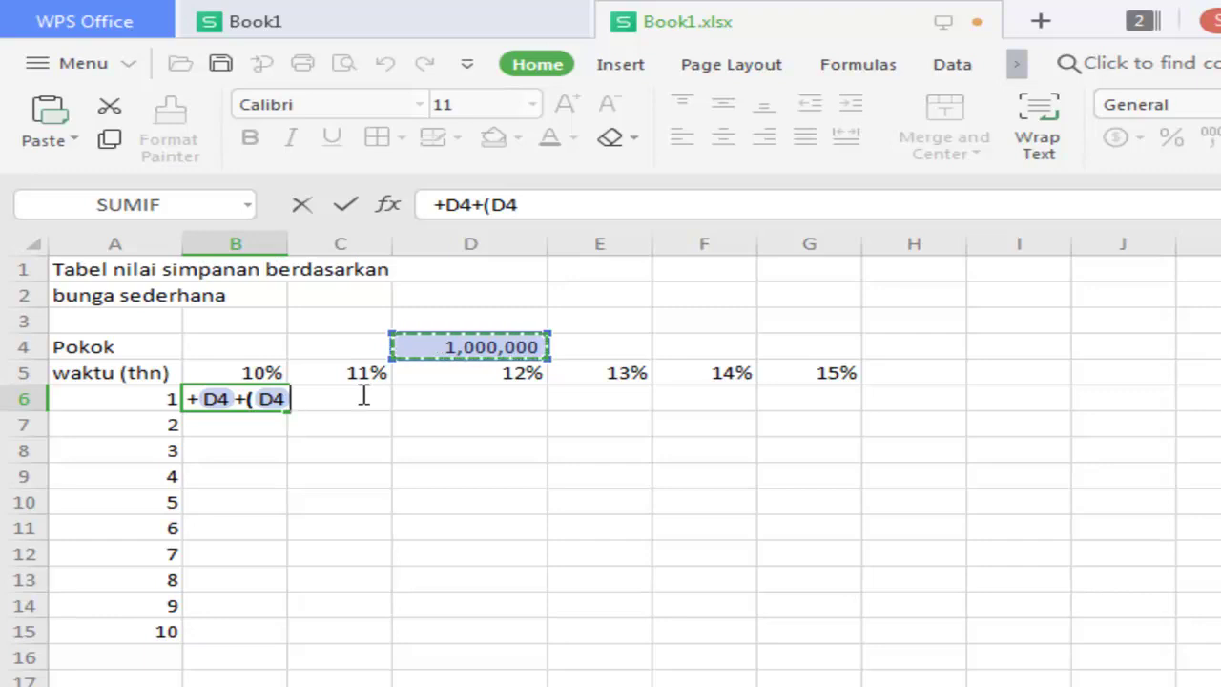
type("*")
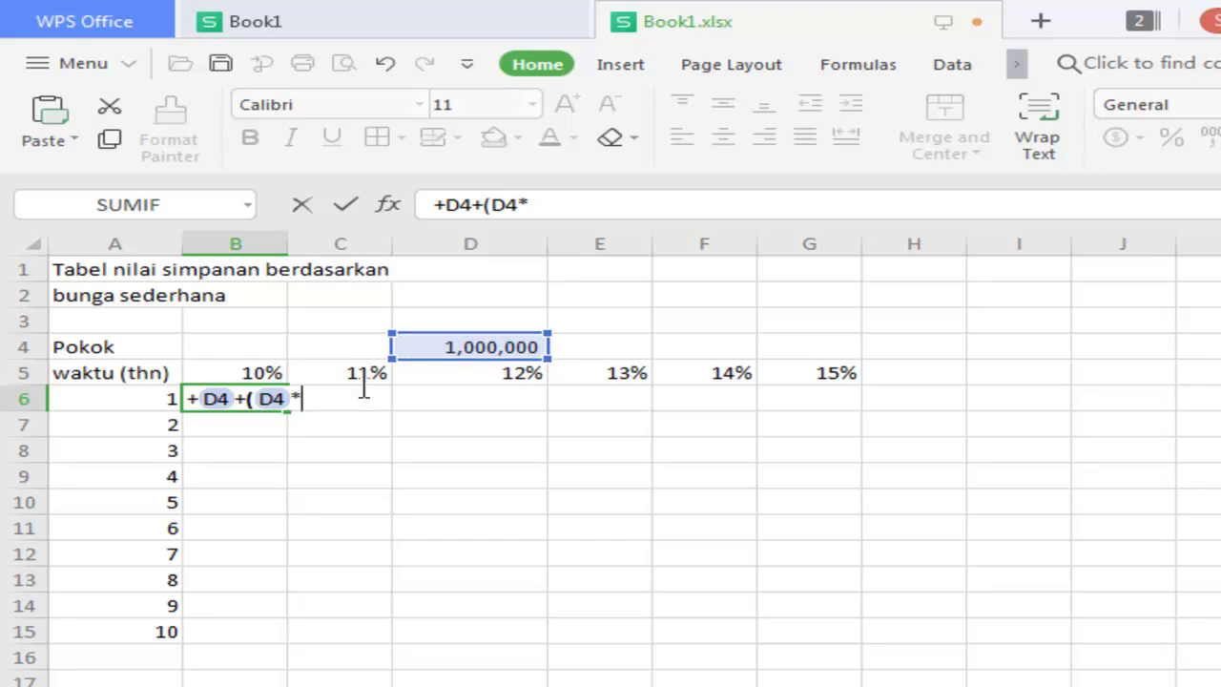
- Complete the formula with *B5*A6) and commit it, giving 1100000
left_click(251, 377)
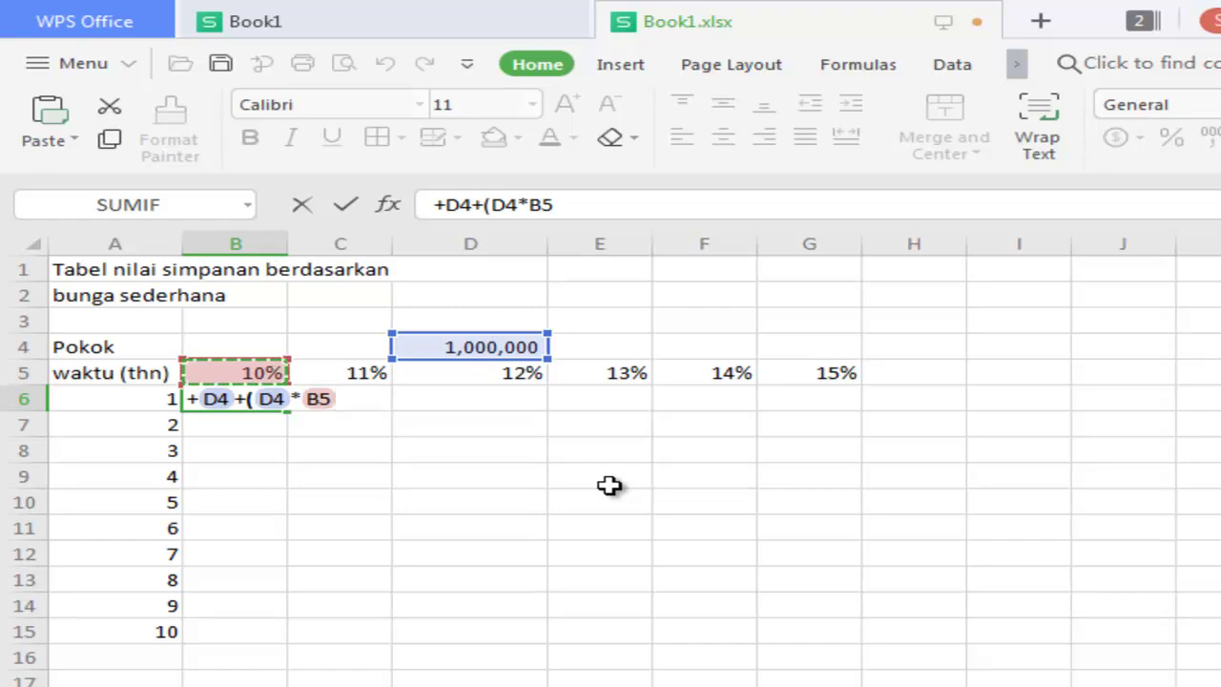
type("*")
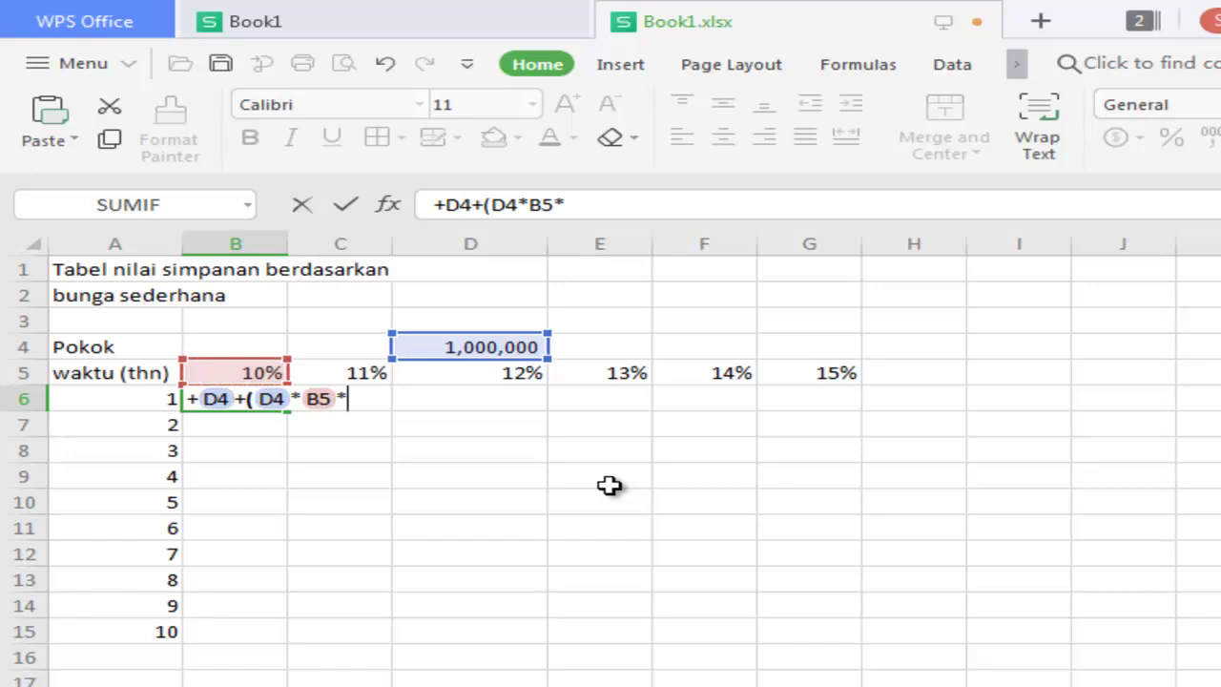
key("Up")
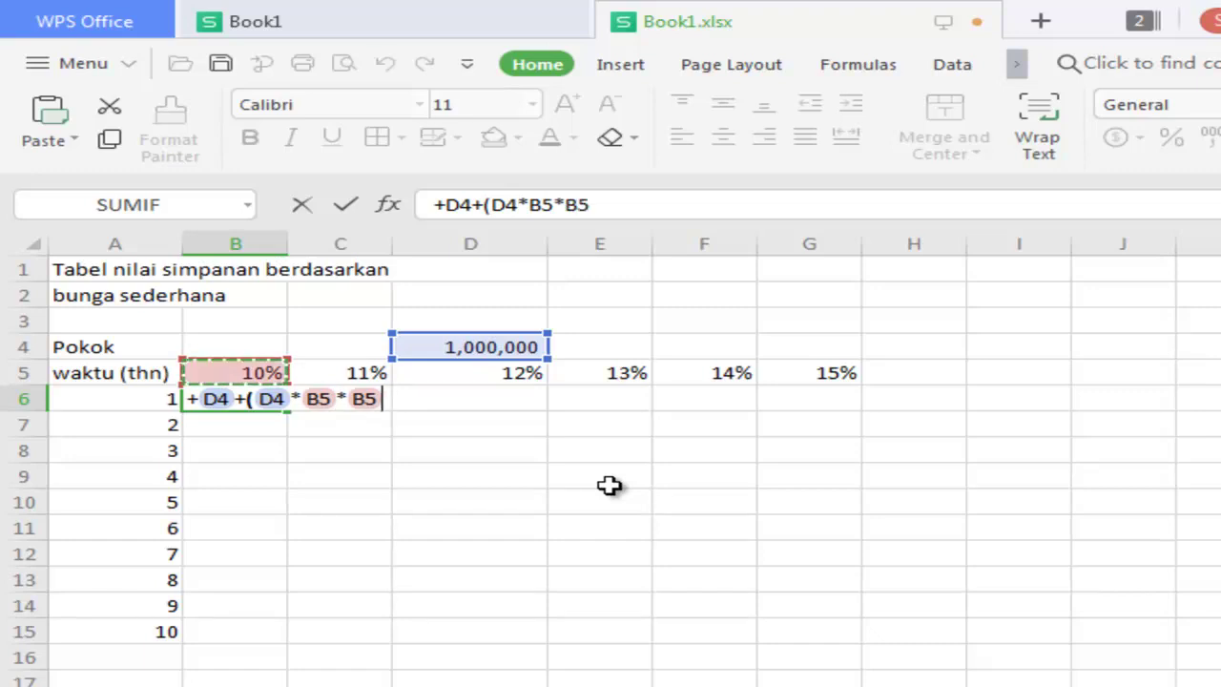
key("Up")
key("Left")
key("Down")
key("Down")
key("Down")
key("Up")
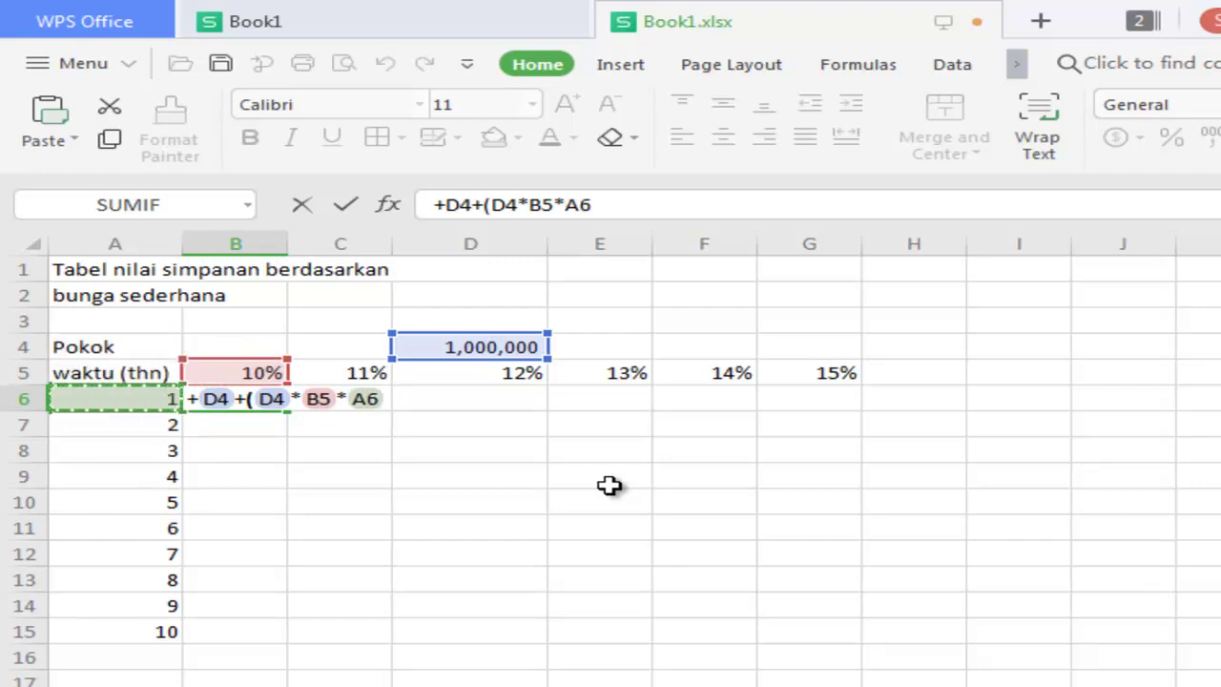
type(")")
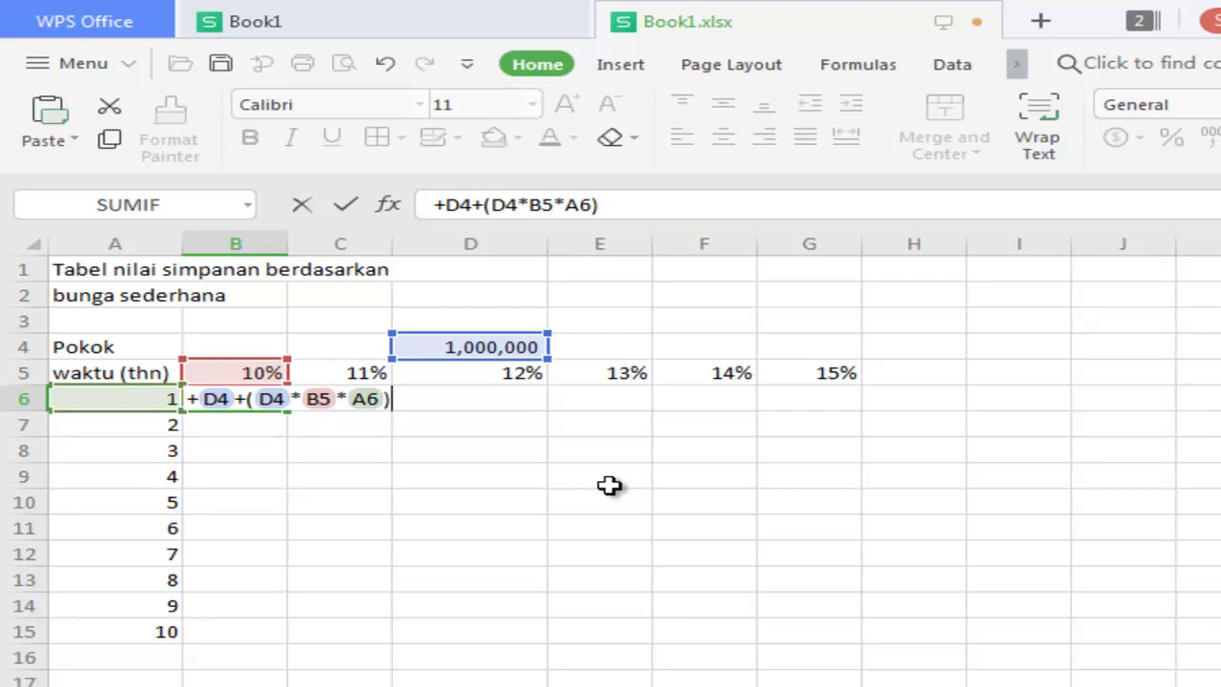
key("Return")
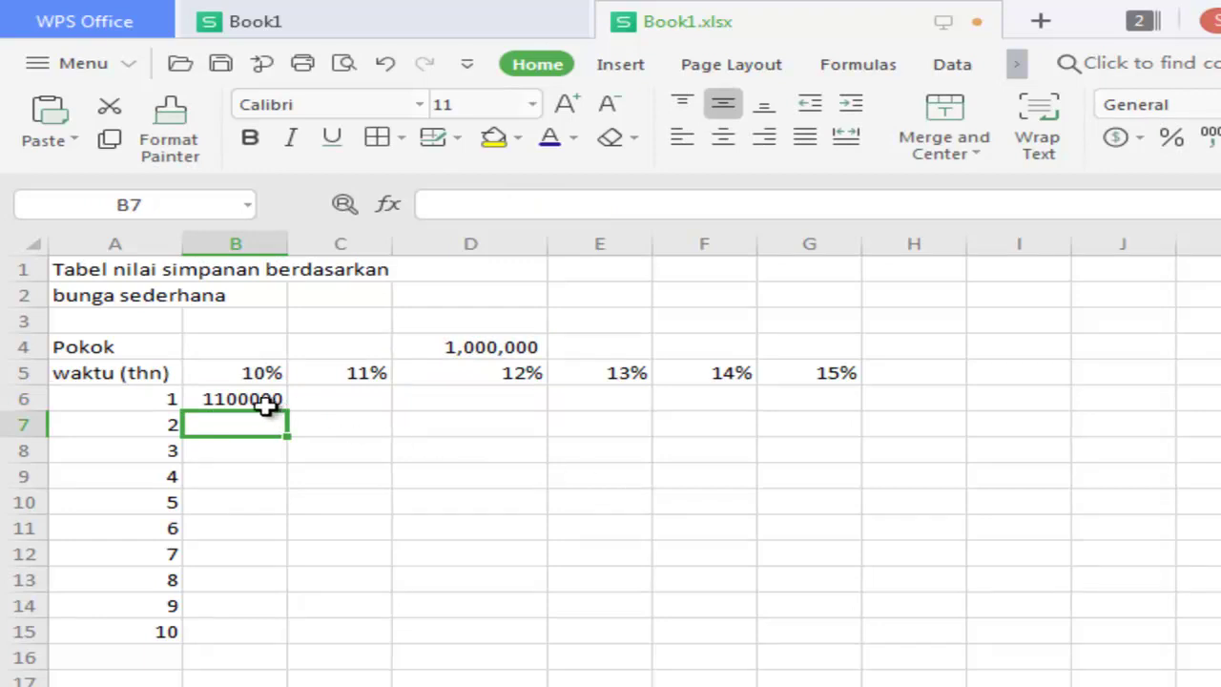
- Inspect B6 and the cells its formula references: D4, A6 and B5
left_click(260, 403)
left_click(506, 349)
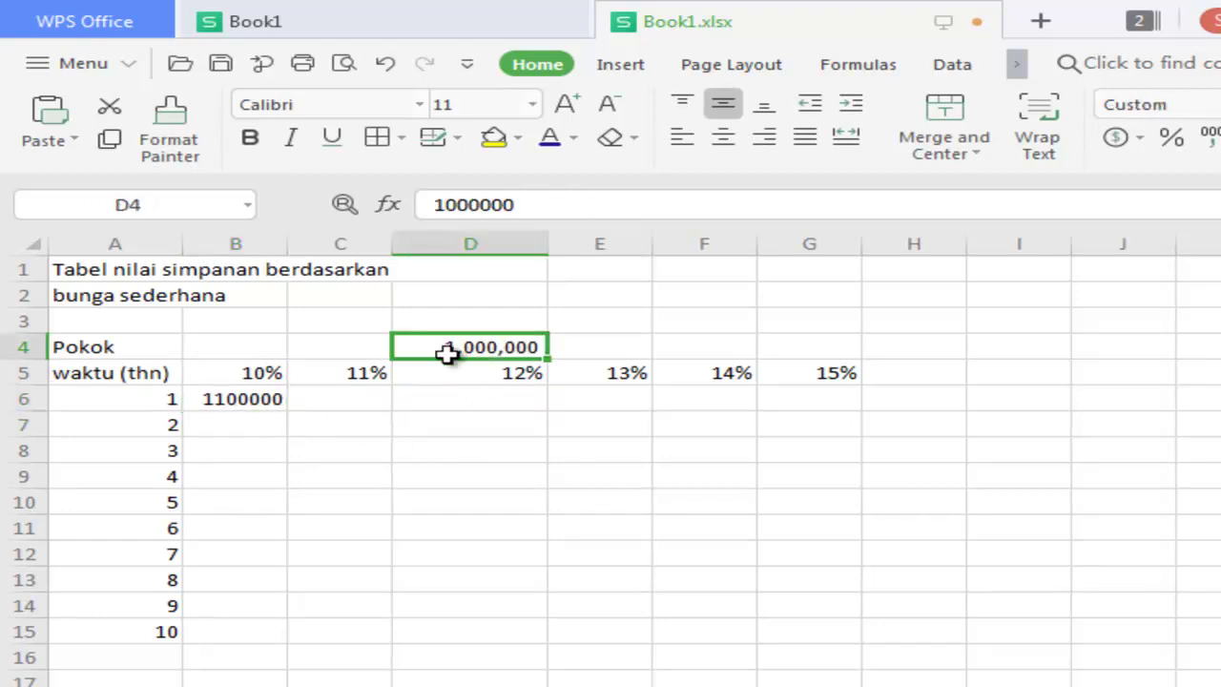
left_click(140, 401)
left_click(240, 399)
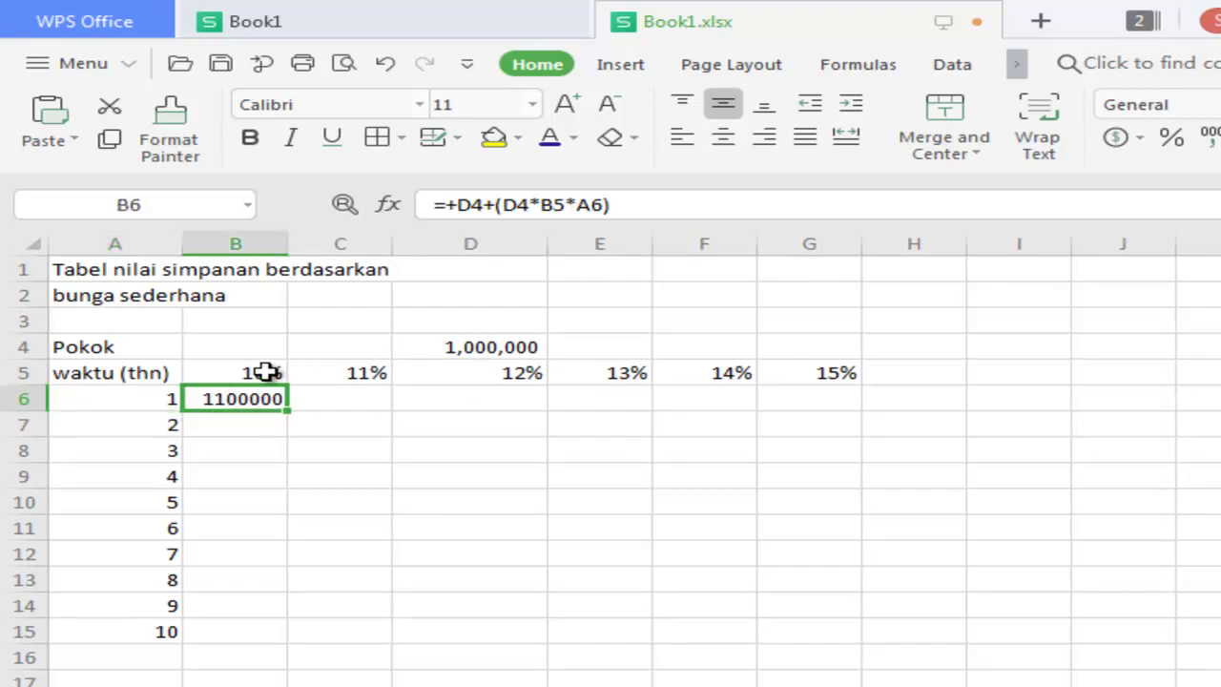
left_click(264, 372)
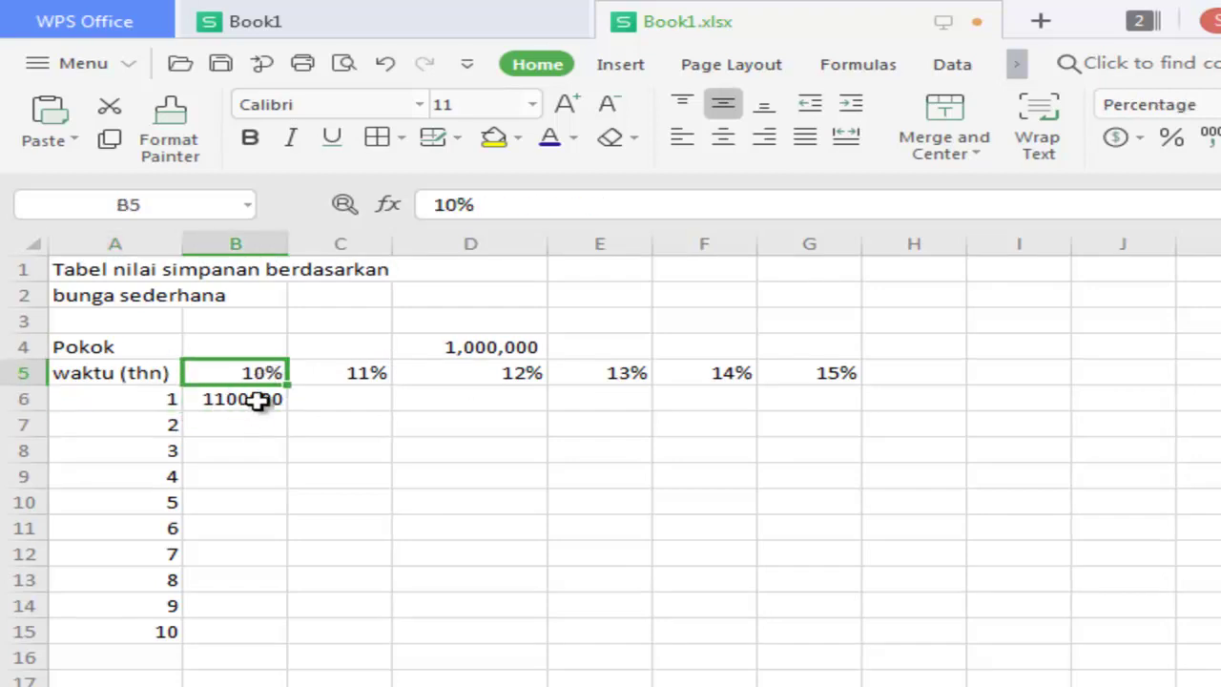
left_click(258, 399)
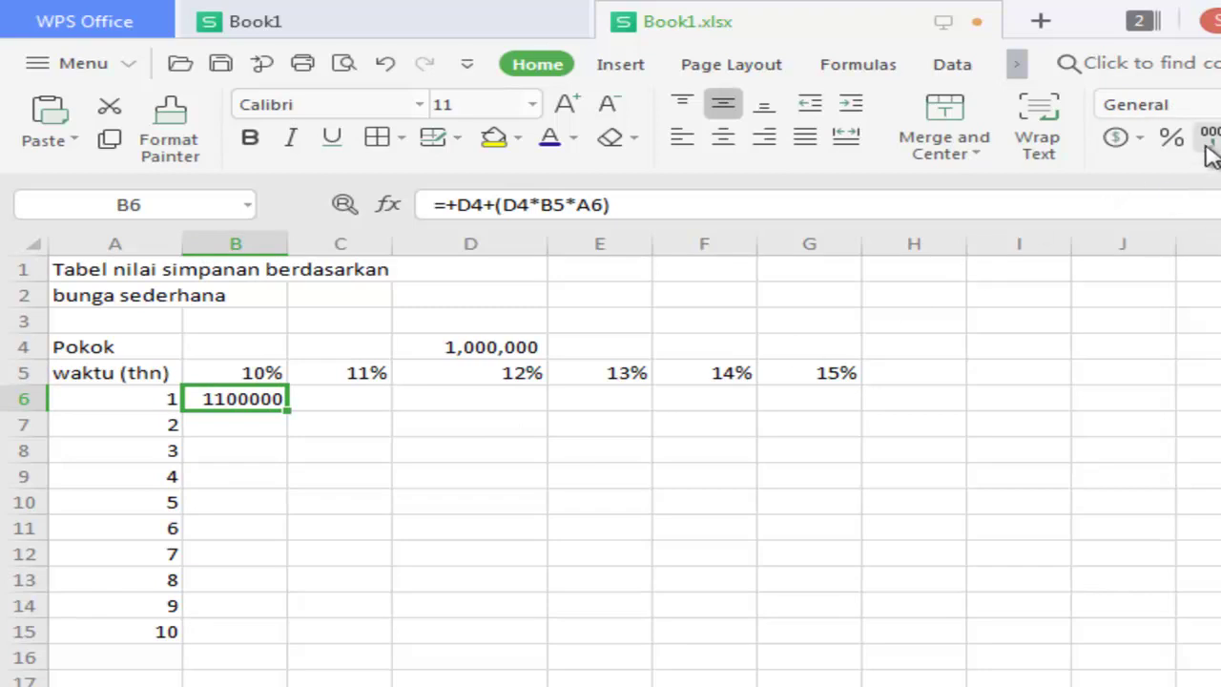
- Format B6 with thousands separators and no decimals, showing 1,100,000
left_click(1210, 142)
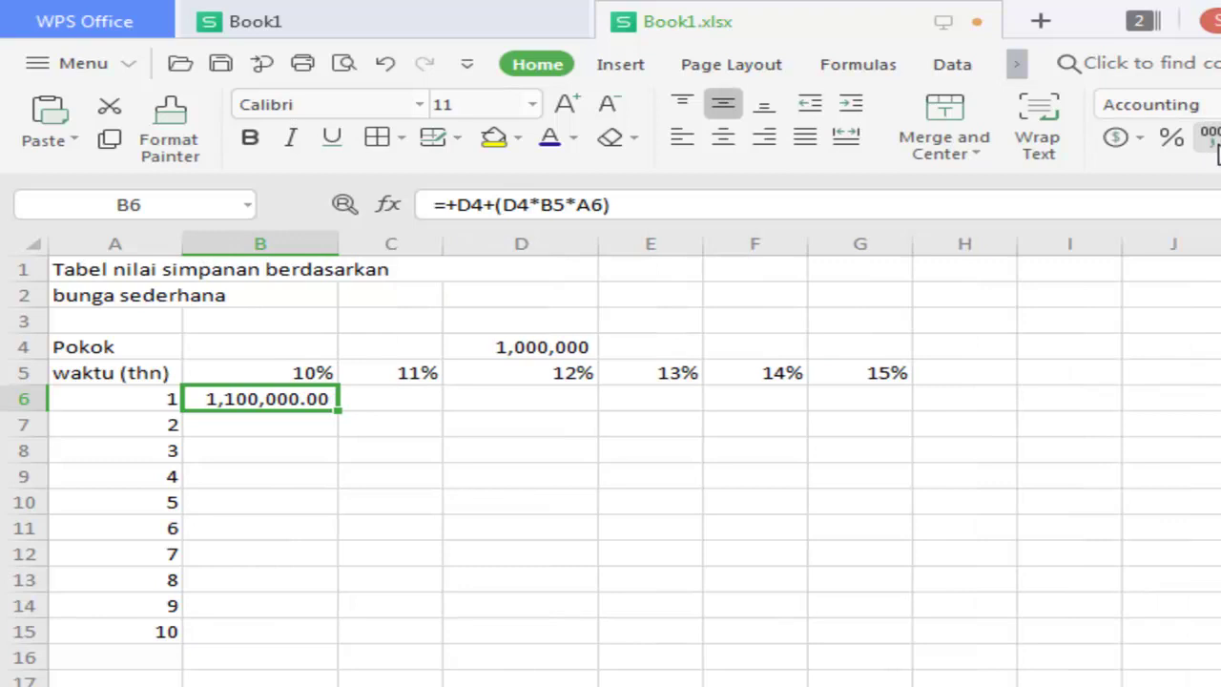
left_click(1219, 141)
left_click(1219, 141)
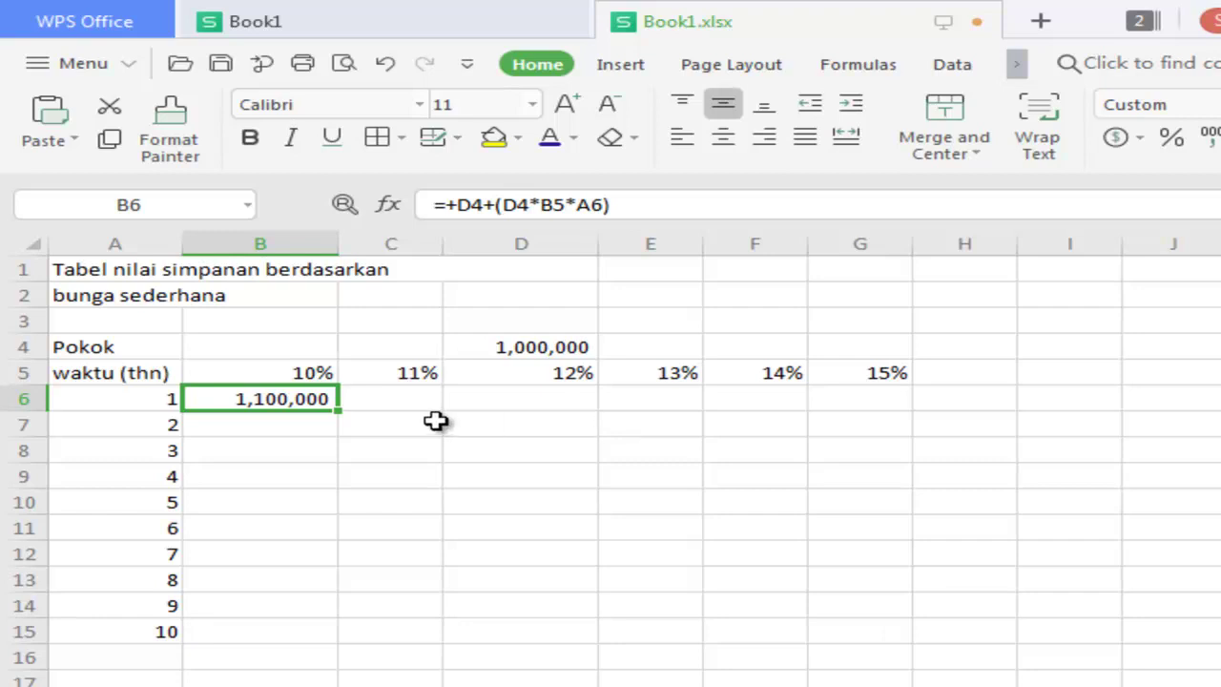
- Widen rate columns C, E, F and G, ending back on the B6 result
left_click(413, 400)
left_click(534, 400)
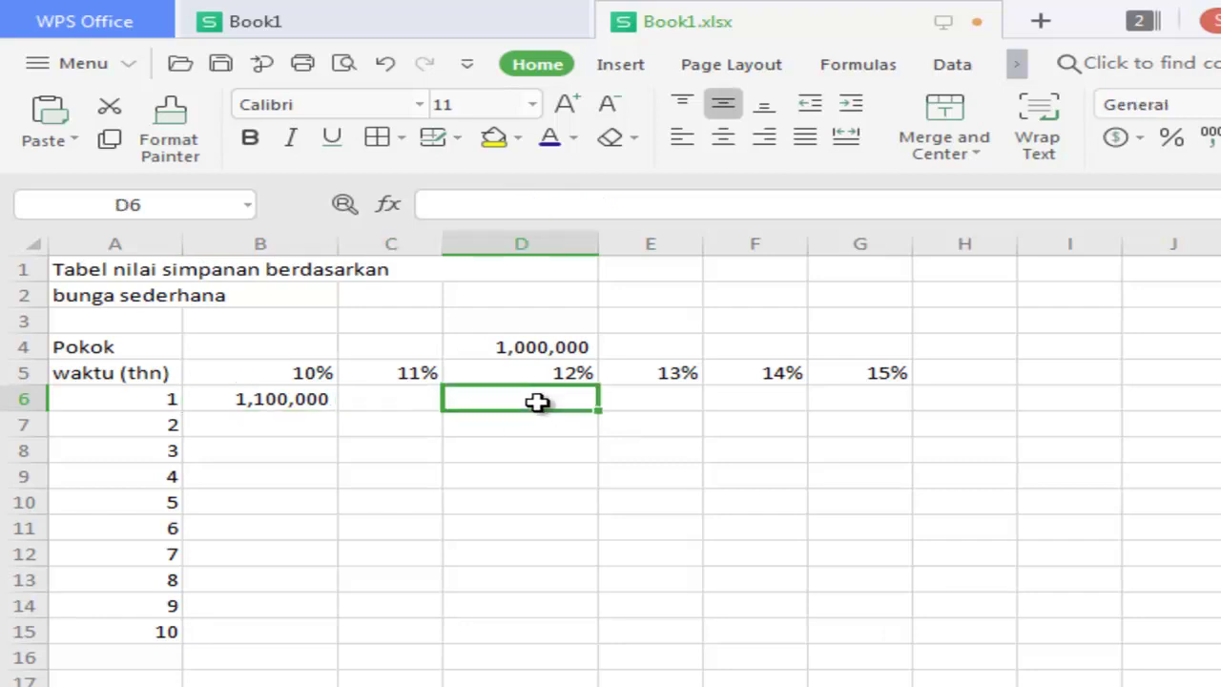
left_click(680, 395)
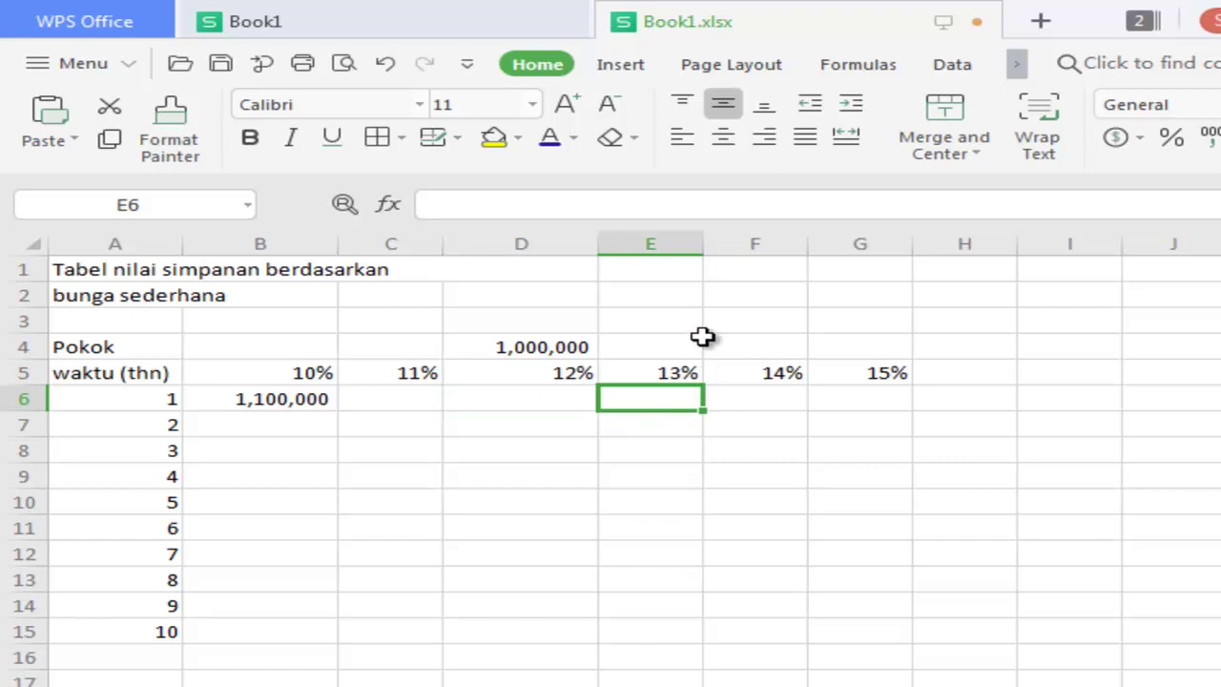
left_click(421, 391)
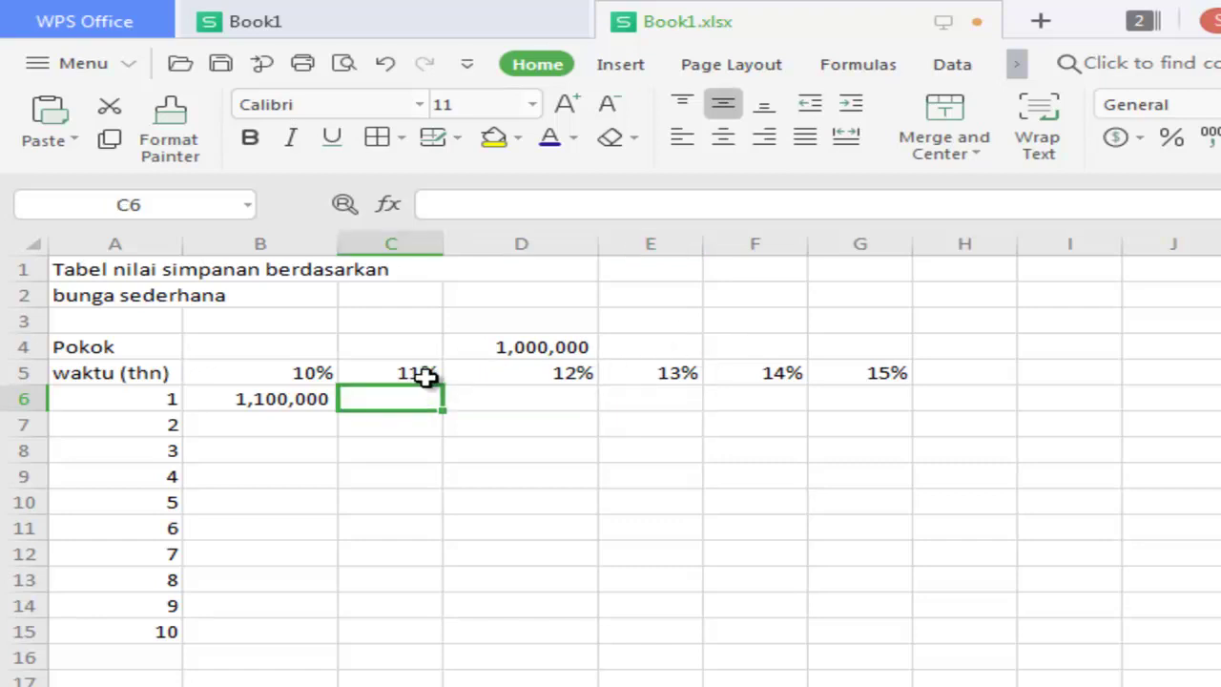
left_click_drag(445, 243, 471, 242)
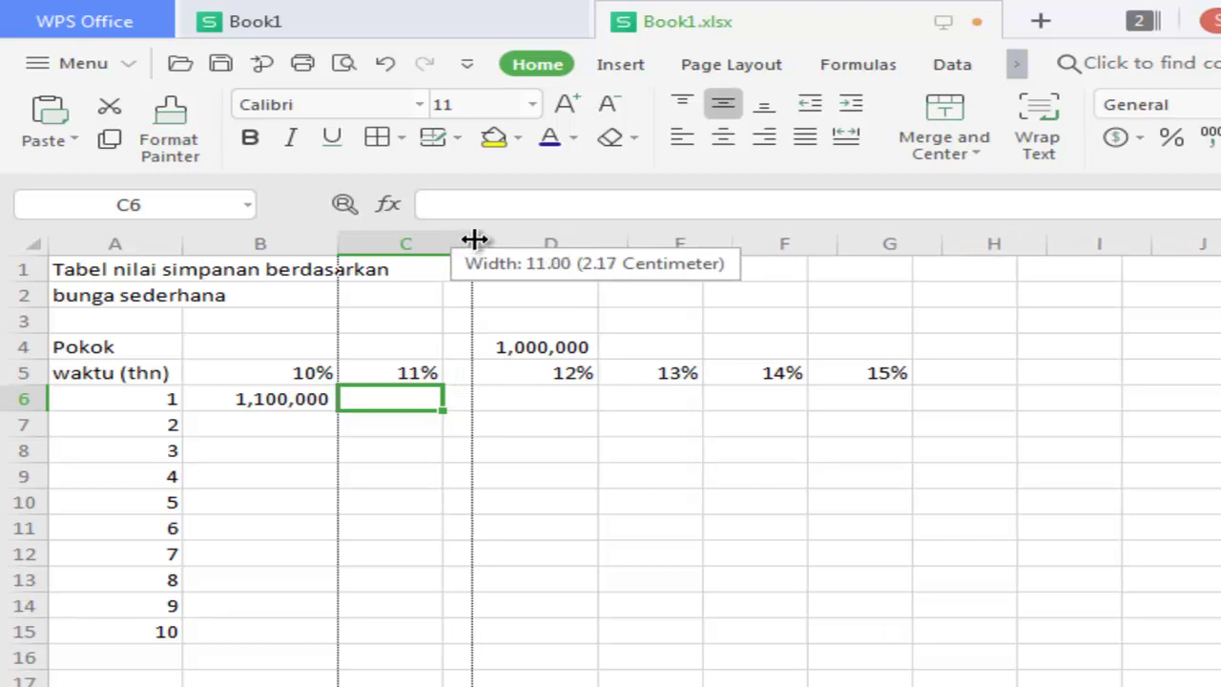
left_click_drag(471, 241, 476, 242)
left_click(685, 389)
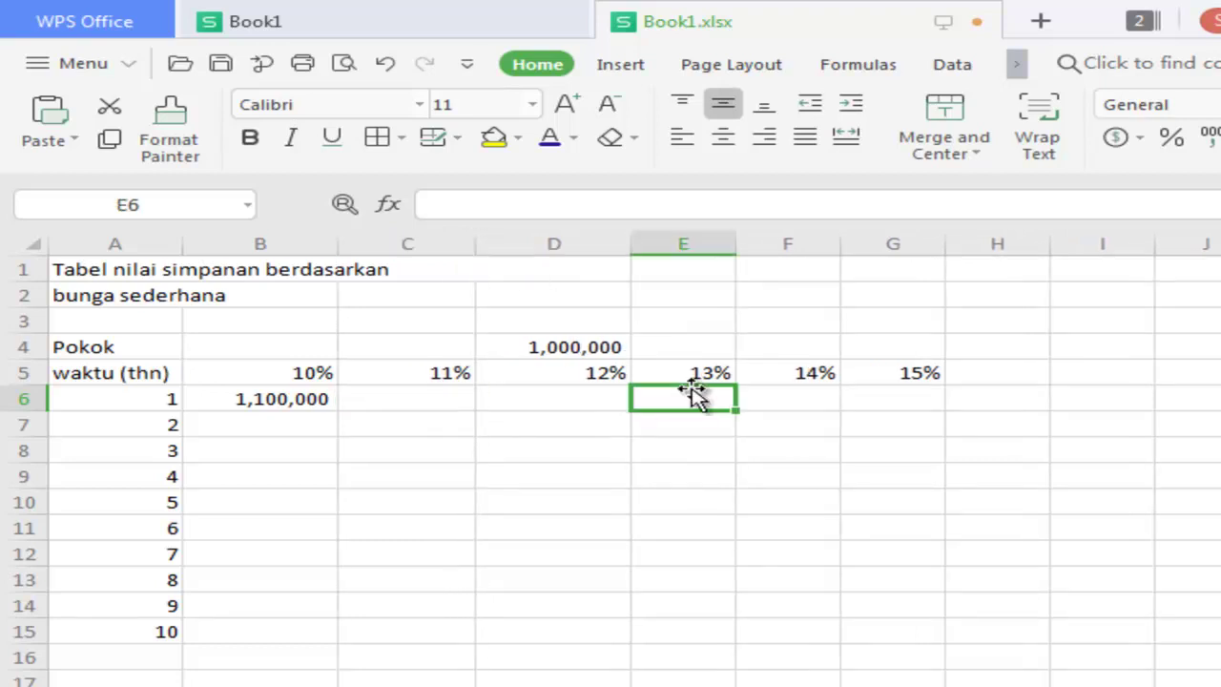
left_click_drag(738, 247, 761, 247)
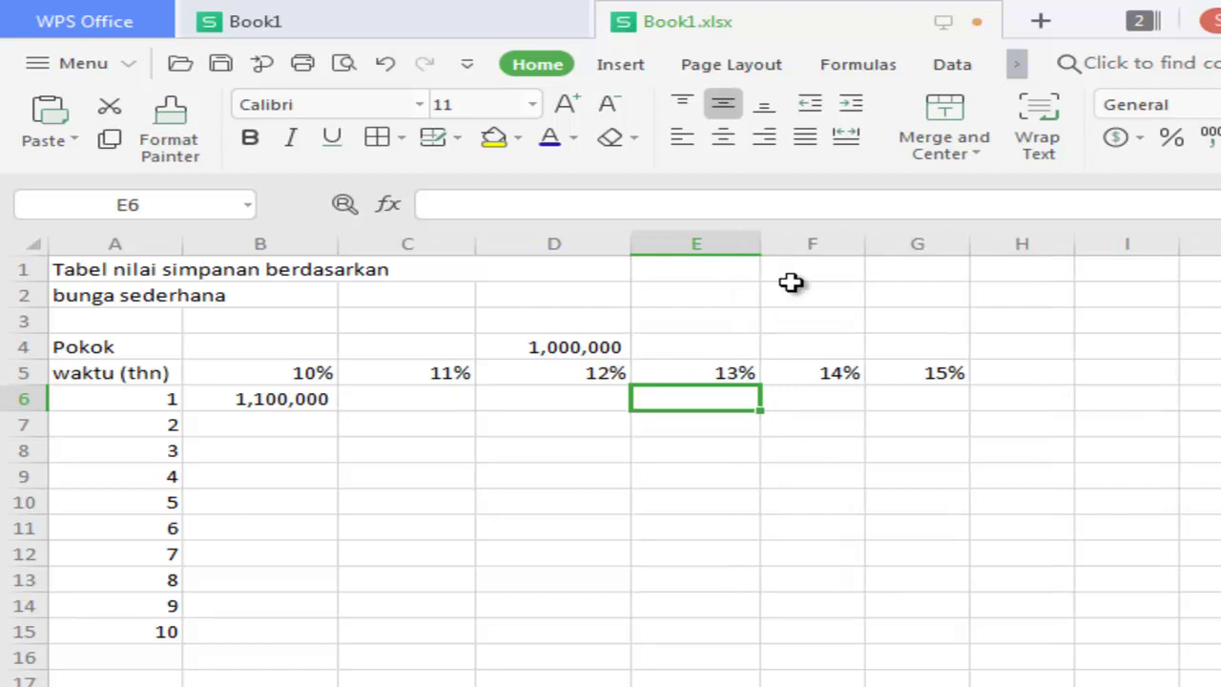
left_click(800, 405)
left_click_drag(865, 243, 891, 244)
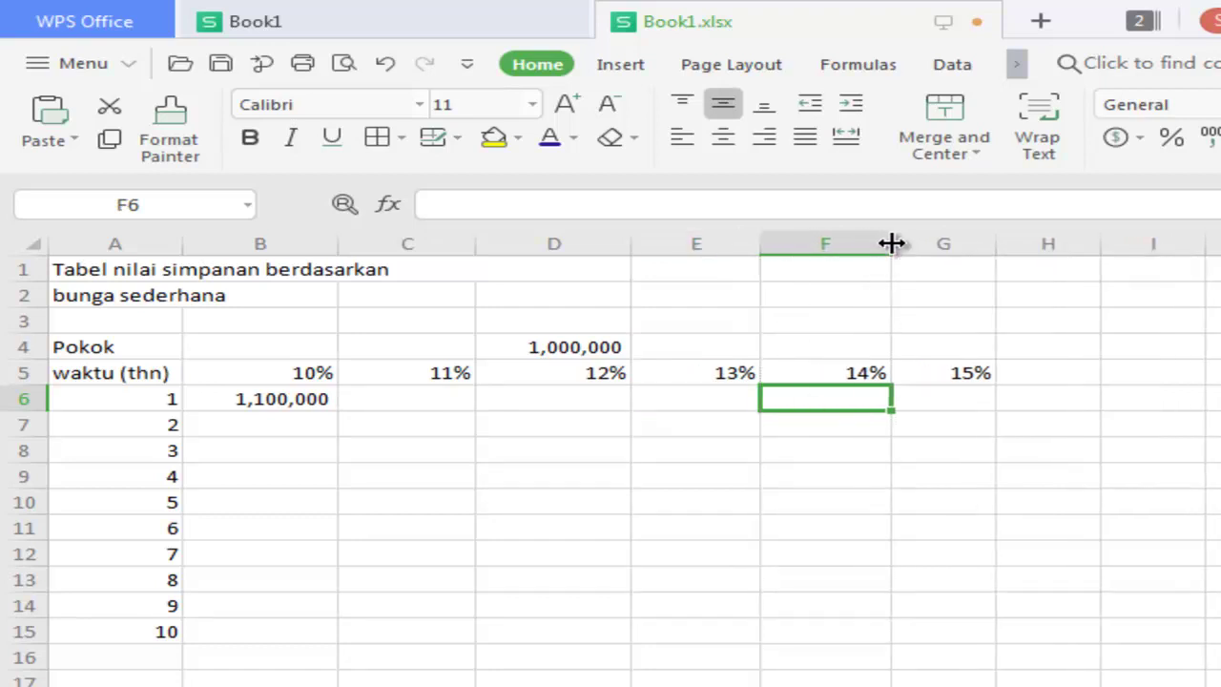
left_click(941, 400)
left_click_drag(990, 245, 1014, 246)
left_click(296, 407)
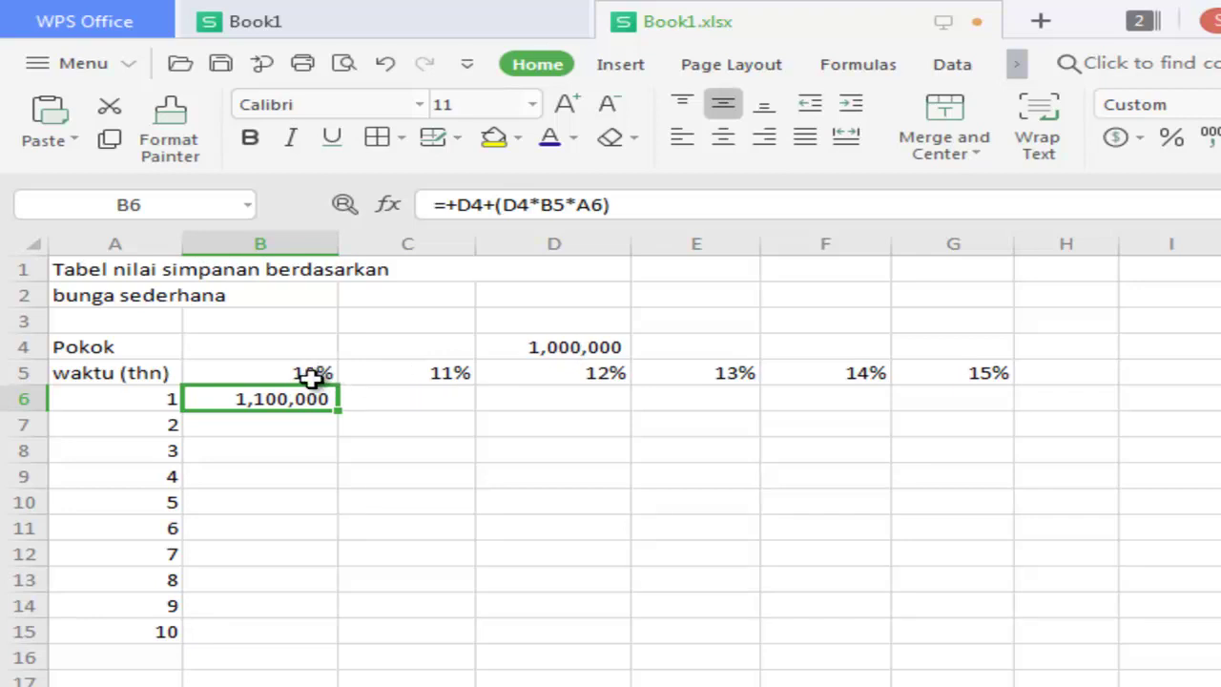
left_click(477, 454)
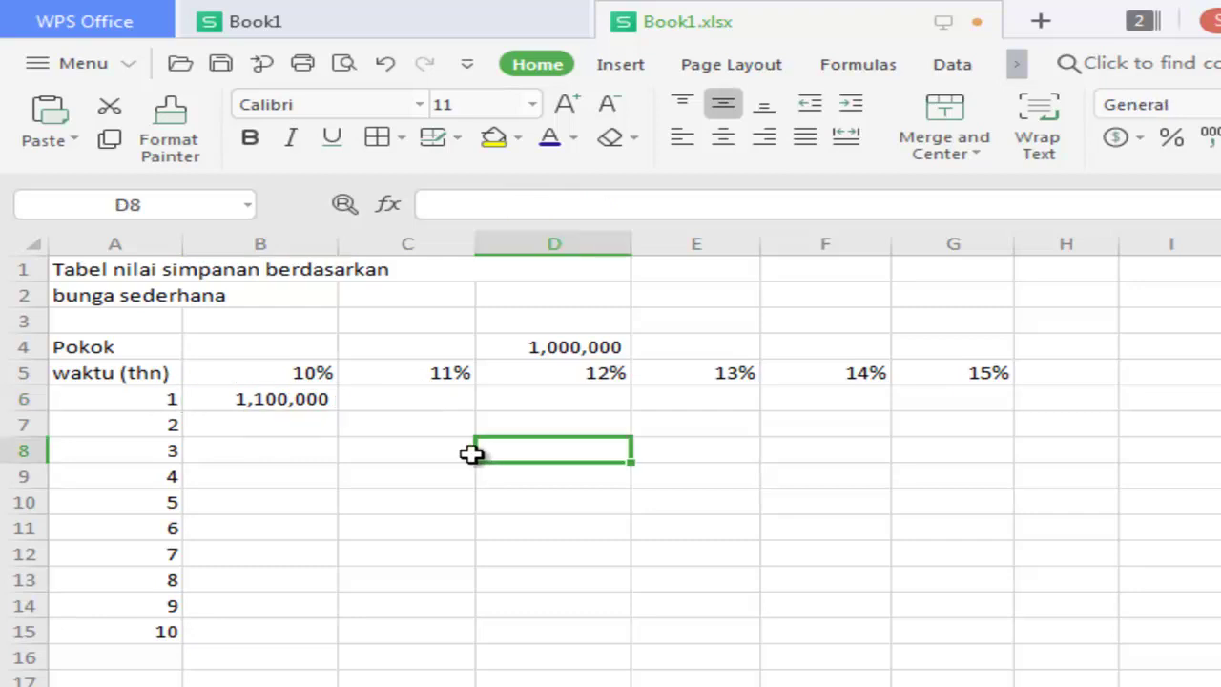
left_click(327, 400)
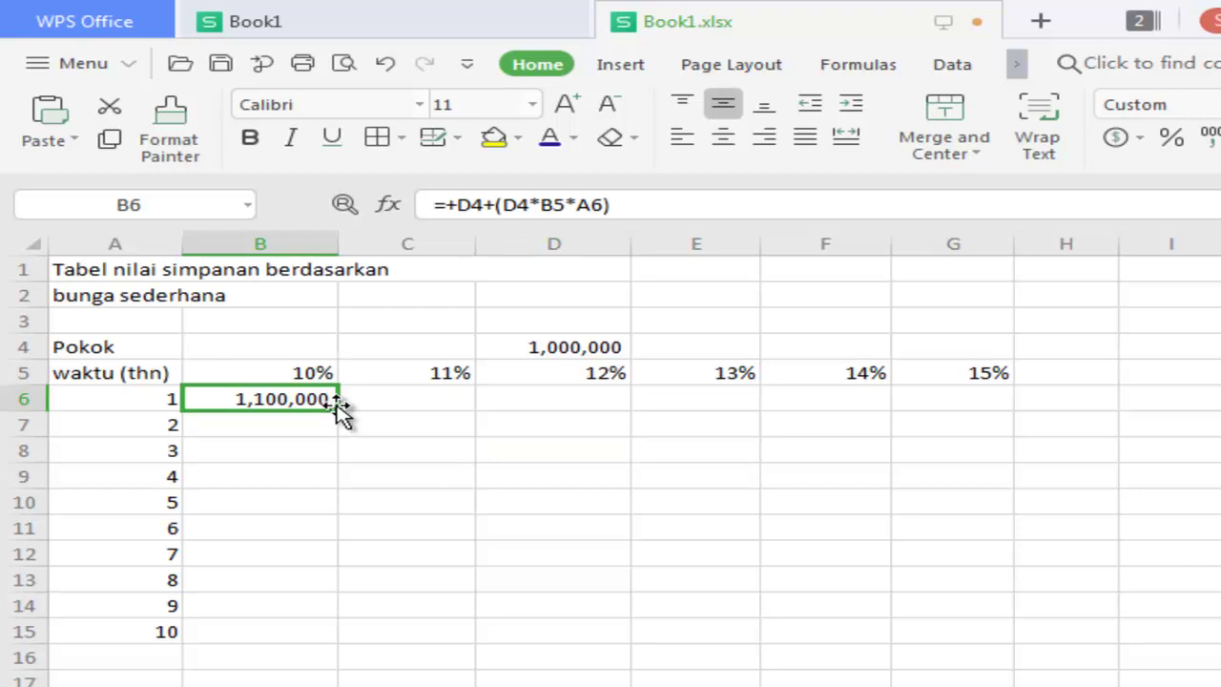
left_click_drag(340, 410, 319, 646)
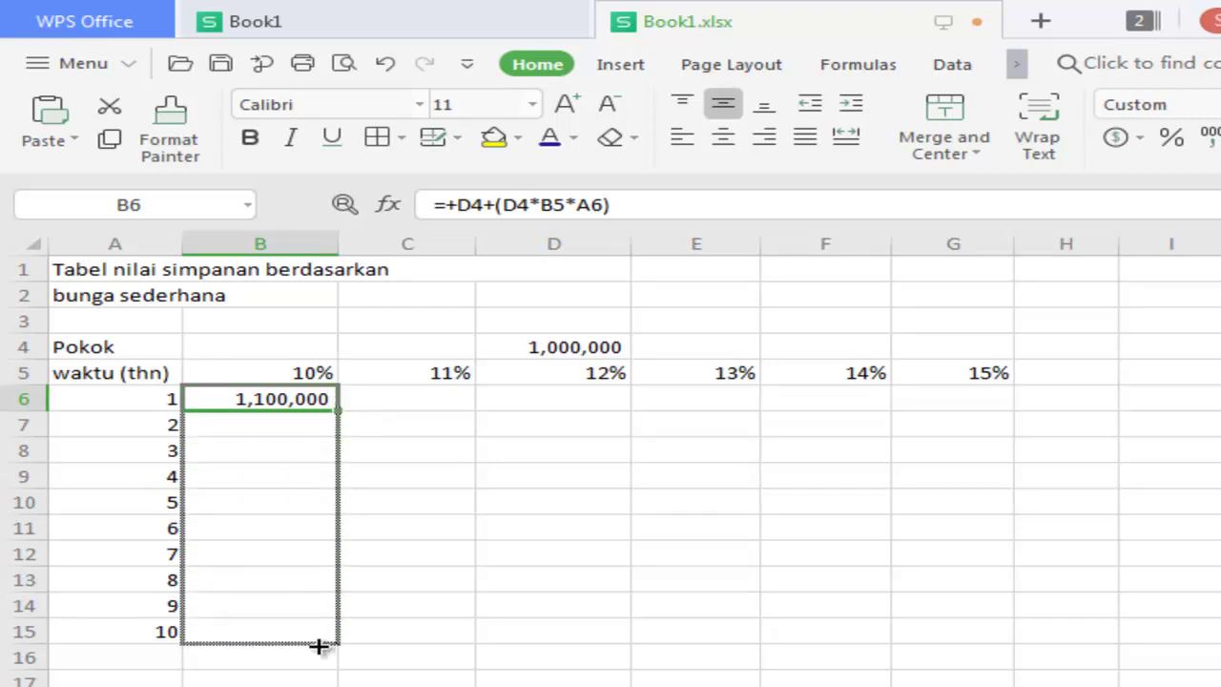
left_click(422, 625)
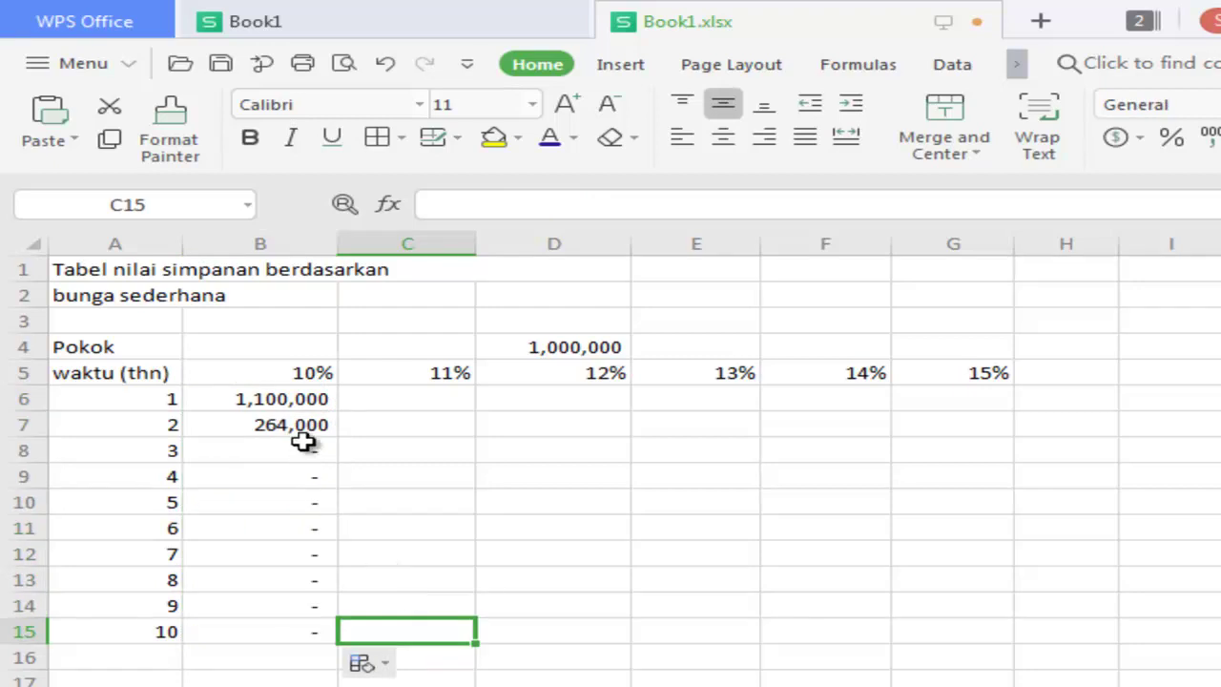
left_click_drag(314, 425, 310, 642)
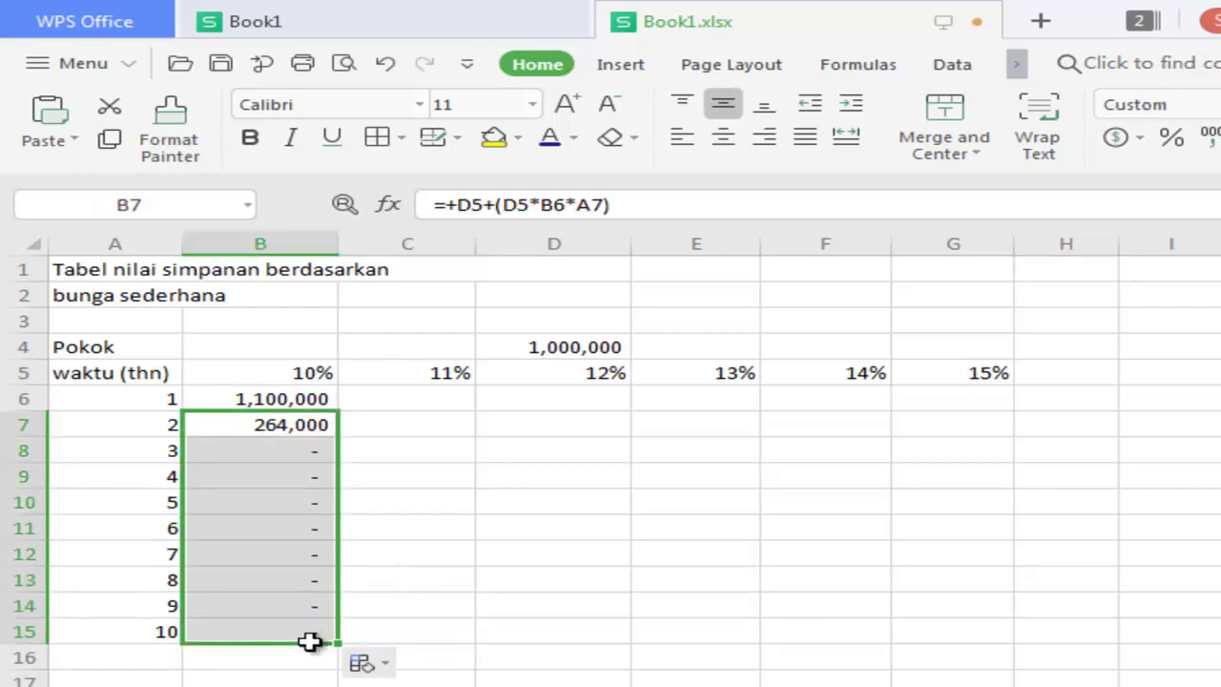
key("Delete")
left_click(424, 399)
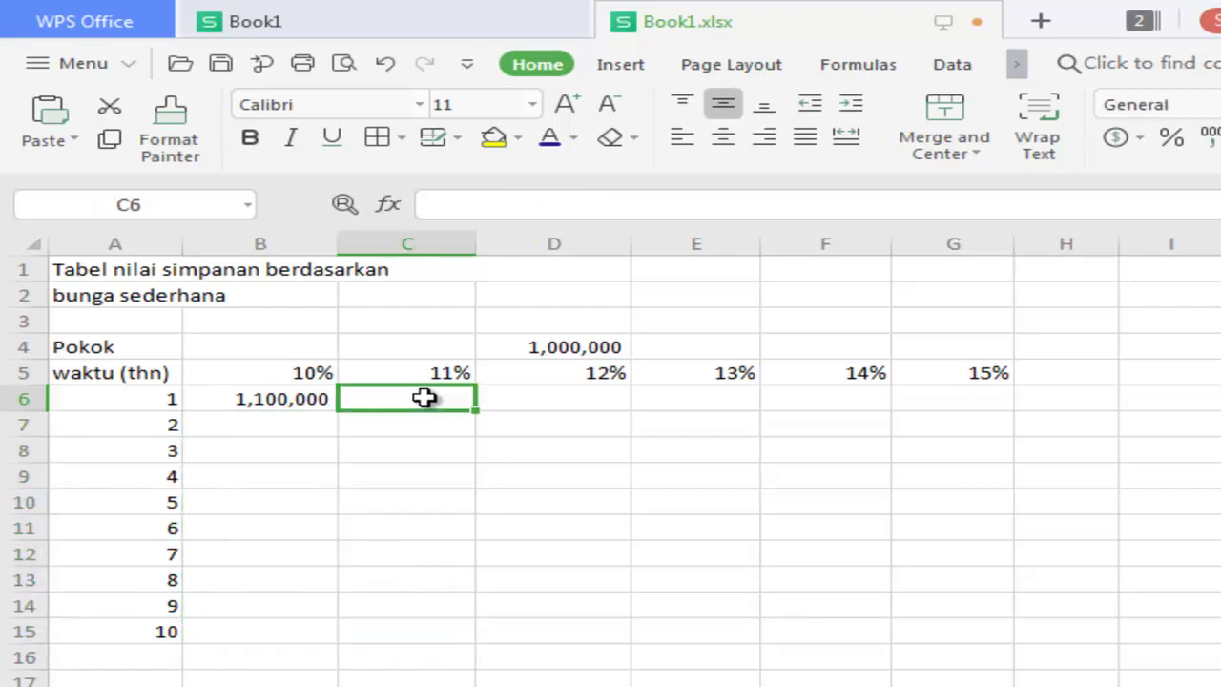
left_click(315, 401)
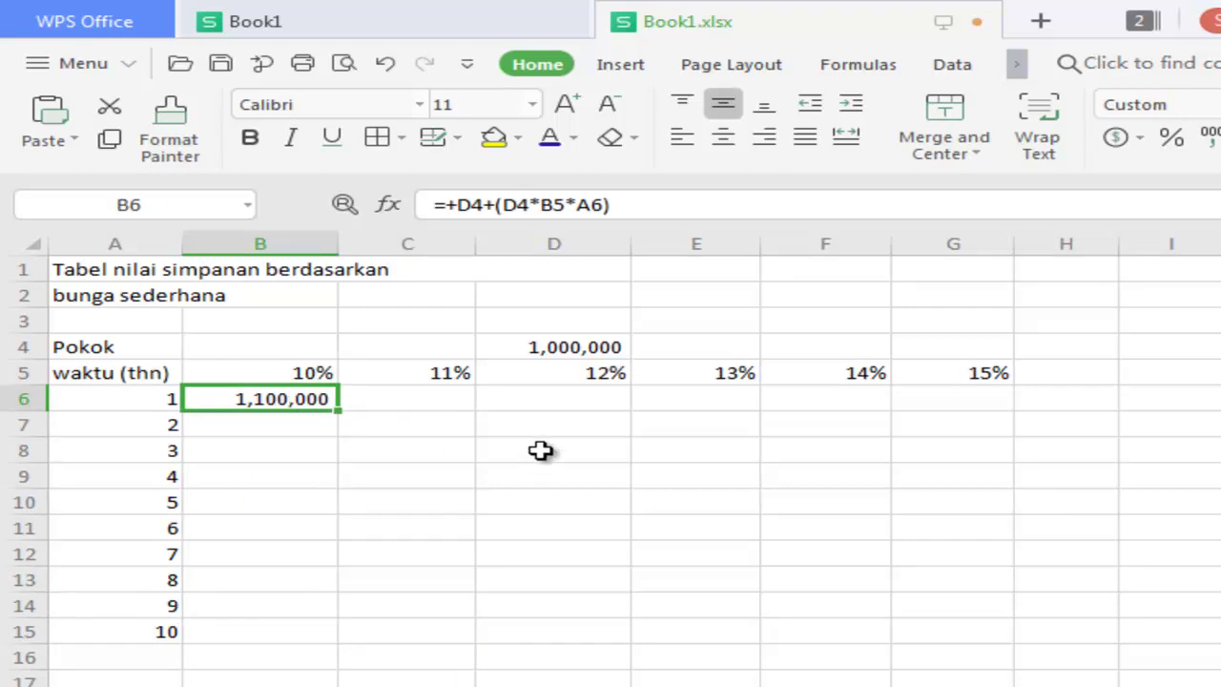
left_click(596, 349)
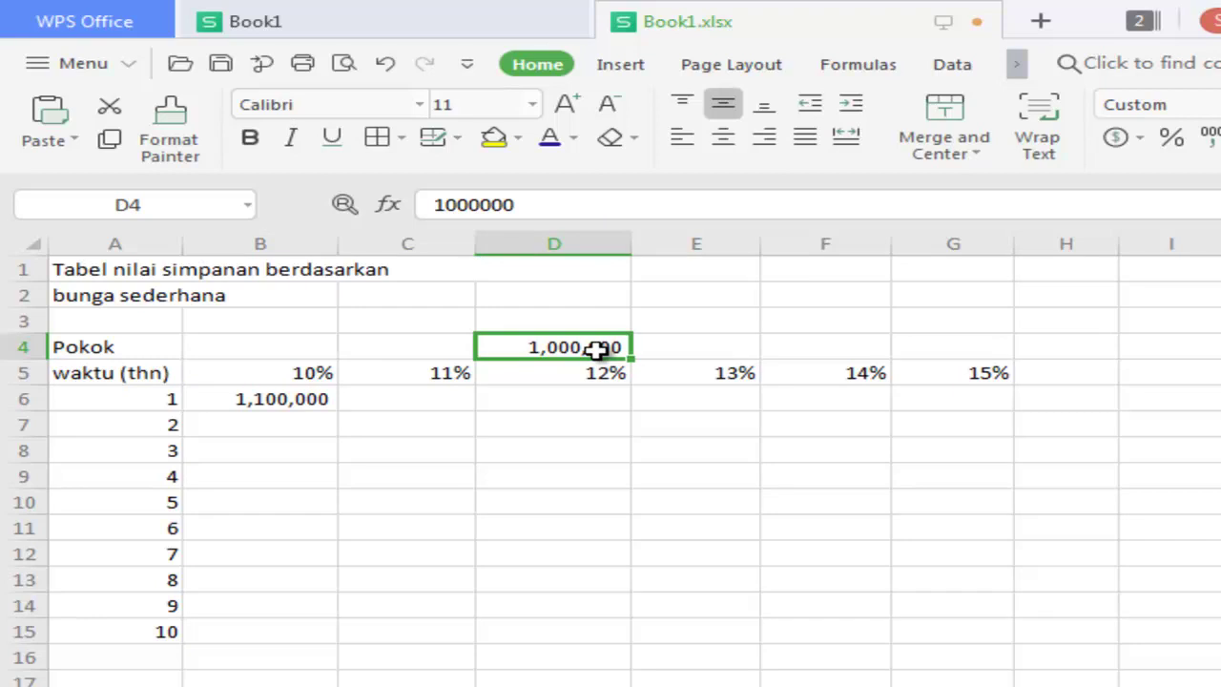
left_click(263, 401)
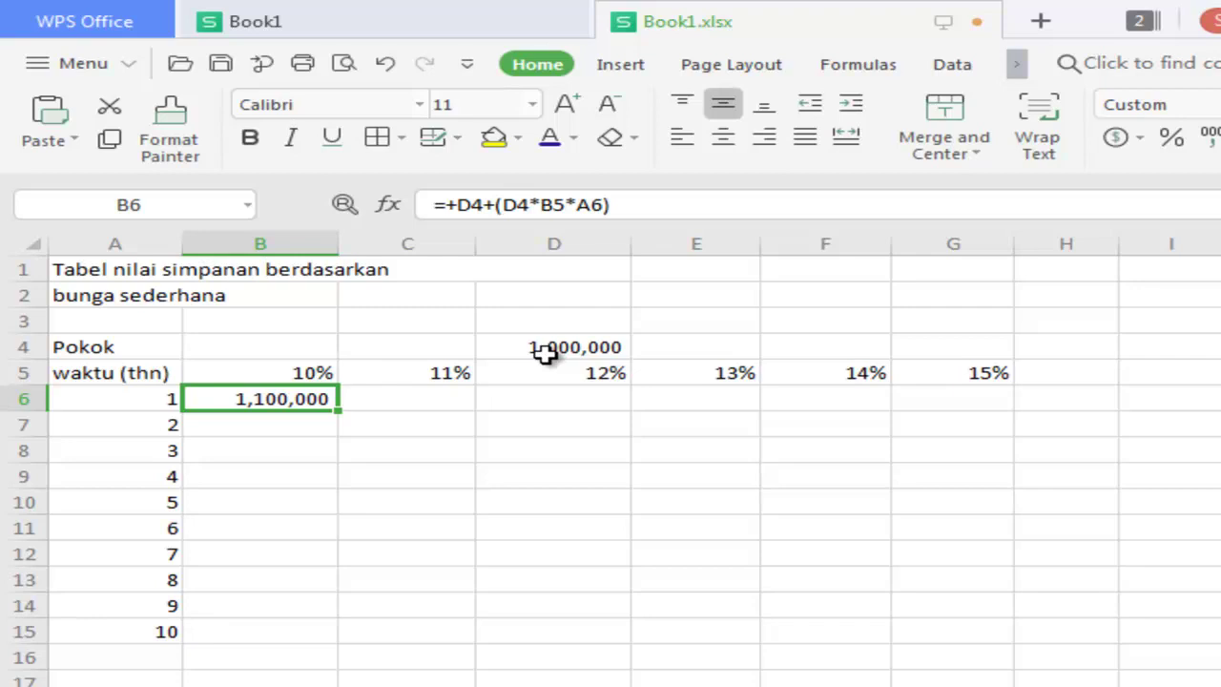
- Change both D4 references in B6's formula to $D$4, keeping the result 1,100,000
key("F2")
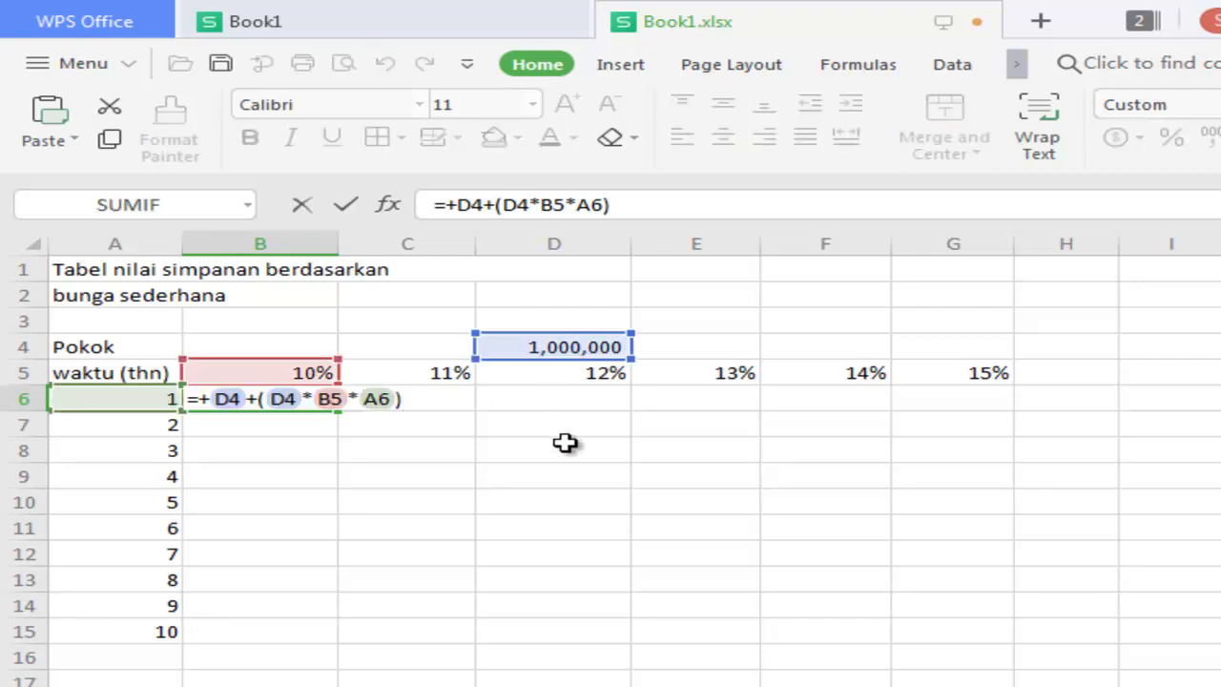
key("Left")
key("Left")
key("Left")
key("Left")
key("Left")
key("Left")
key("Left")
key("Left")
key("Right")
key("Right")
key("Right")
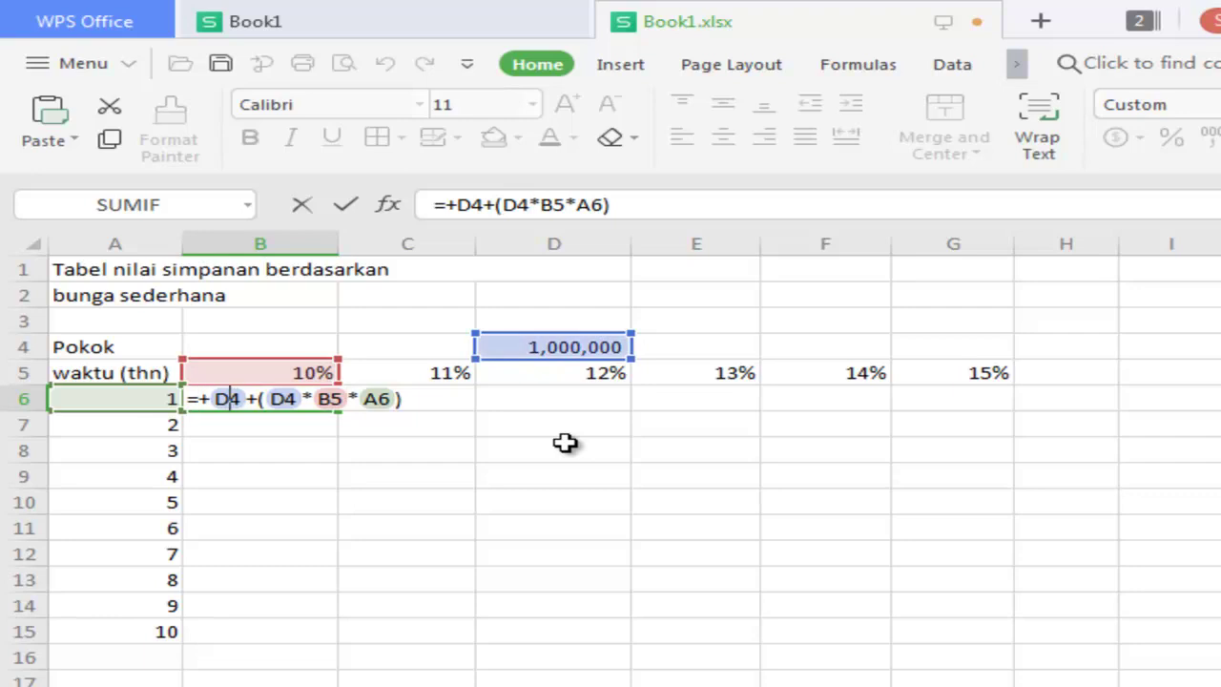
key("F4")
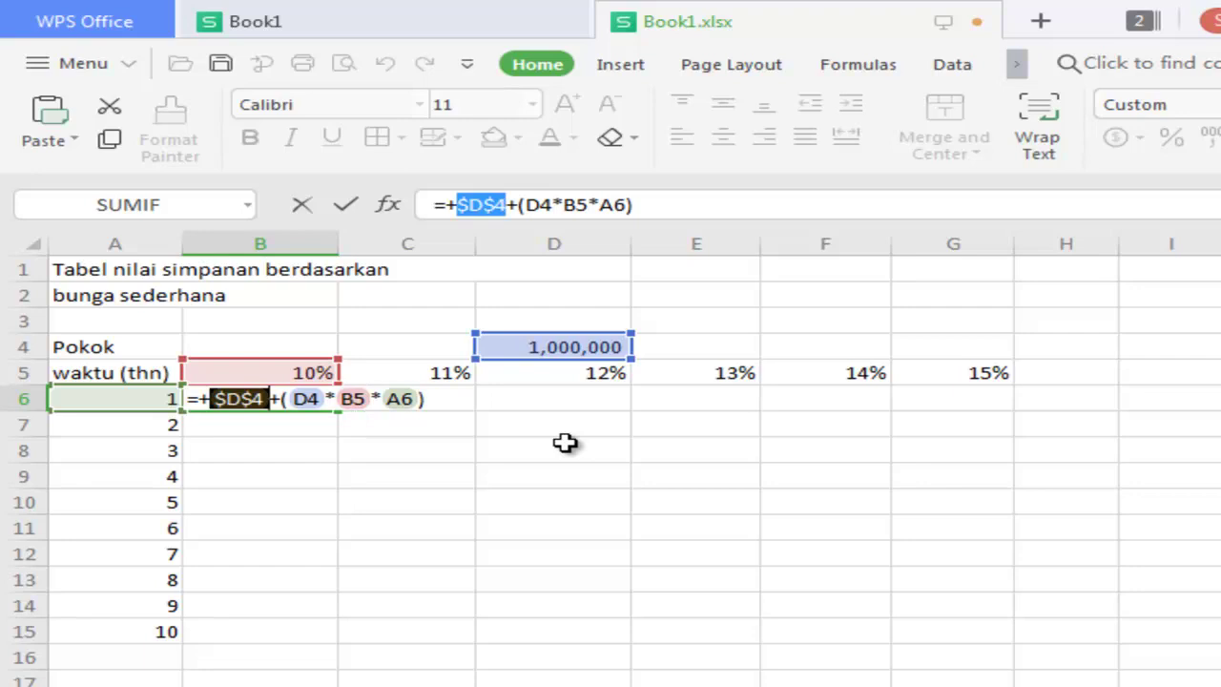
key("Right")
key("Right")
key("Right")
key("Right")
key("Right")
key("Left")
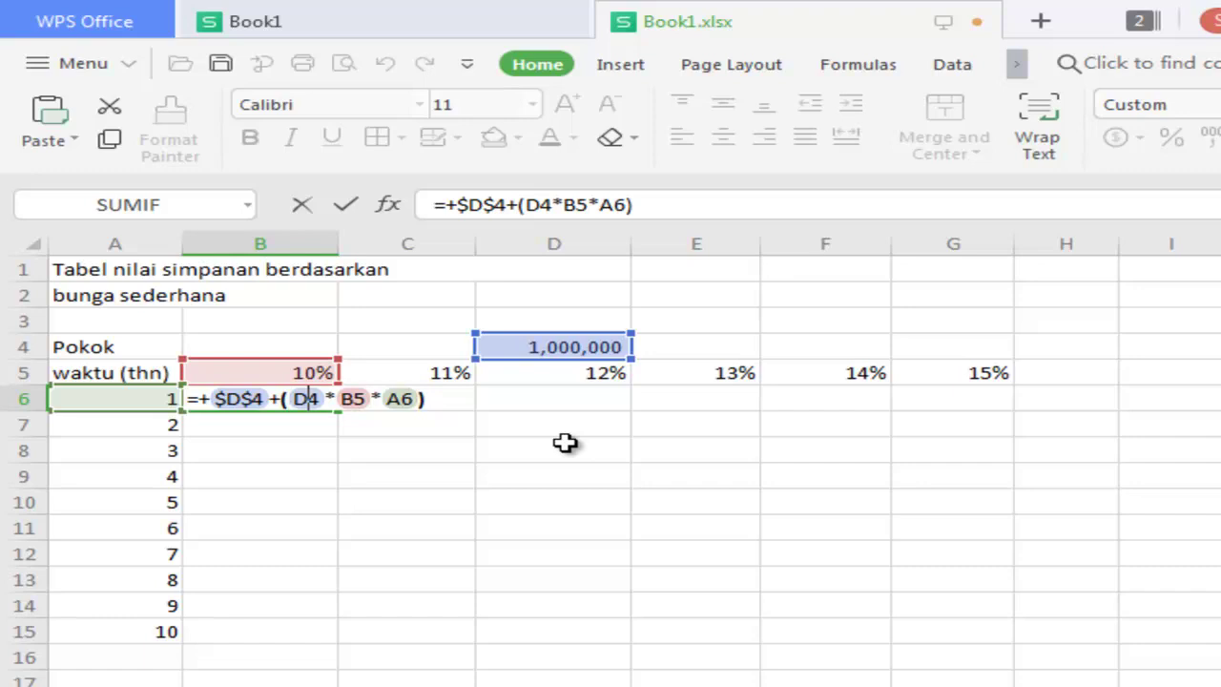
key("F4")
key("Return")
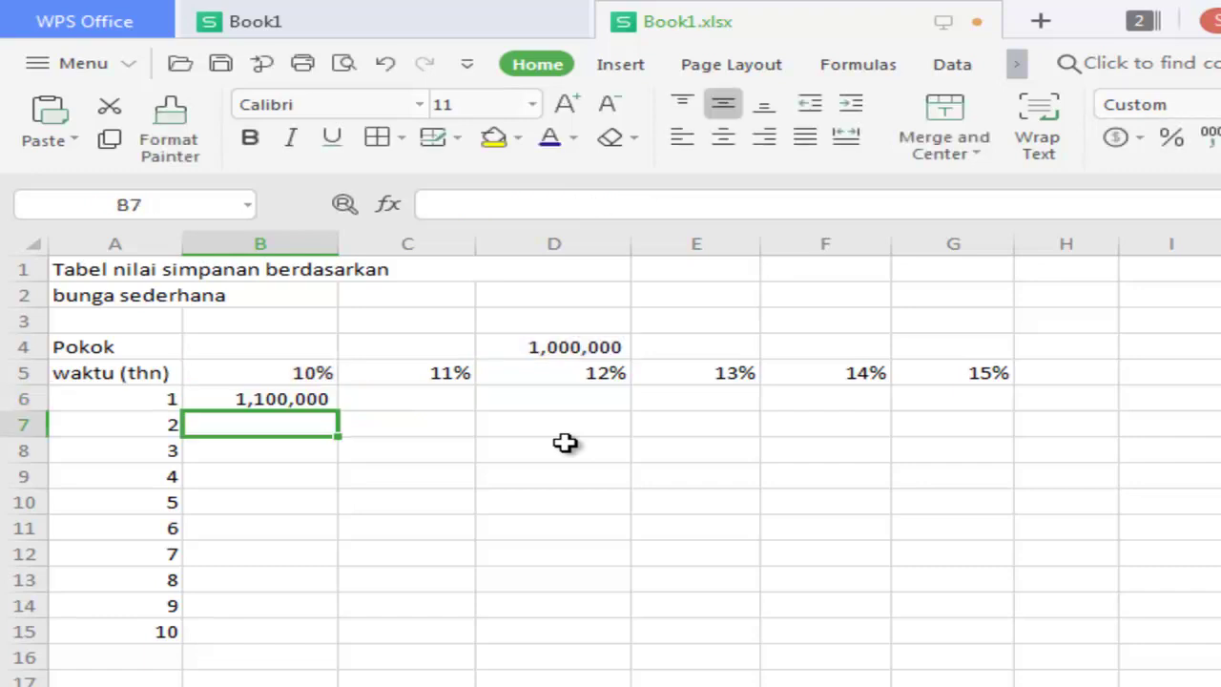
left_click(299, 402)
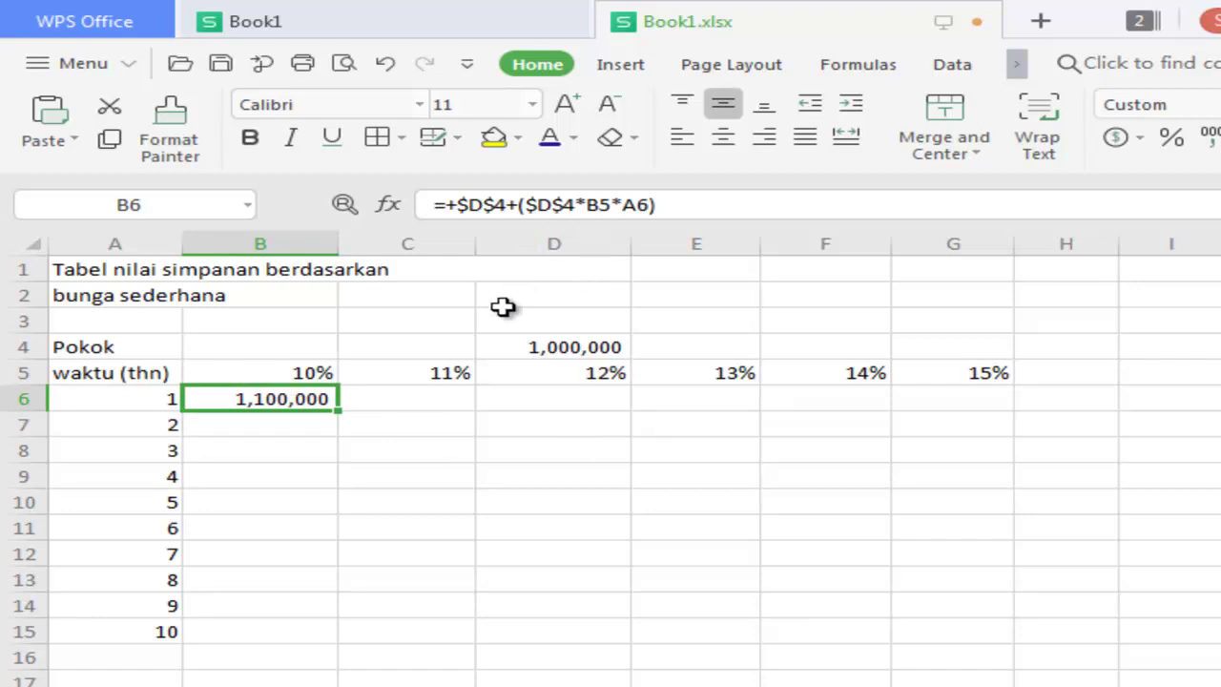
left_click(277, 372)
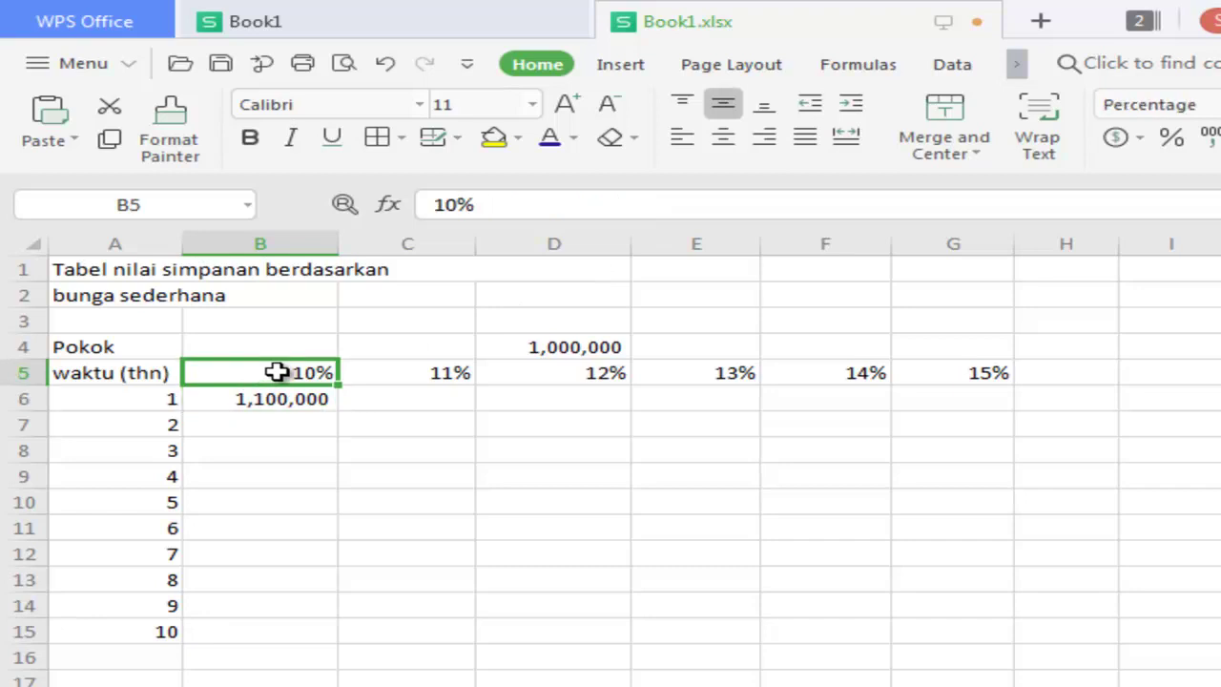
key("Down")
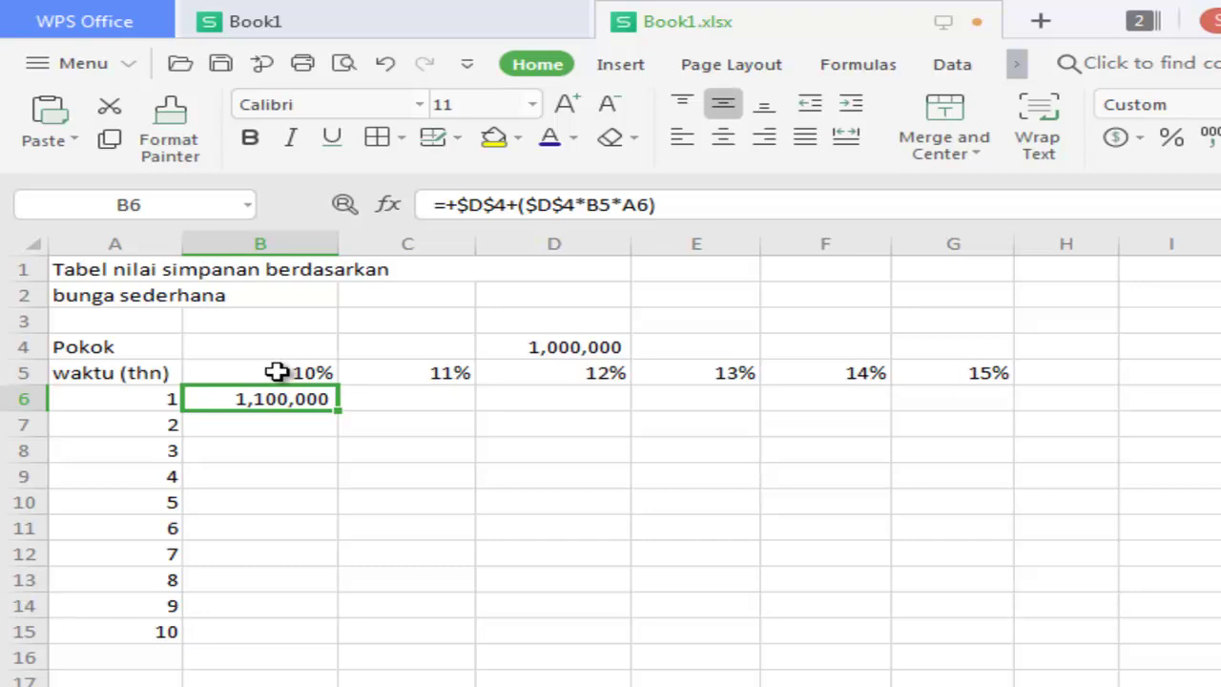
left_click(276, 372)
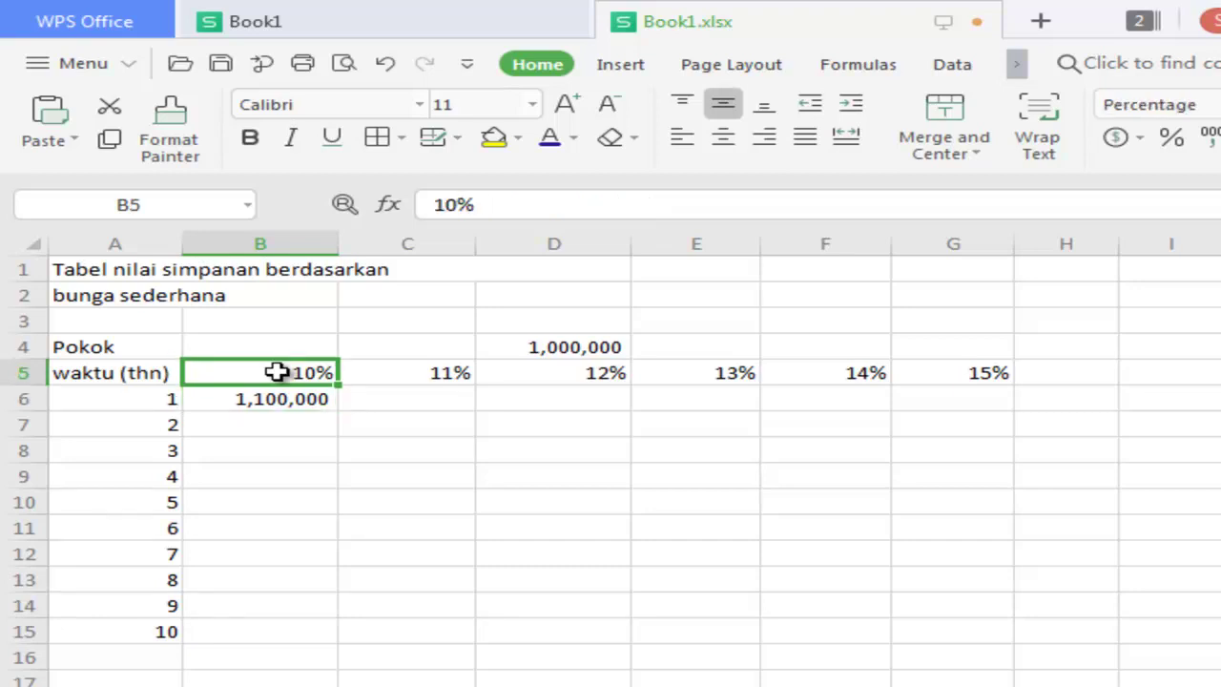
left_click(386, 374)
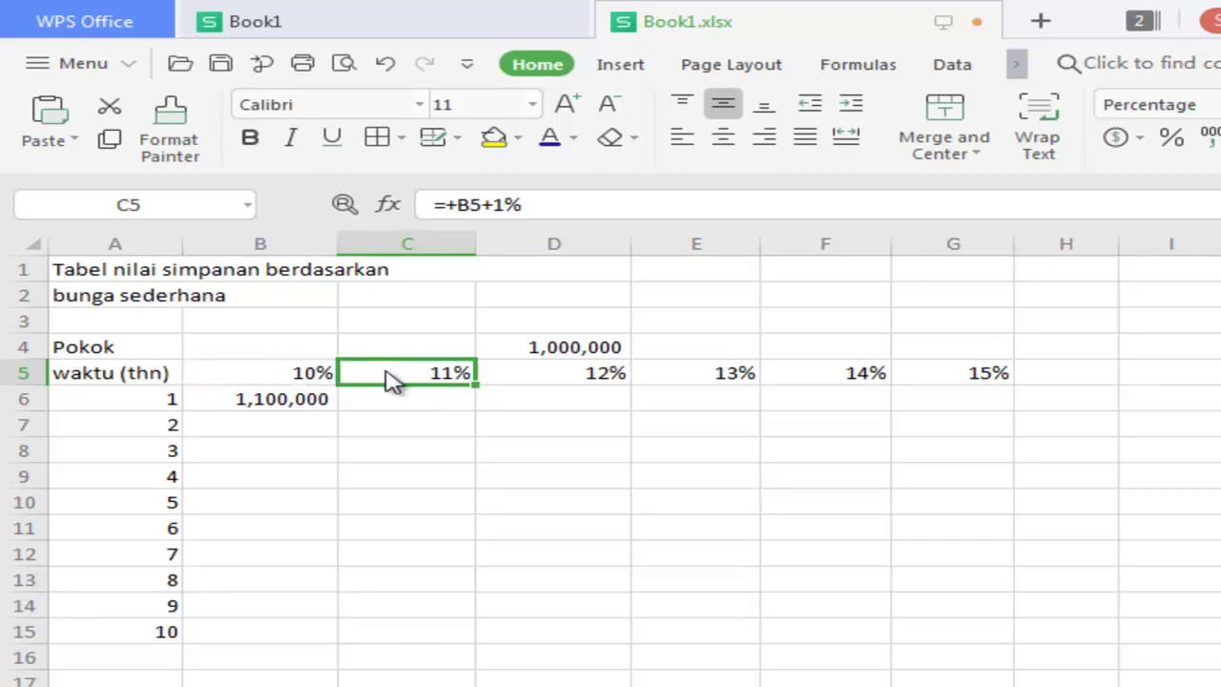
key("Right")
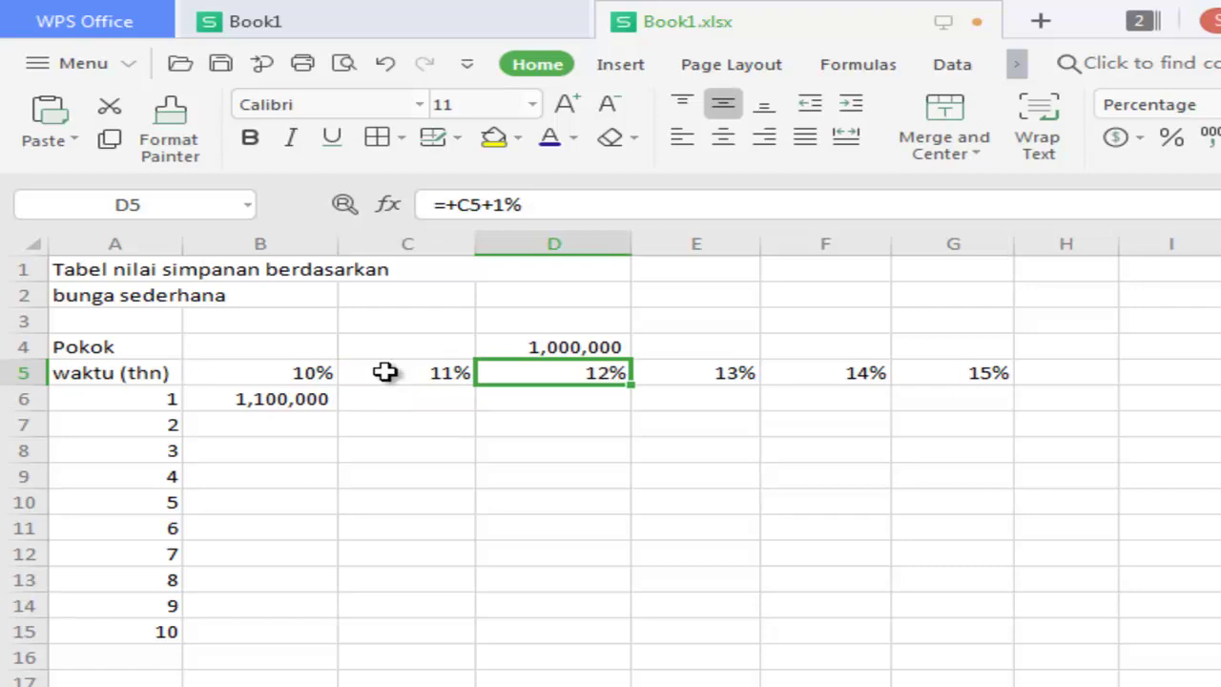
key("Right")
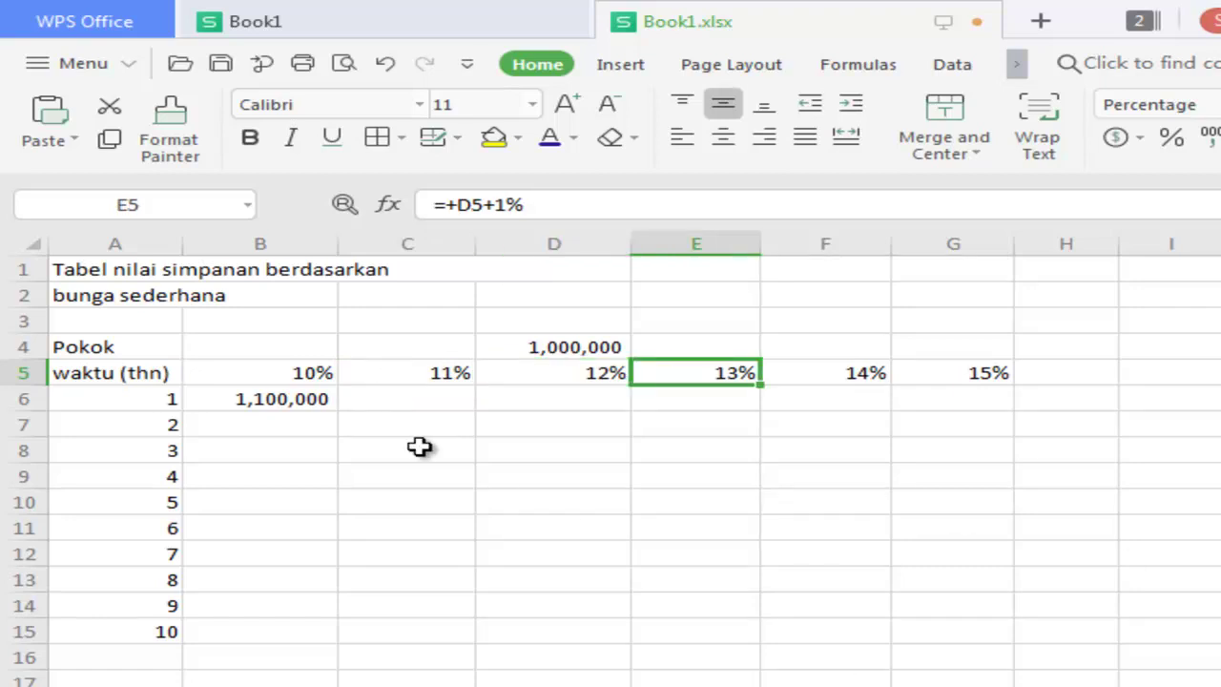
left_click(324, 375)
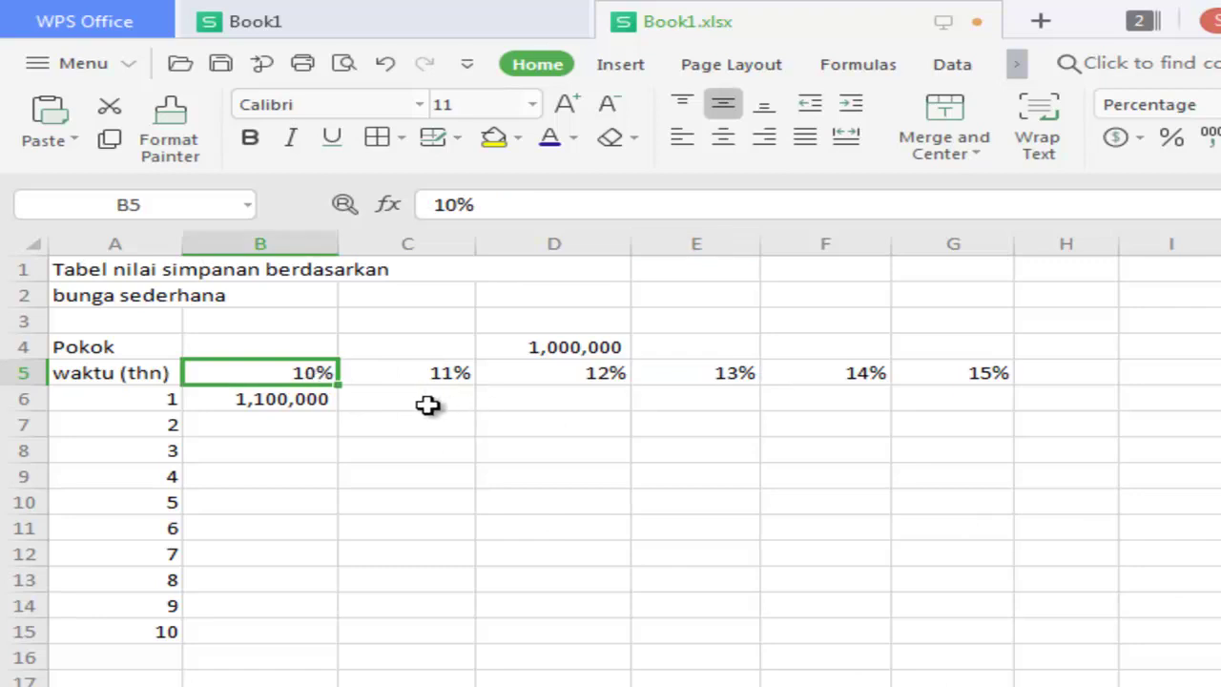
left_click(333, 399)
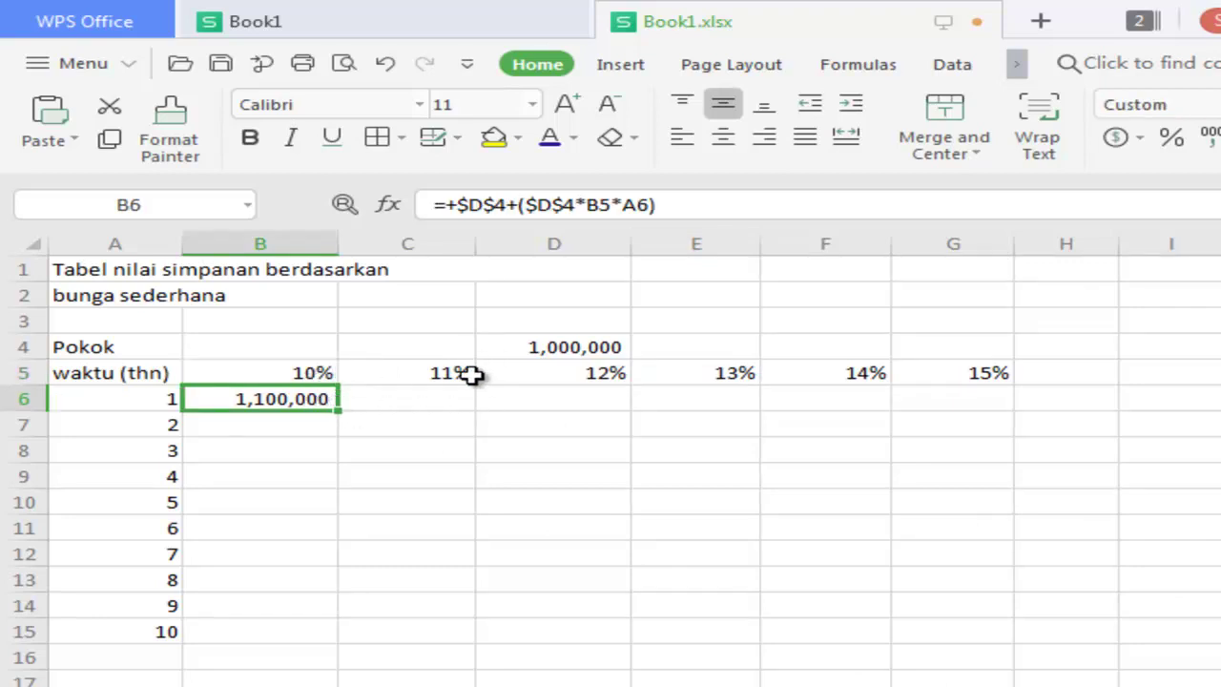
key("F2")
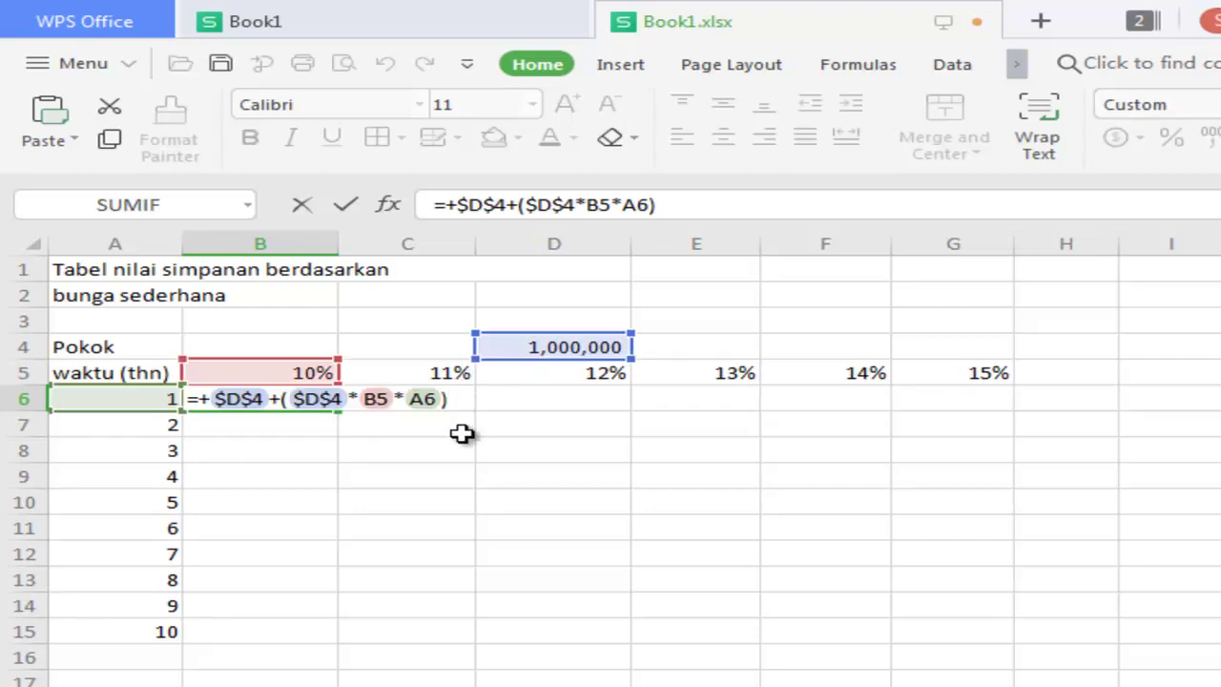
key("Left")
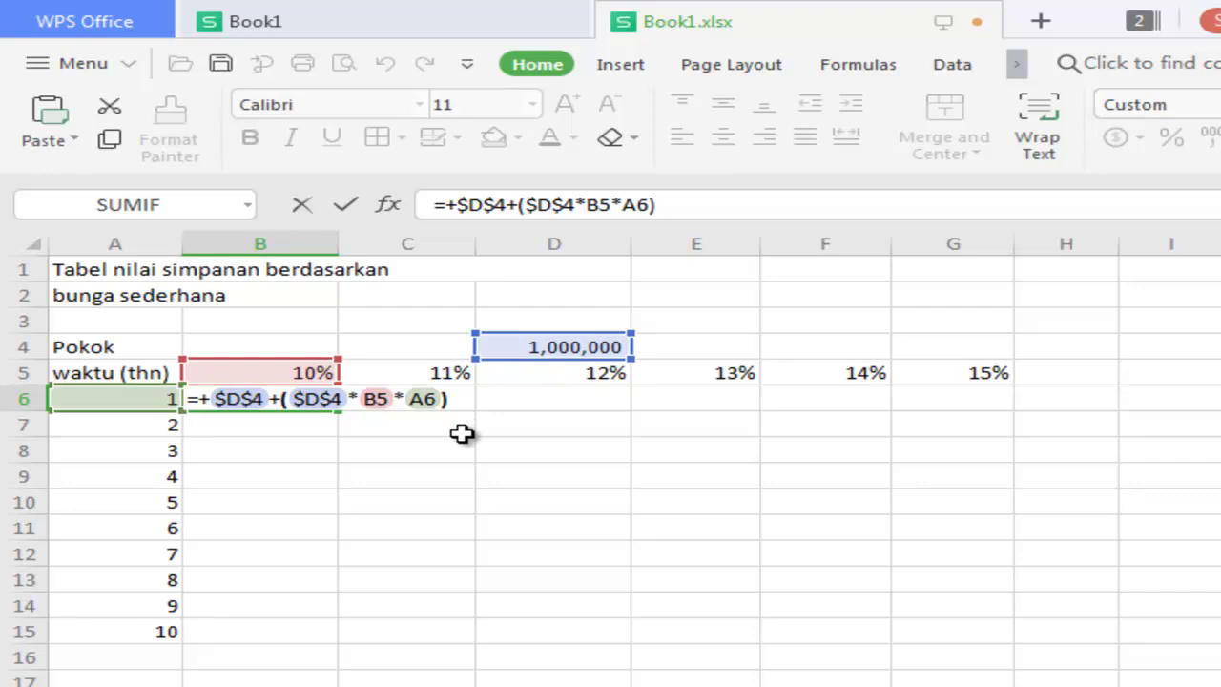
key("Left")
key("Left")
key("Left")
key("Left")
key("Left")
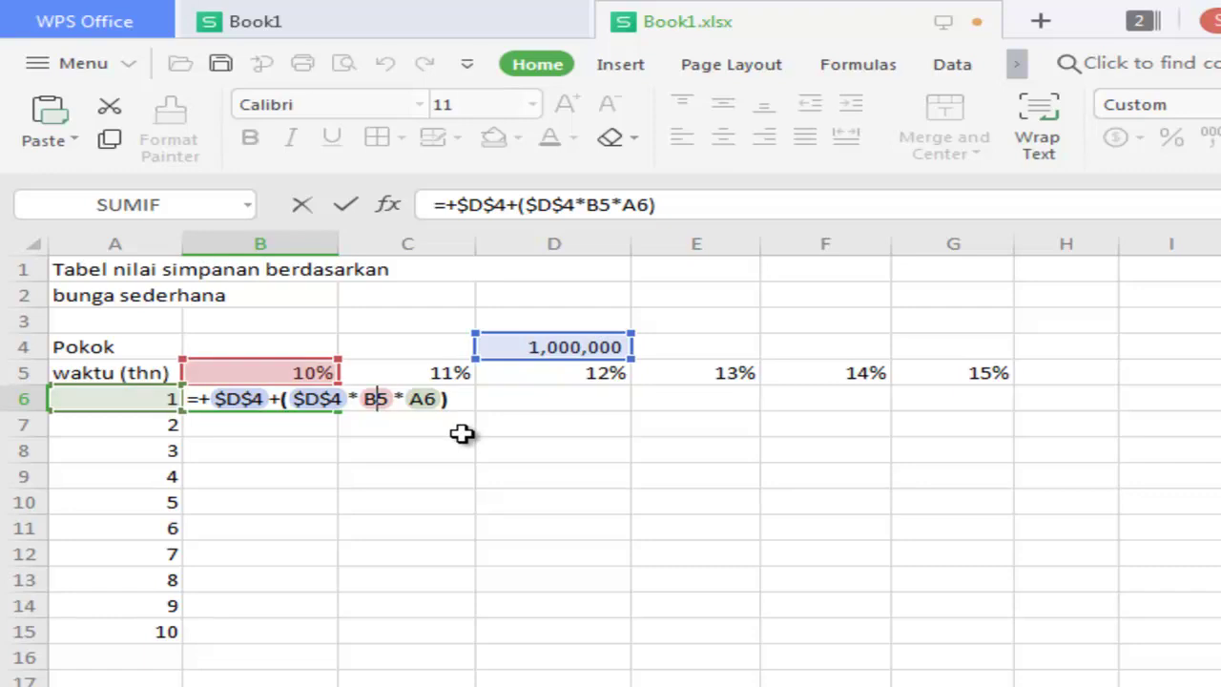
key("F4")
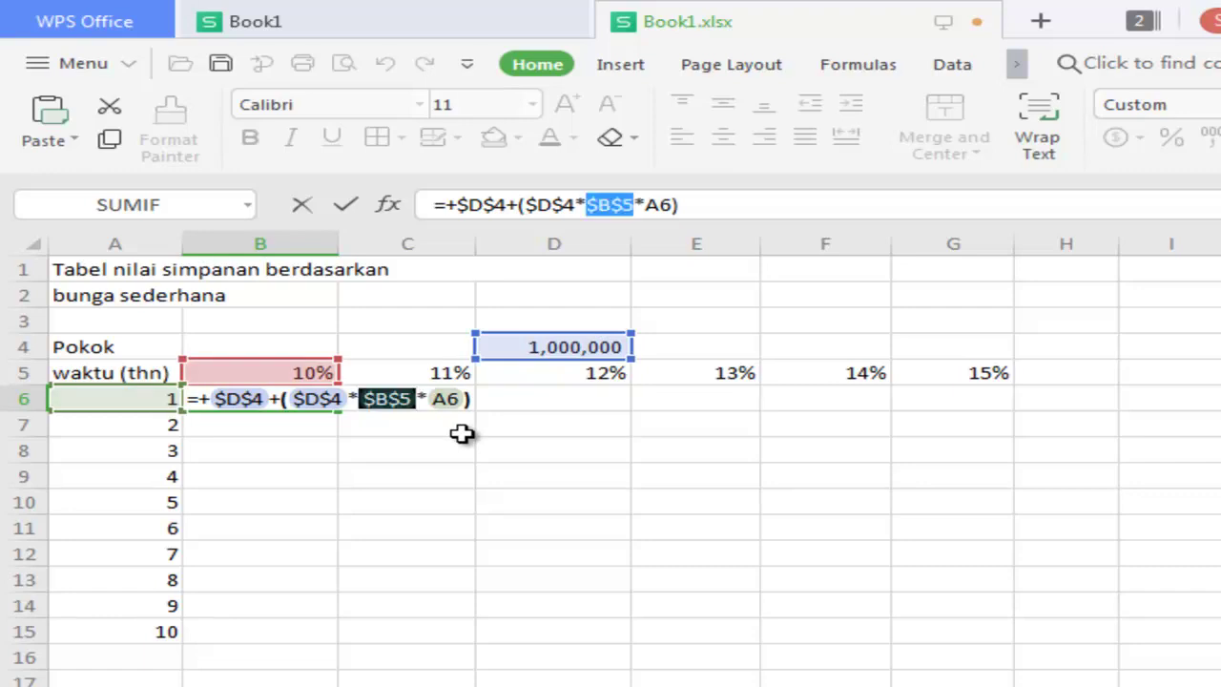
key("F4")
key("F4")
key("F4")
key("F4")
key("F4")
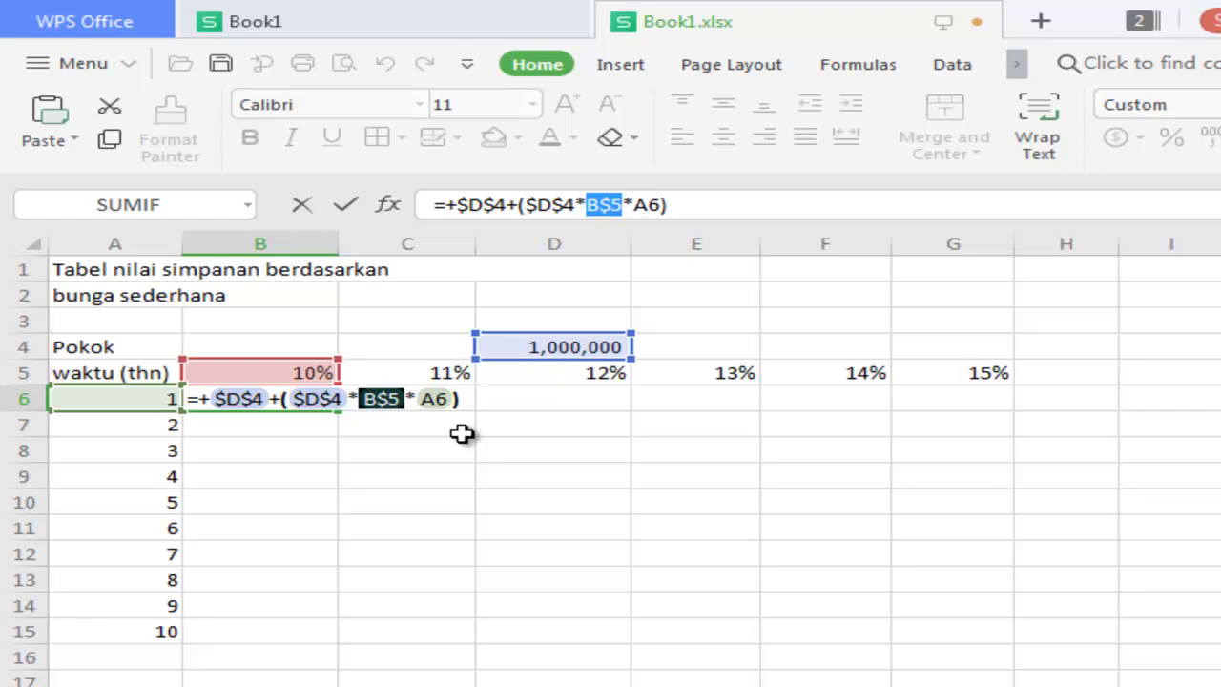
key("Return")
left_click(305, 399)
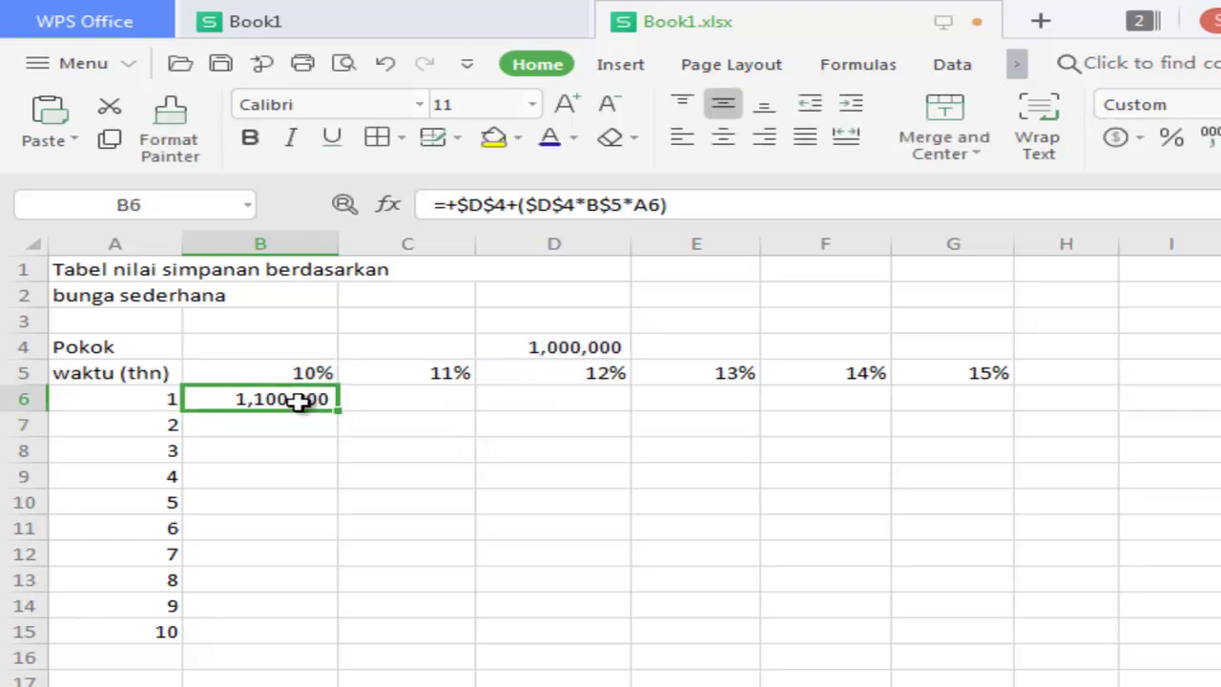
left_click(310, 373)
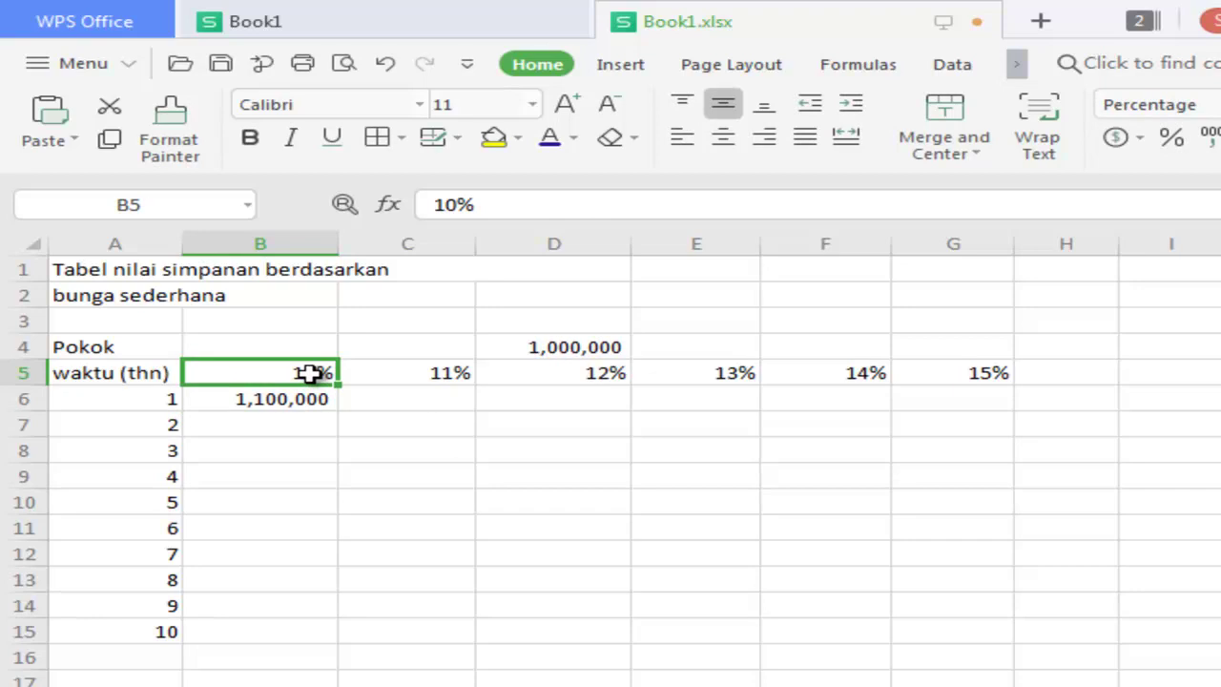
key("Right")
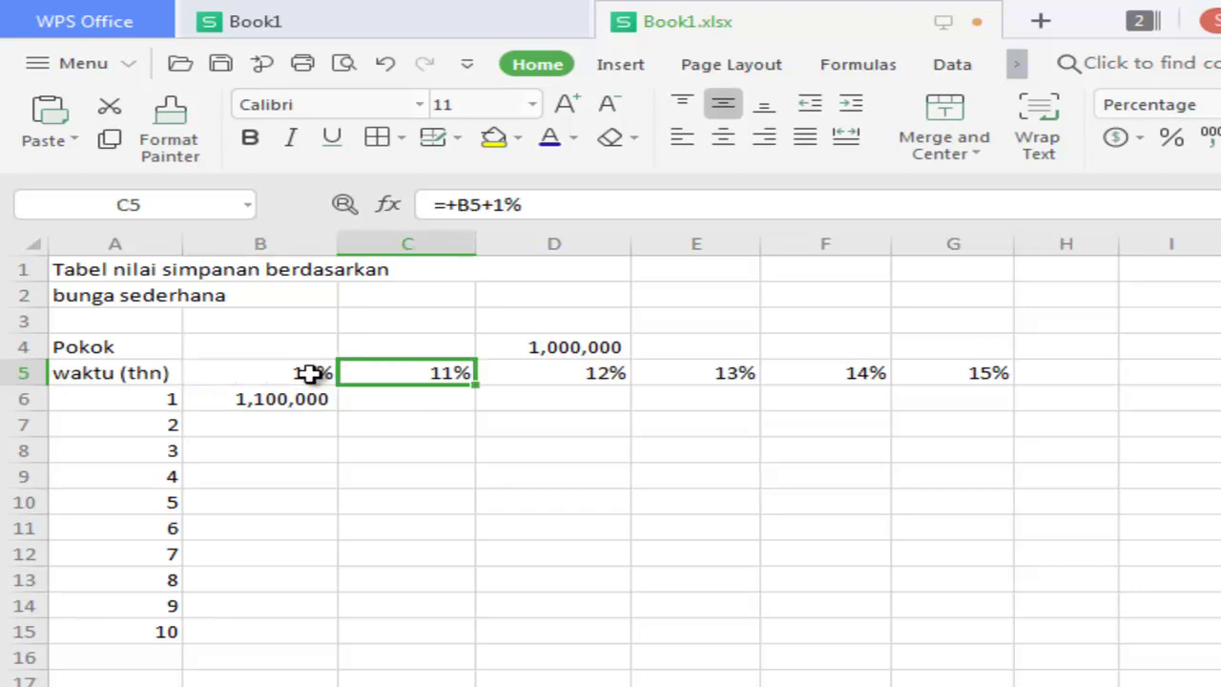
left_click(310, 373)
key("Right")
key("Right")
key("Right")
key("Left")
key("Left")
key("Left")
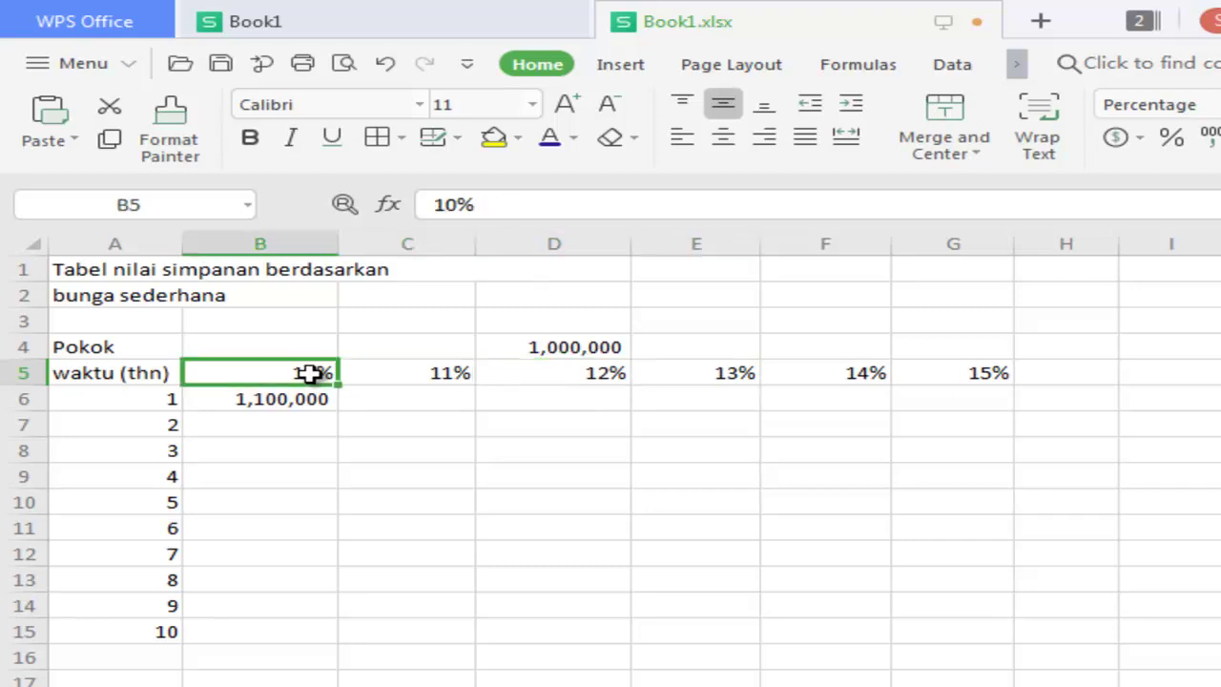
key("Down")
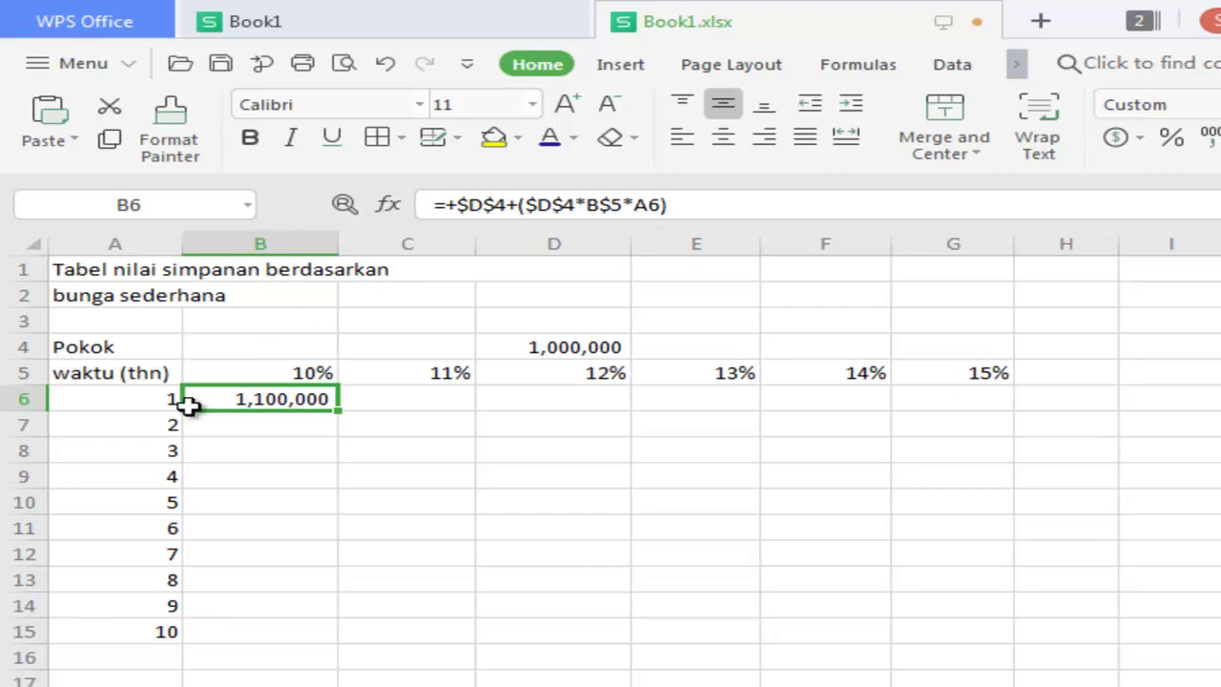
- Lock the year reference in B6 as $A6, giving =+$D$4+($D$4*B$5*$A6)
double_click(284, 402)
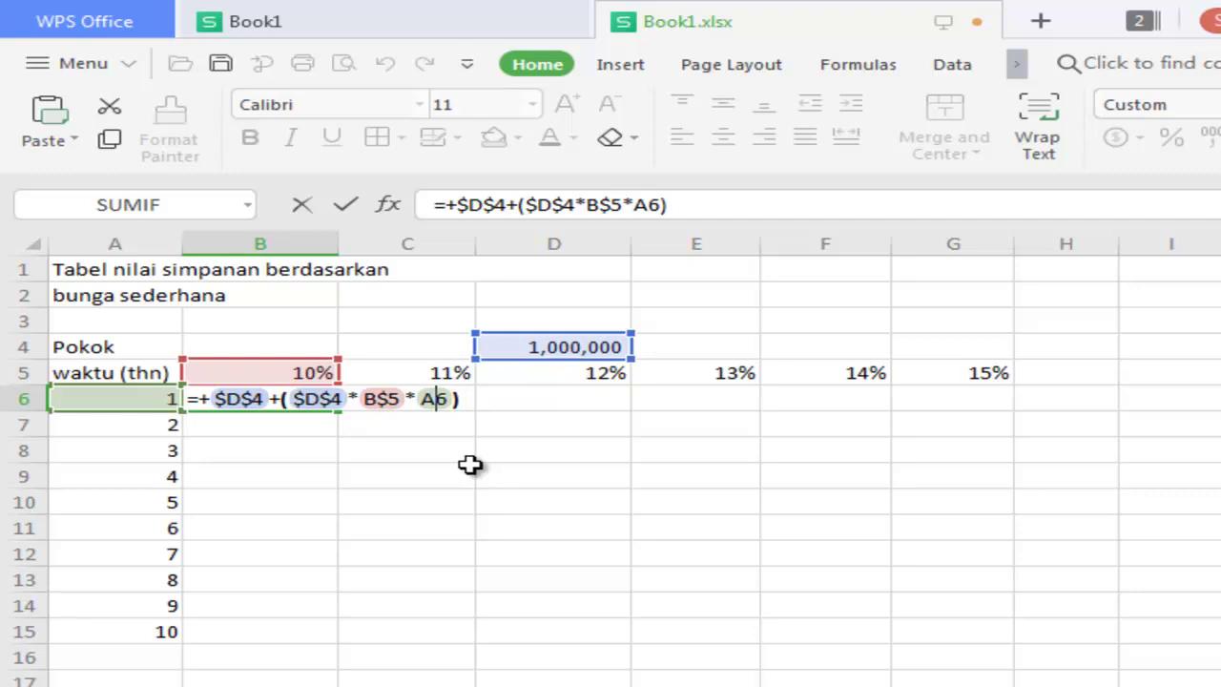
key("F4")
key("F4")
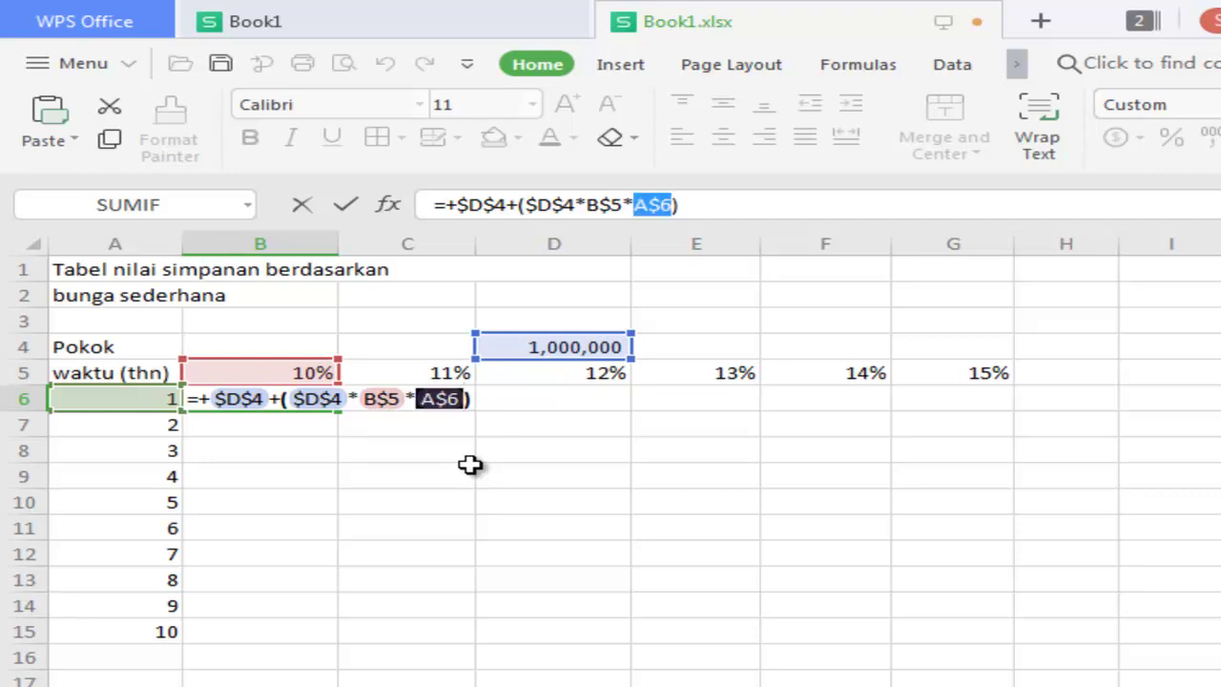
key("F4")
key("Return")
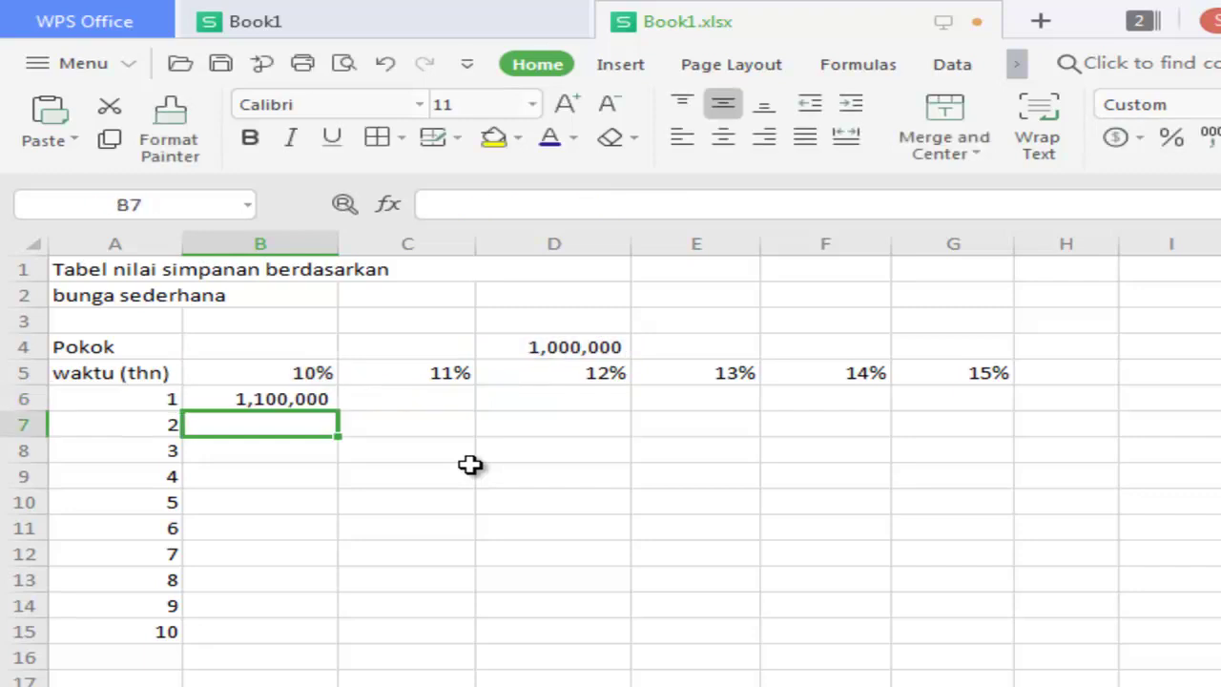
left_click(291, 398)
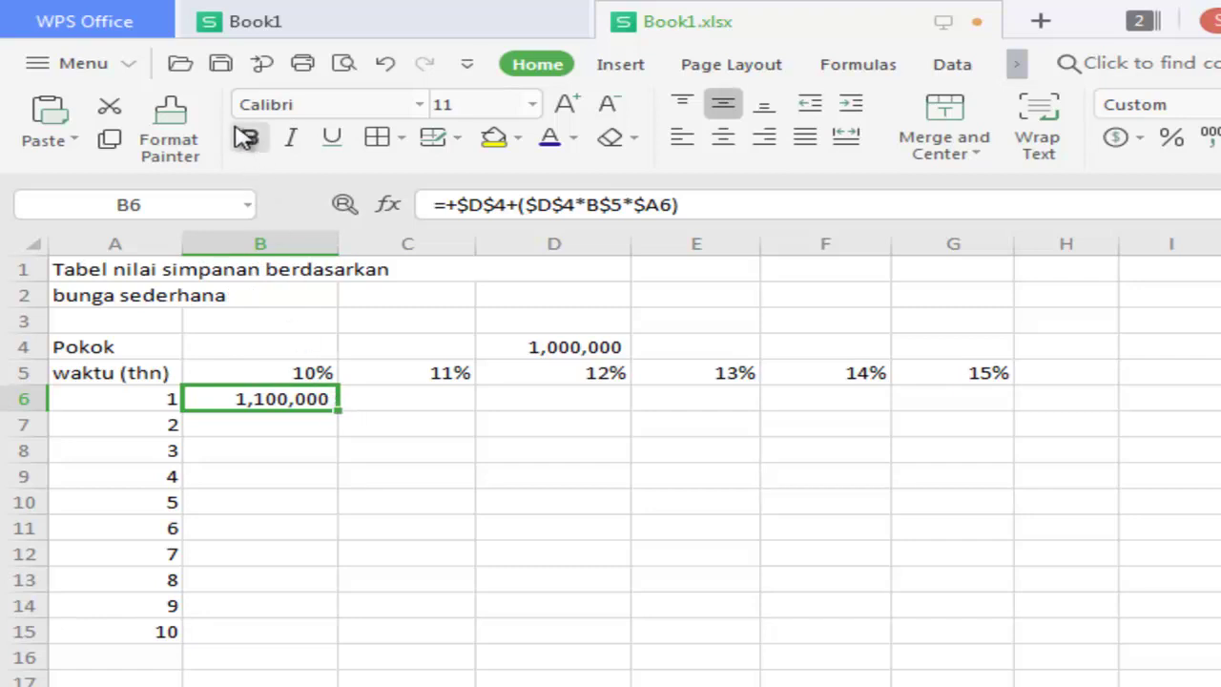
- Copy B6's formula and paste it over B6:G15, then check the pasted formula in E11
left_click(107, 139)
left_click_drag(313, 398, 558, 634)
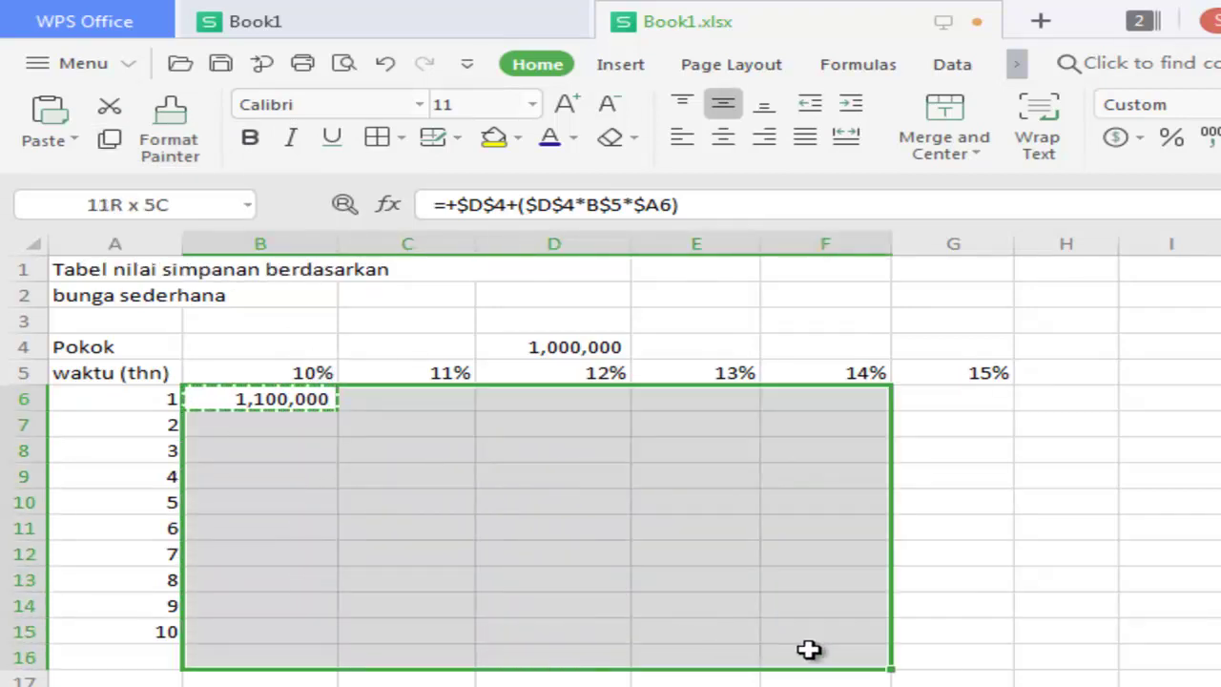
mouse_move(558, 633)
left_mouse_down()
mouse_move(969, 656)
mouse_move(975, 629)
left_mouse_up()
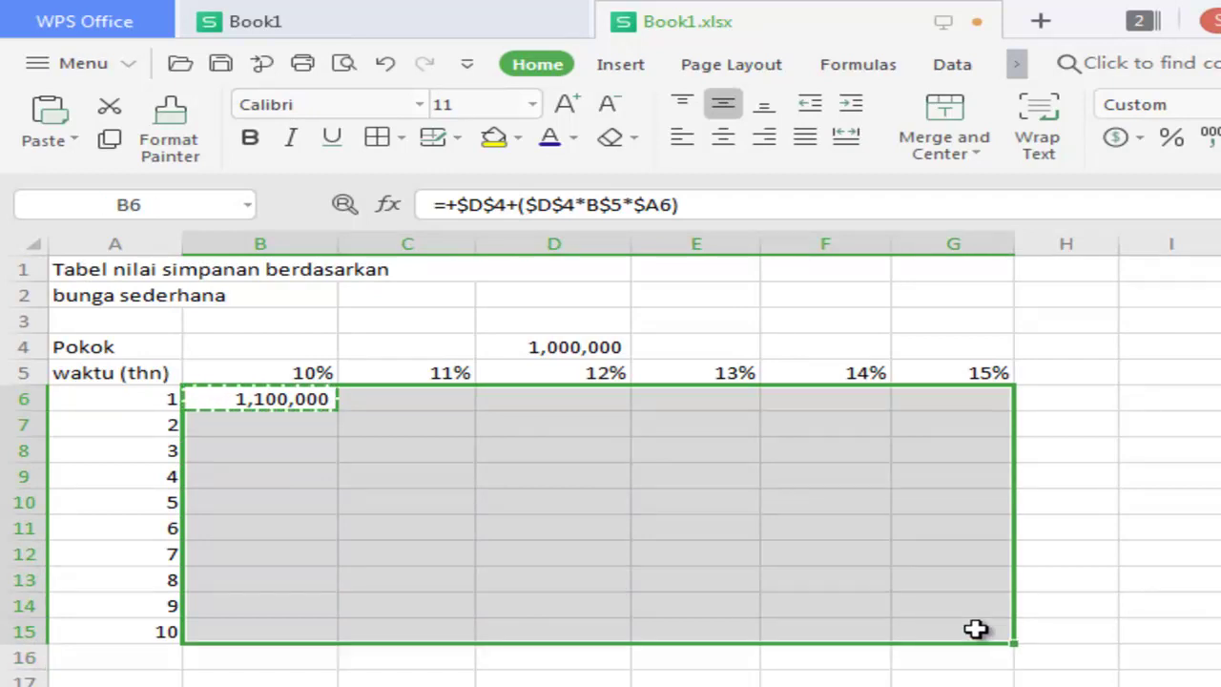
key("ctrl+v")
left_click(680, 534)
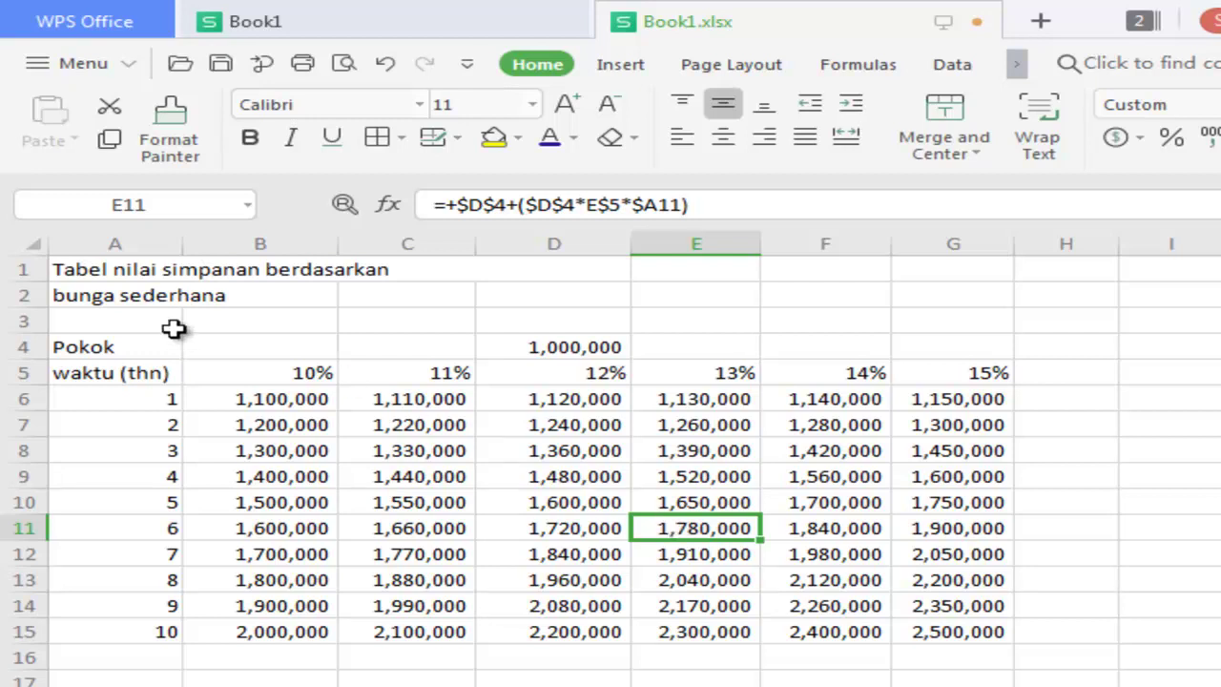
left_click(99, 347)
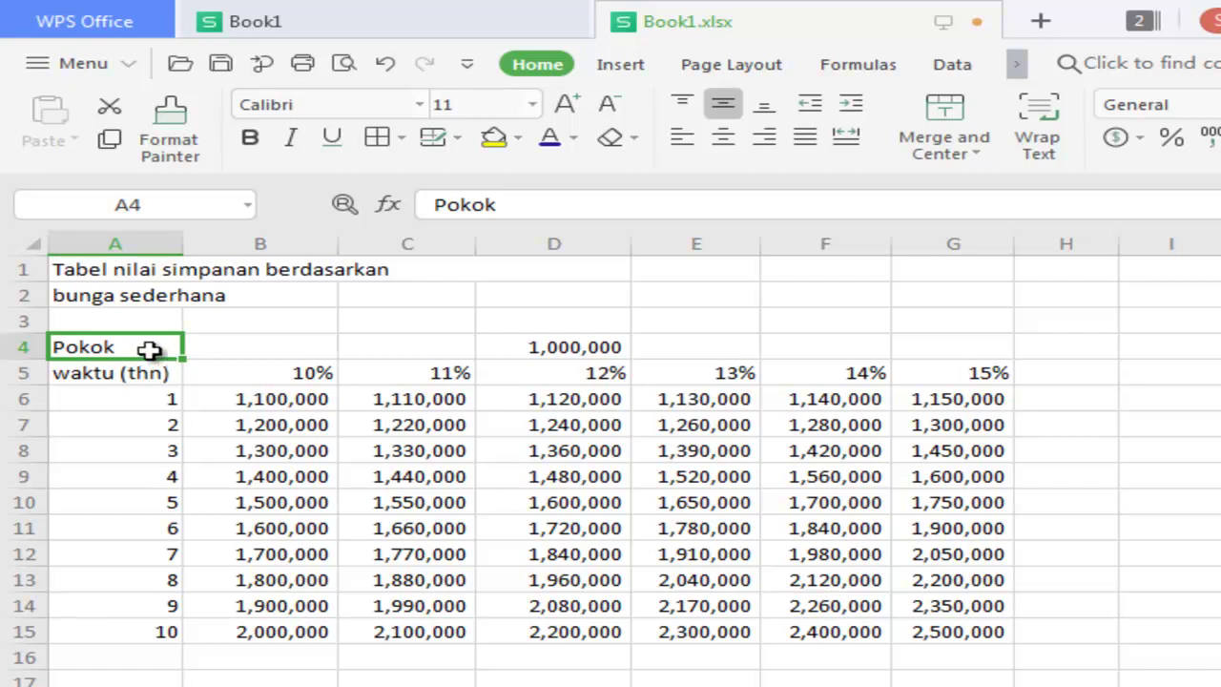
- Bold the Pokok row through the 1,000,000 principal, then select the 10%–15% rates in B5:G5
left_click_drag(149, 351, 592, 347)
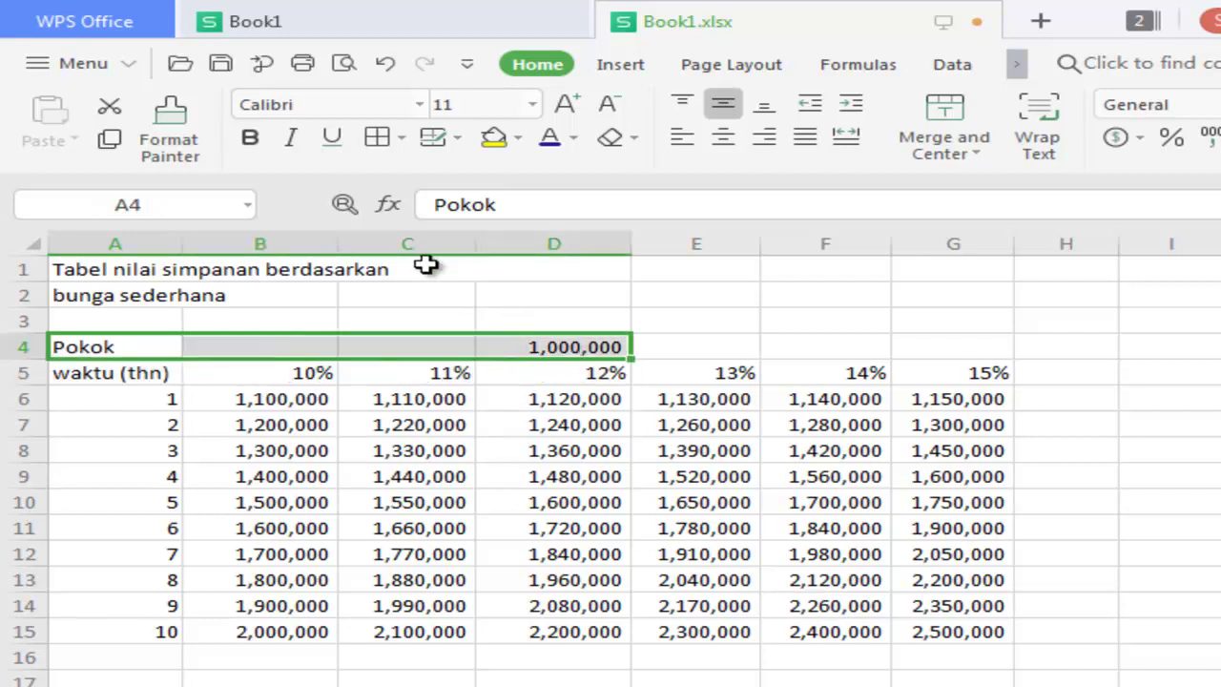
left_click(251, 140)
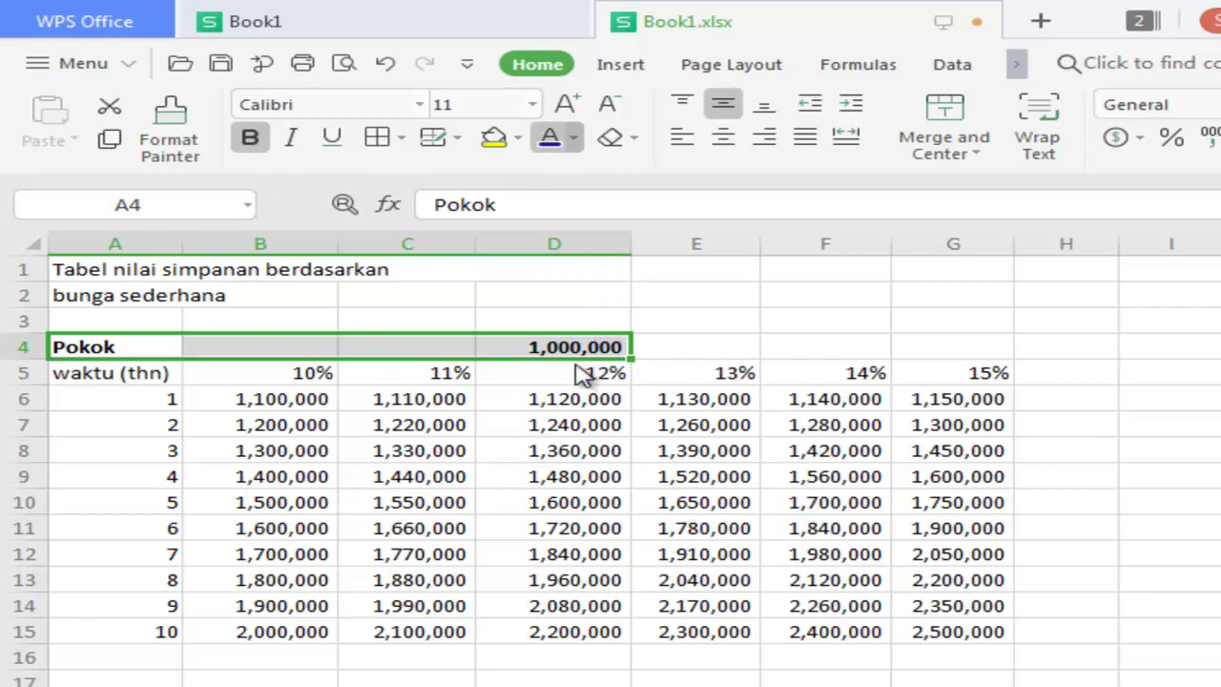
left_click(836, 352)
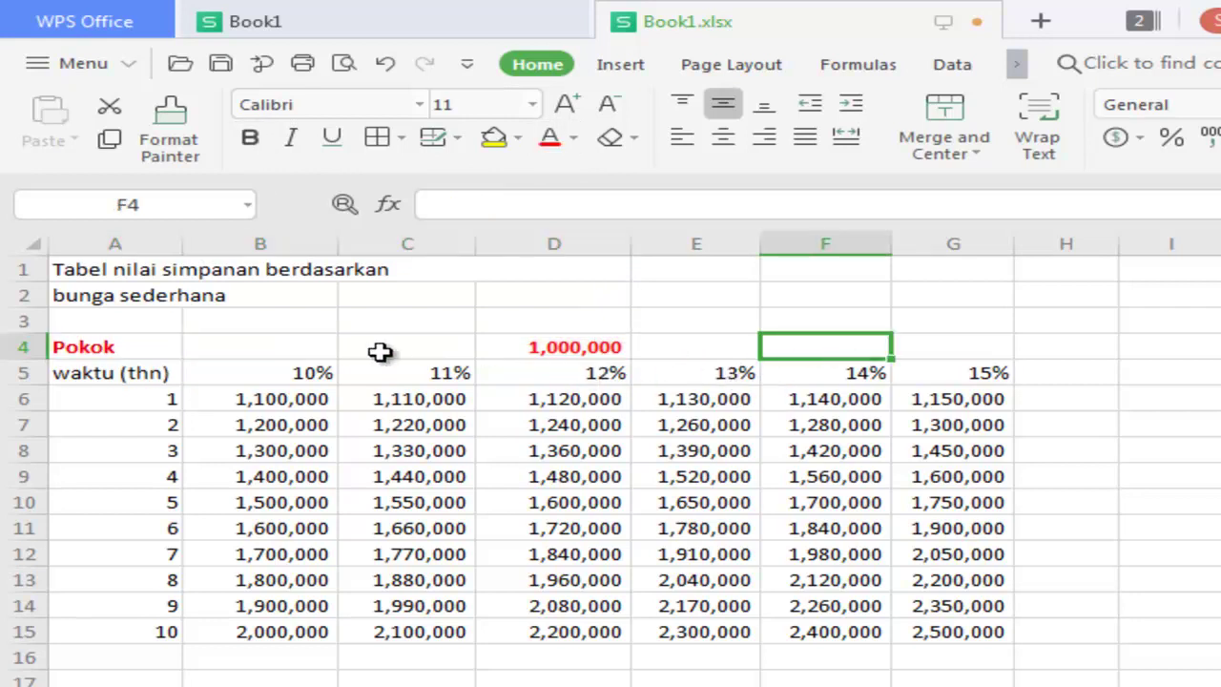
mouse_move(270, 372)
left_mouse_down()
mouse_move(916, 384)
mouse_move(998, 373)
left_mouse_up()
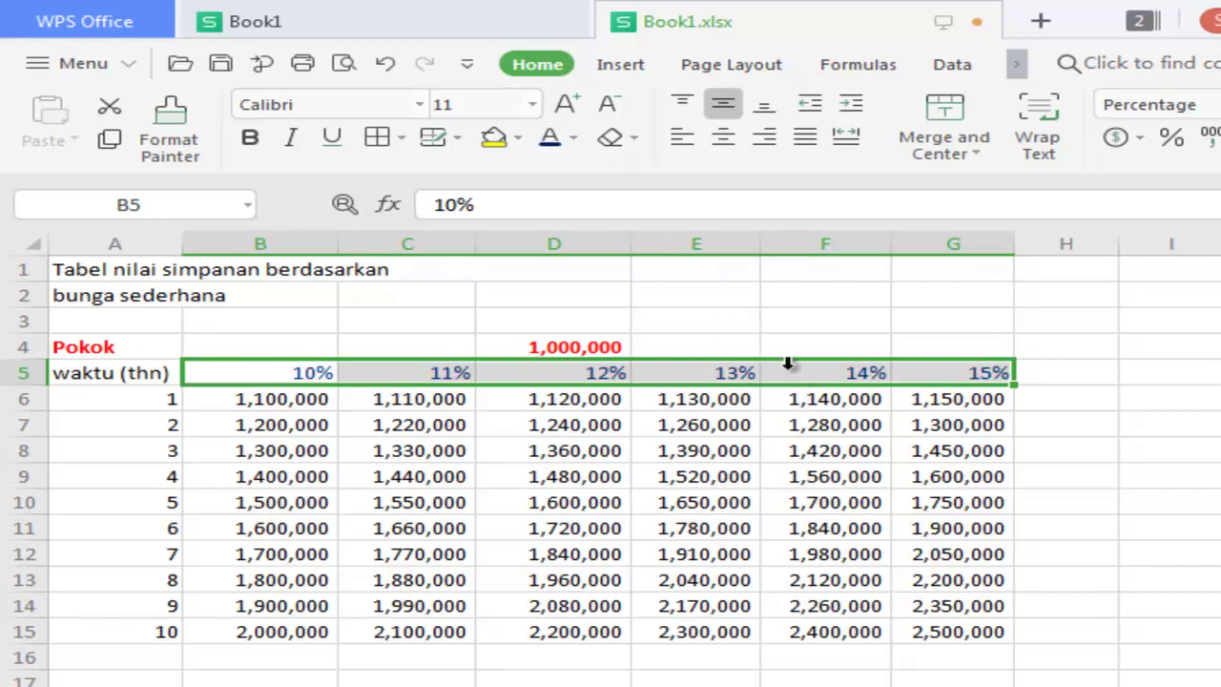
left_click(132, 399)
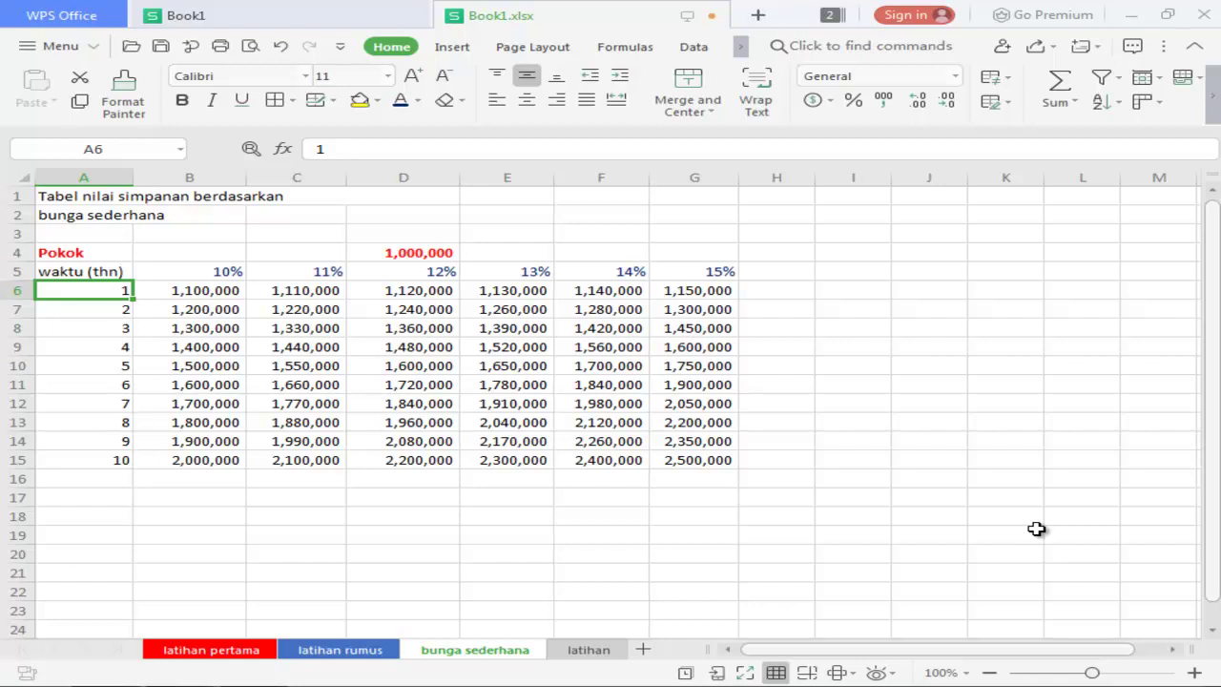
left_click(423, 254)
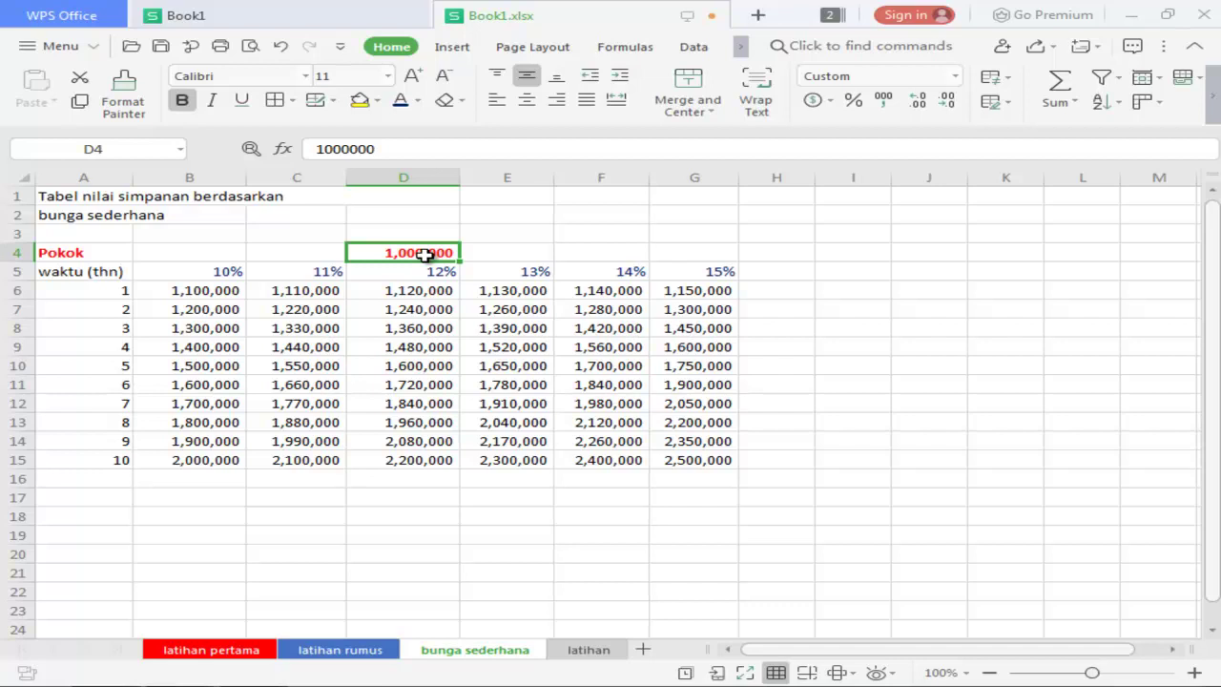
left_click(202, 276)
left_click(302, 278)
left_click(433, 277)
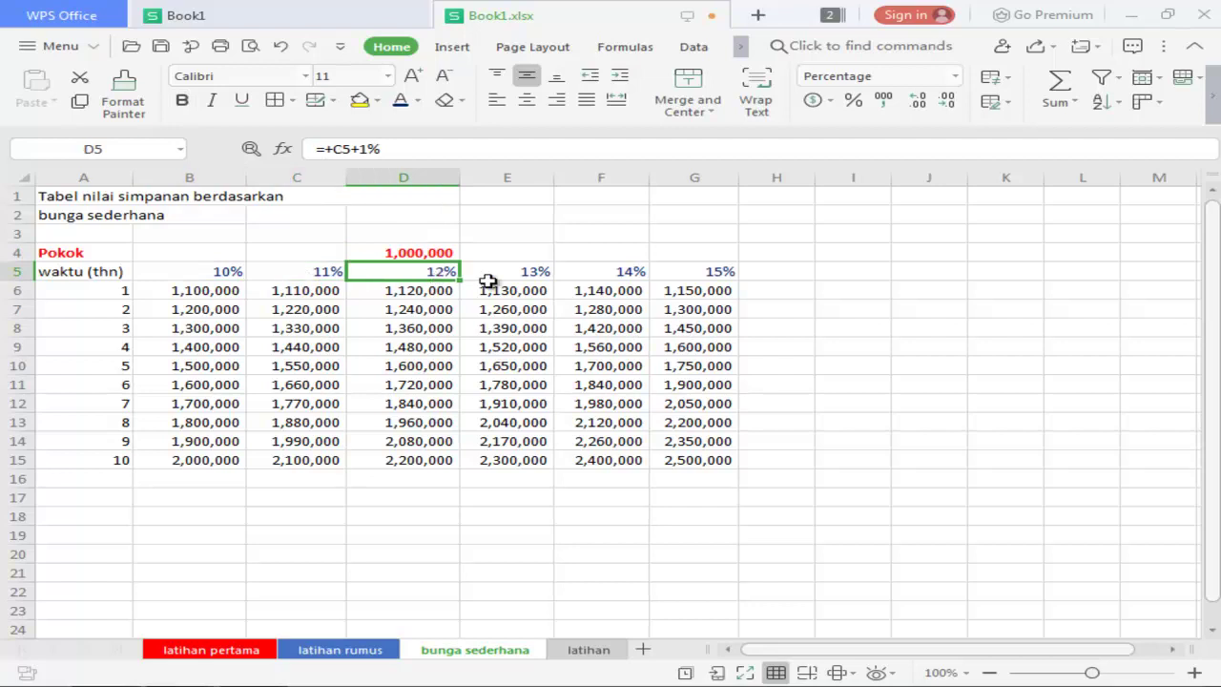
left_click(542, 274)
left_click(610, 277)
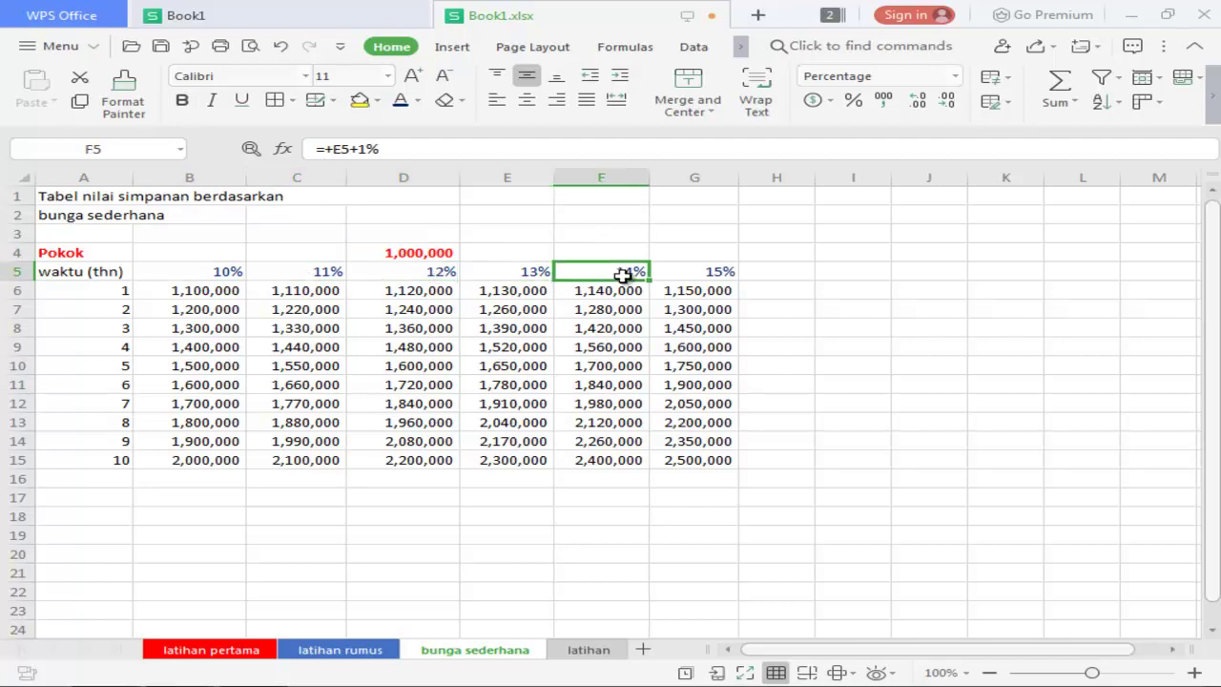
left_click(730, 274)
left_click(185, 275)
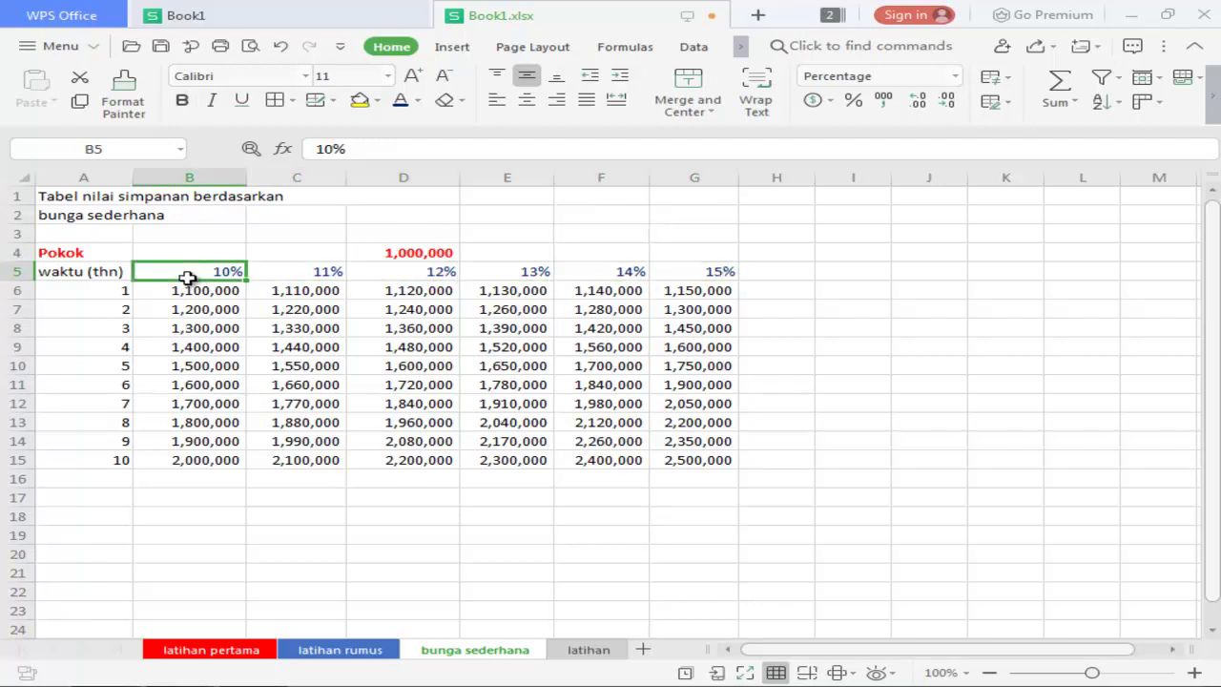
left_click(111, 298)
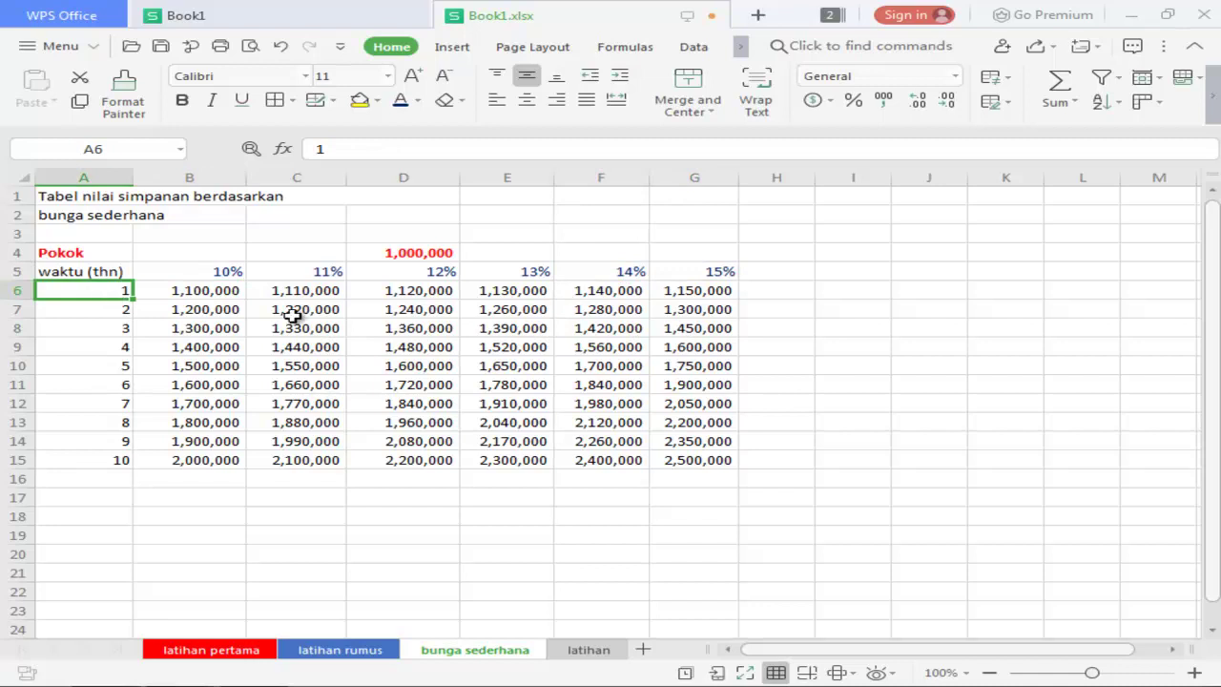